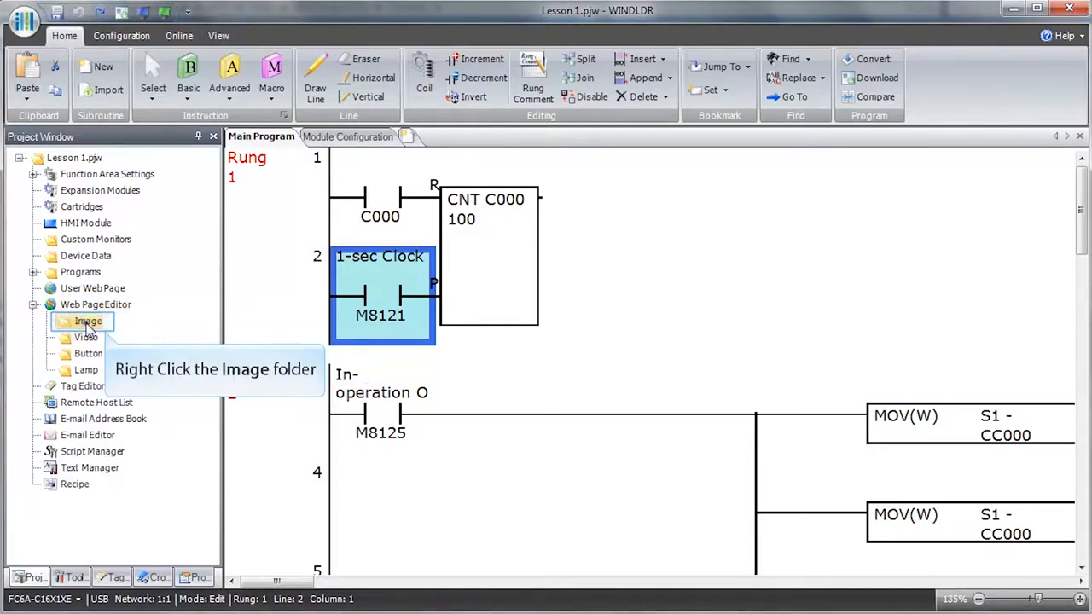
- Add the flat-topped tank with legs (Tank 3) from the Symbol Factory's Tanks category to the Image folder as Tank1
{"action": "right_click", "coordinate": [86, 324]}
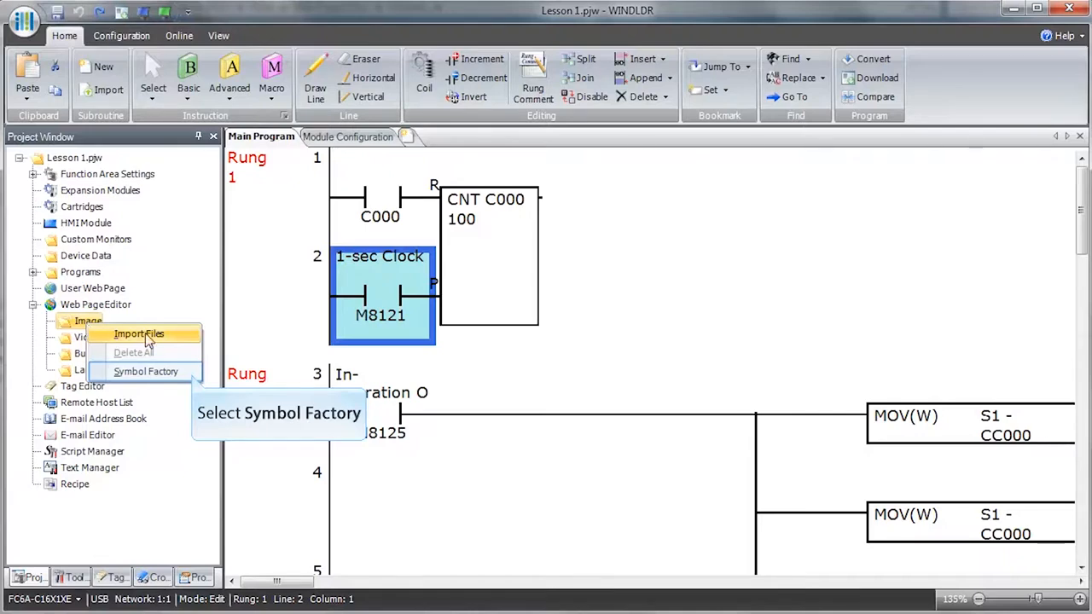
{"action": "left_click", "coordinate": [170, 373]}
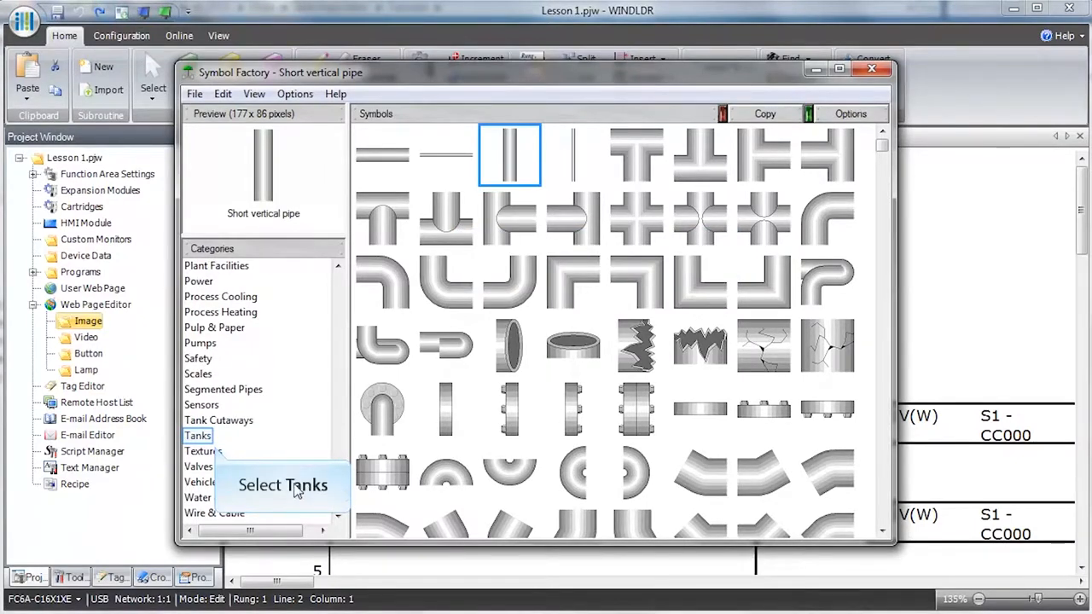
{"action": "left_click", "coordinate": [198, 436]}
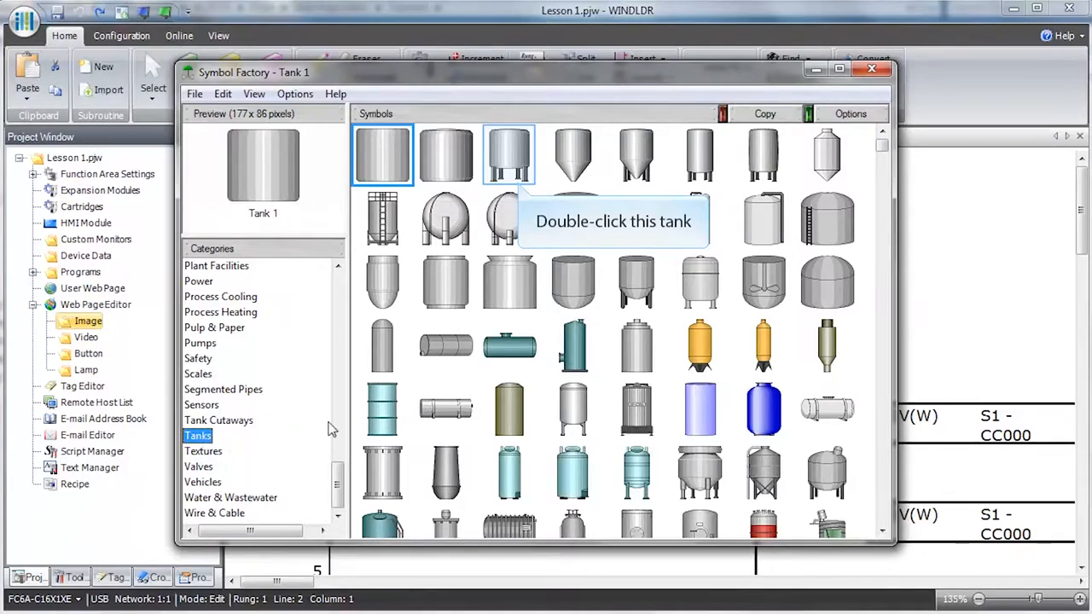
{"action": "double_click", "coordinate": [510, 175]}
{"action": "type", "text": "T"}
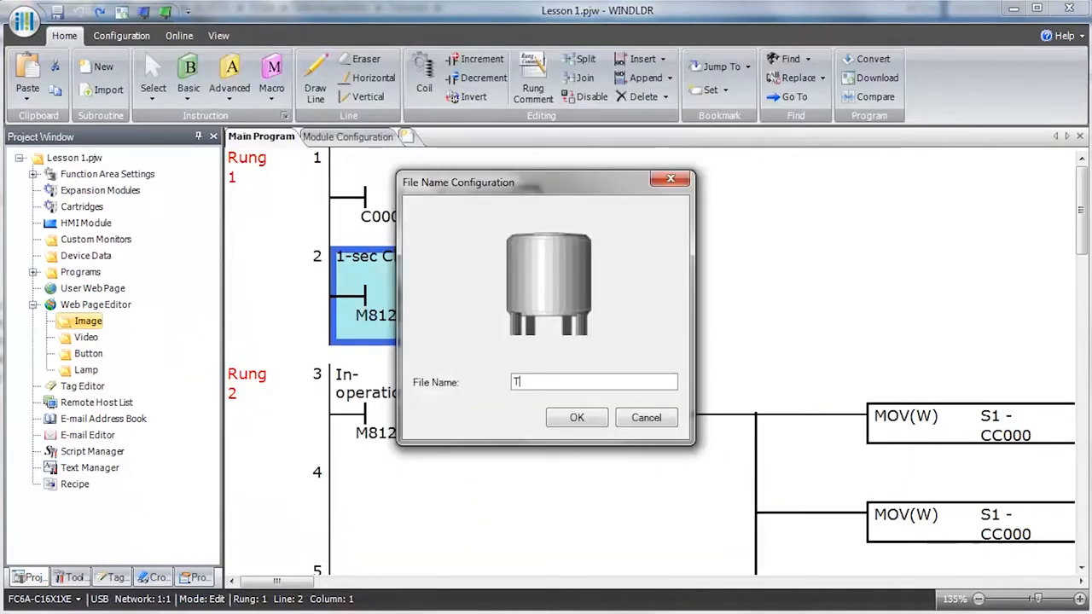
{"action": "type", "text": "ank"}
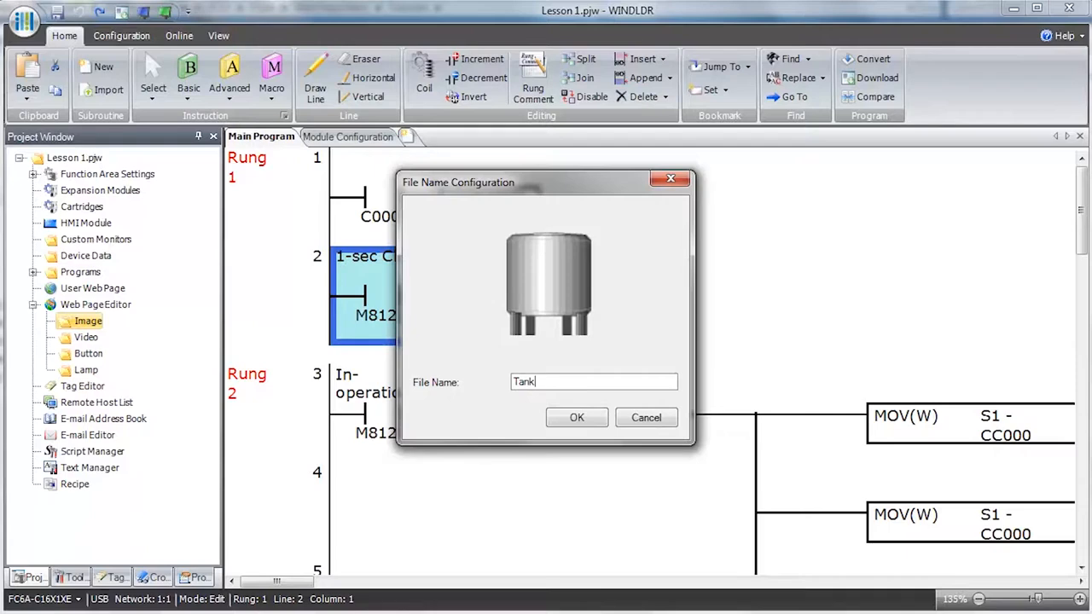
{"action": "type", "text": "1"}
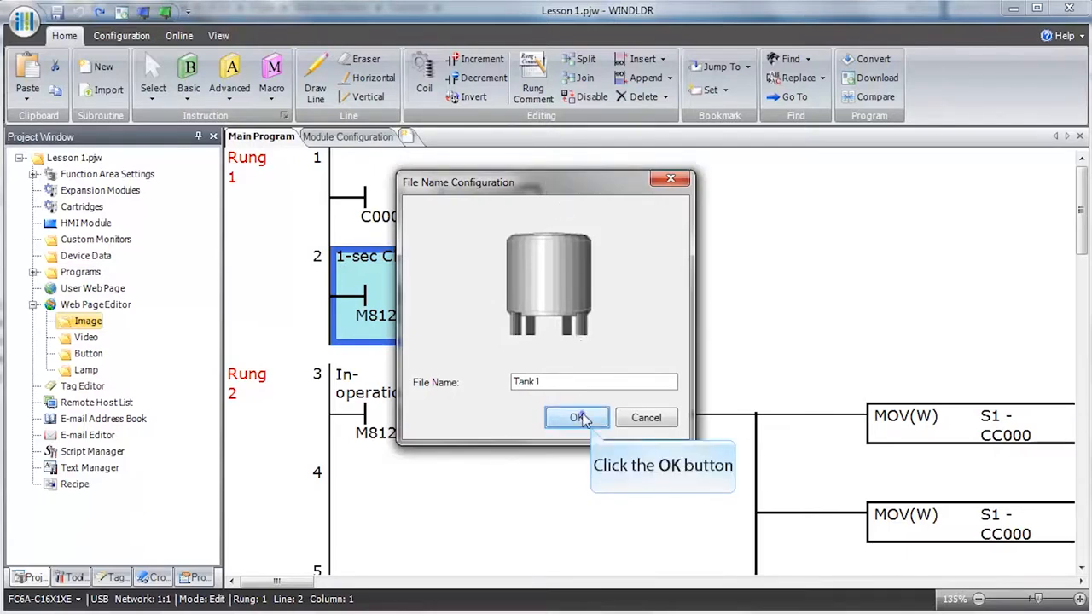
{"action": "left_click", "coordinate": [578, 417]}
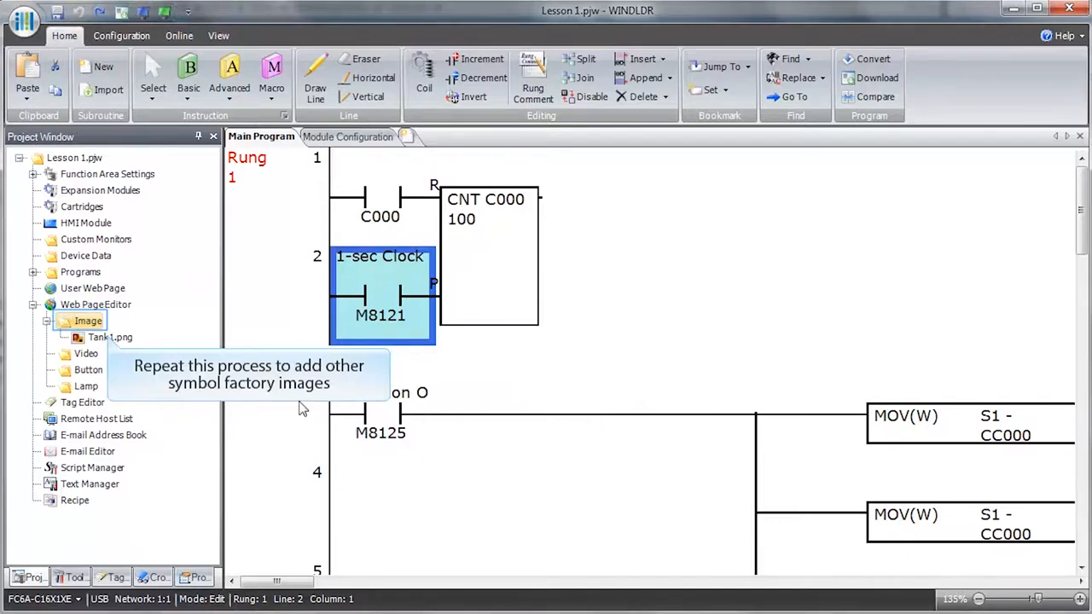
- Add the cone-bottomed Tank 4 symbol from the Symbol Factory to the Image folder with the file name Tank2
{"action": "right_click", "coordinate": [97, 323]}
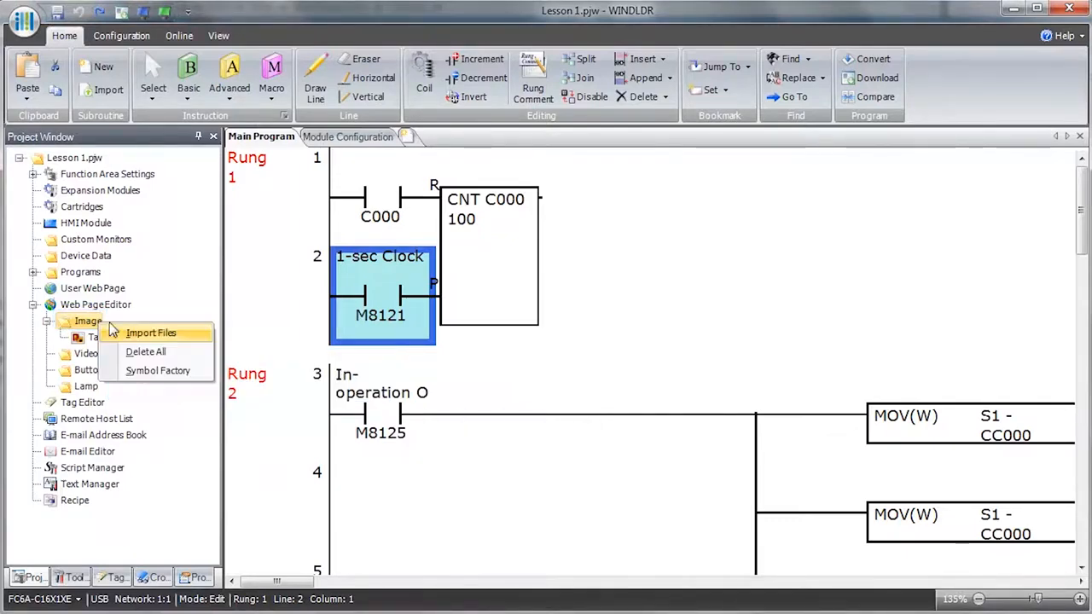
{"action": "left_click", "coordinate": [158, 370]}
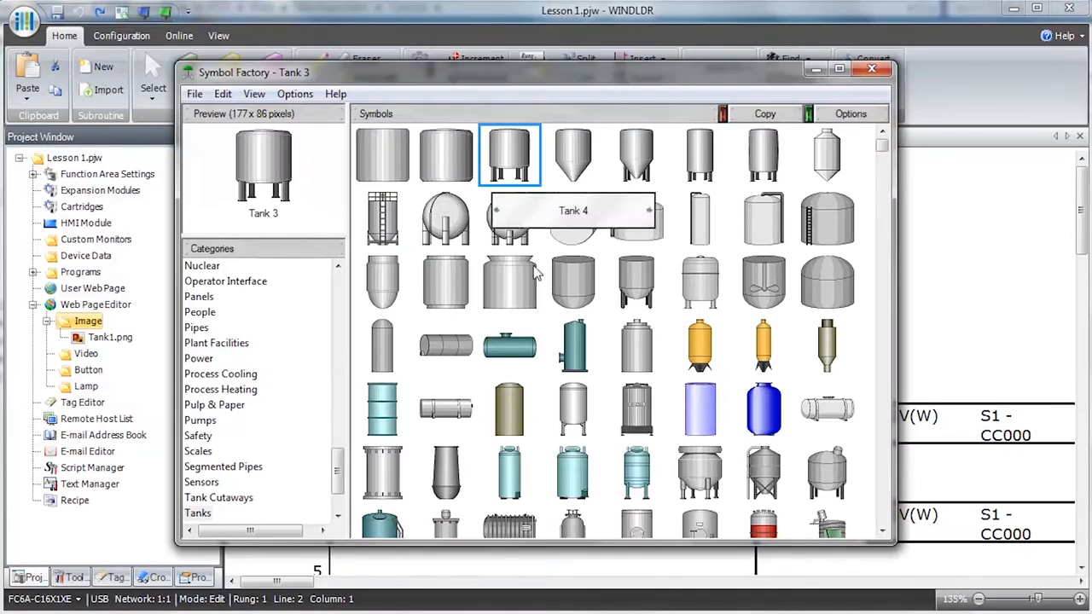
{"action": "double_click", "coordinate": [566, 155]}
{"action": "type", "text": "Tank2"}
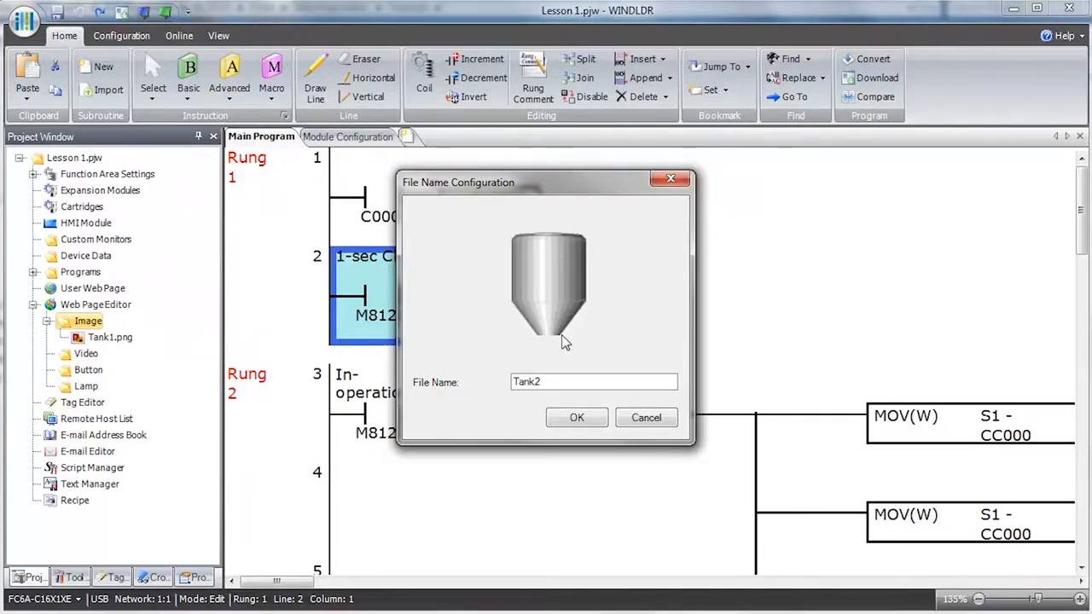
{"action": "left_click", "coordinate": [576, 417]}
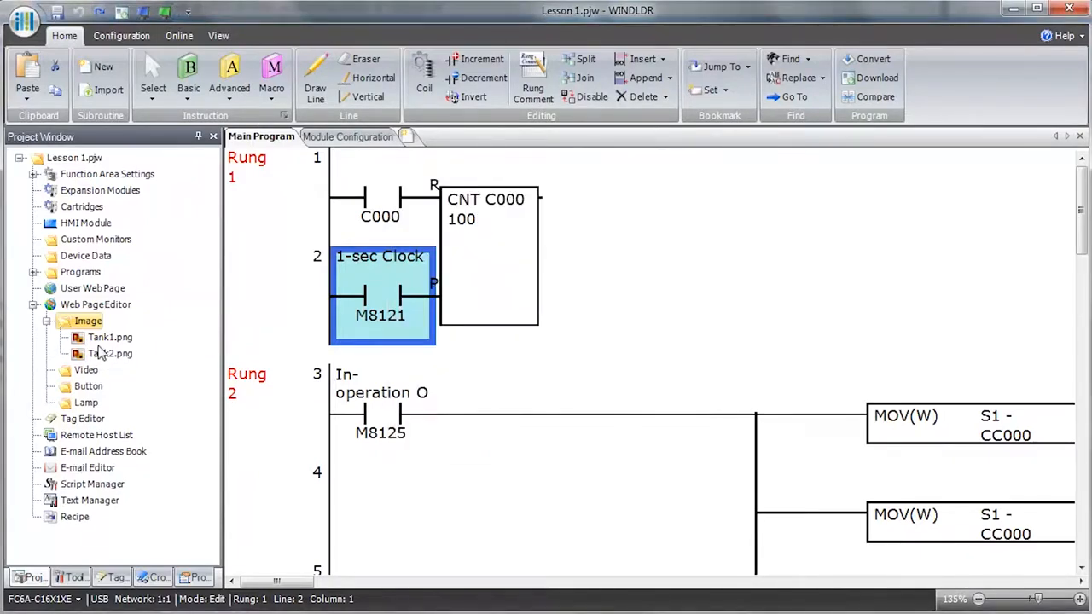
- Add the short vertical pipe from the Symbol Factory's Pipes category to the Image folder as Pipe1
{"action": "right_click", "coordinate": [110, 325]}
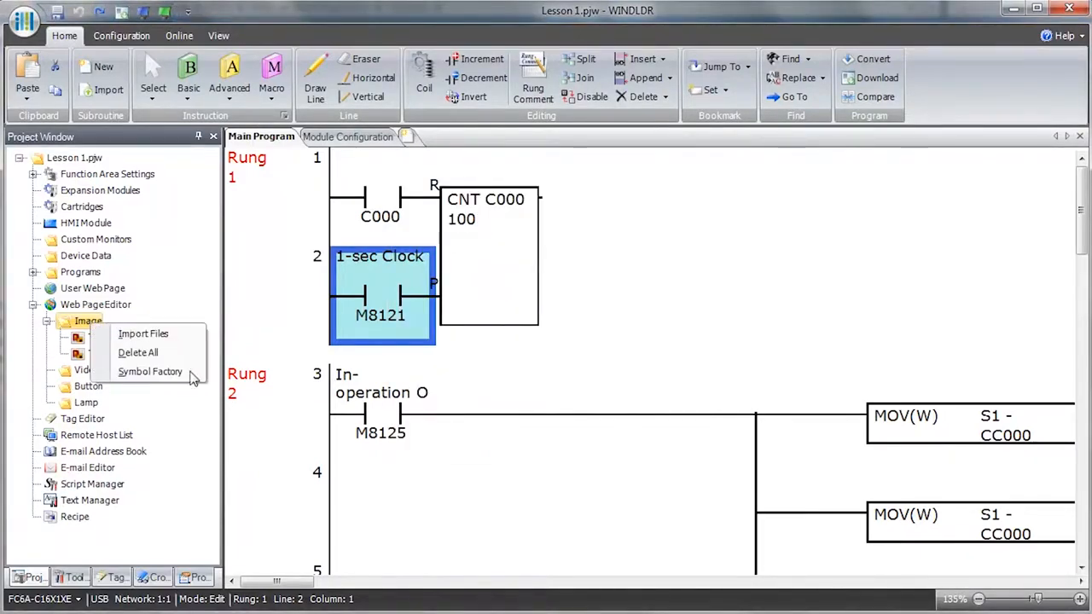
{"action": "left_click", "coordinate": [189, 372]}
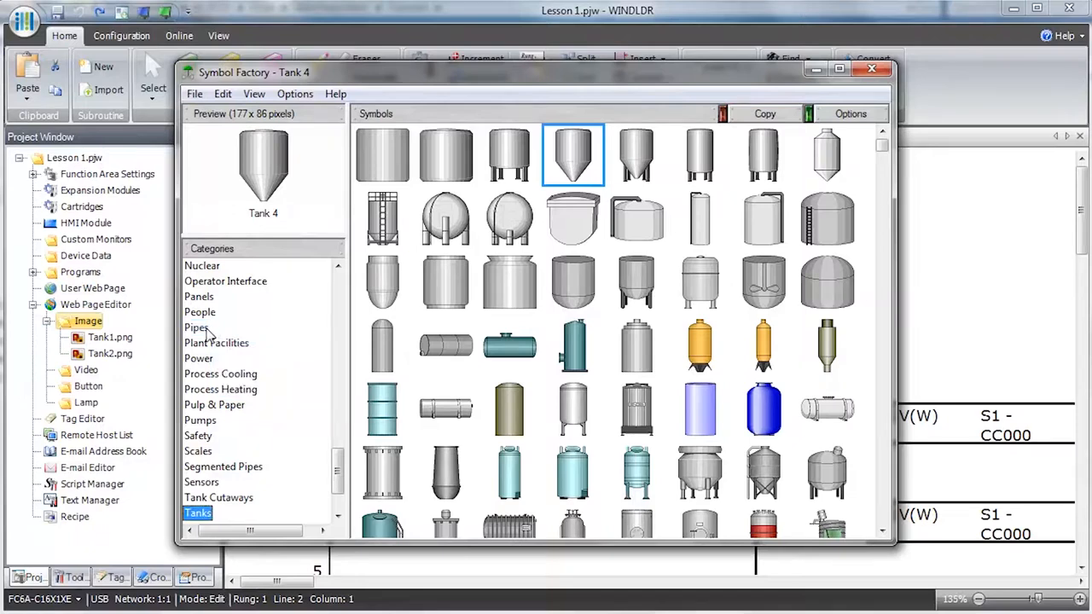
{"action": "left_click", "coordinate": [203, 330]}
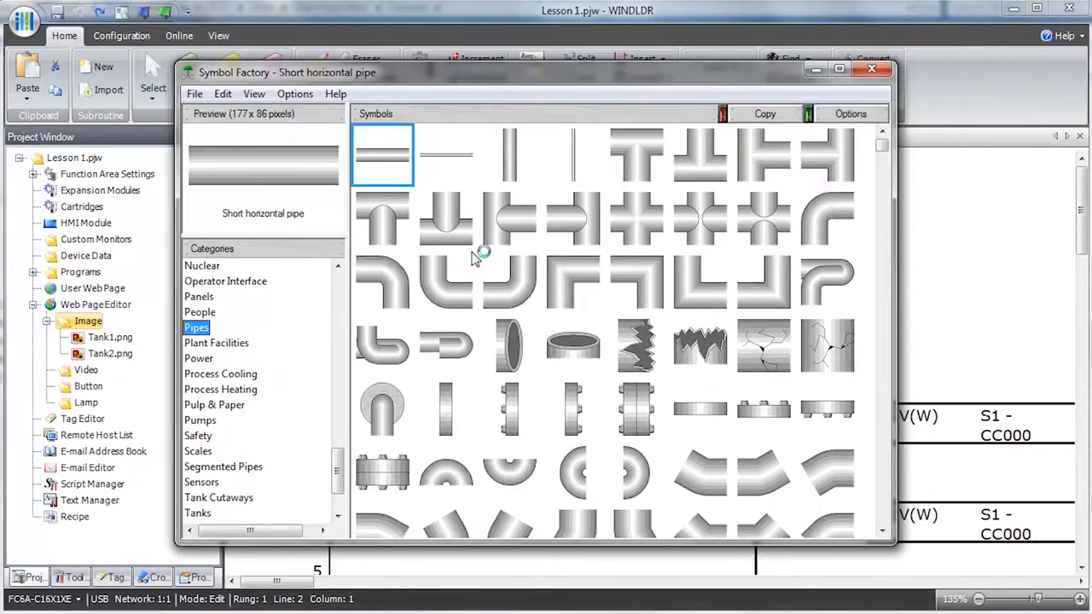
{"action": "double_click", "coordinate": [509, 156]}
{"action": "type", "text": "Pipe1"}
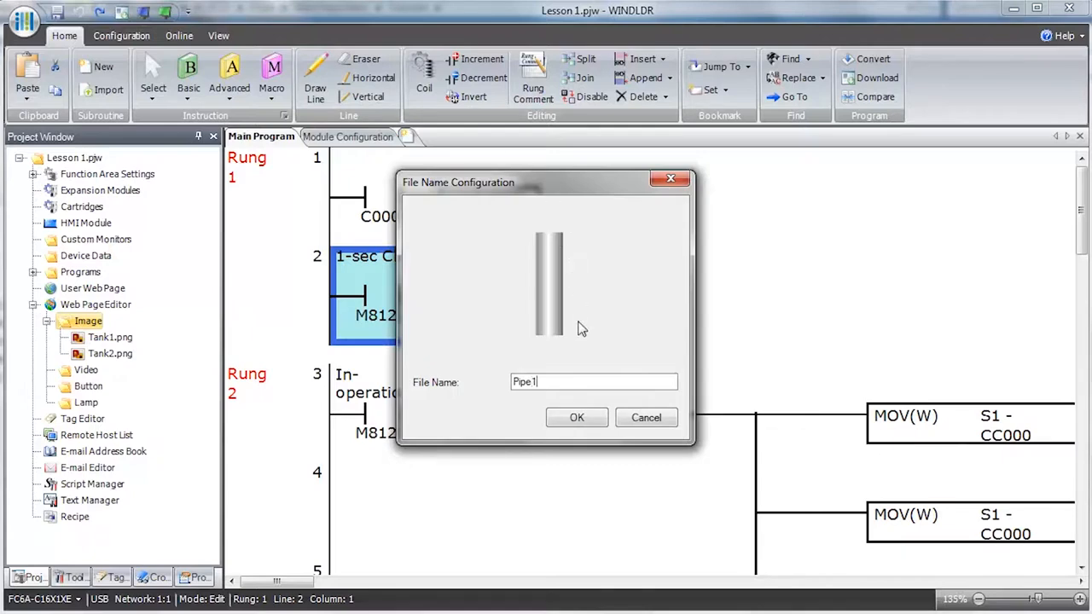
{"action": "left_click", "coordinate": [578, 416]}
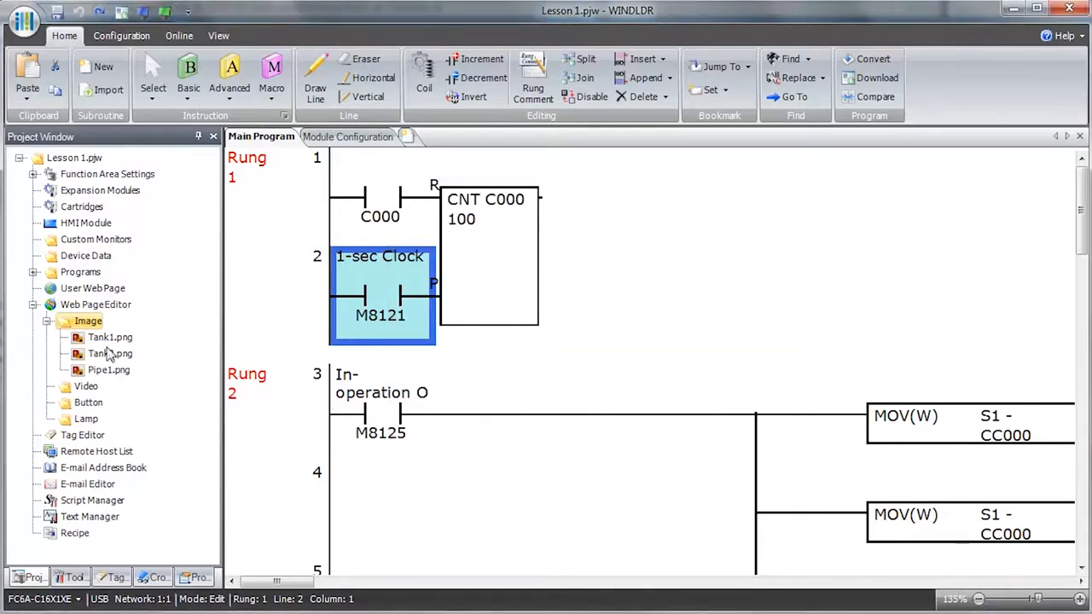
- Add the 90° curve 2 pipe symbol from the Symbol Factory to the Image folder with the file name Pipe2
{"action": "right_click", "coordinate": [110, 321]}
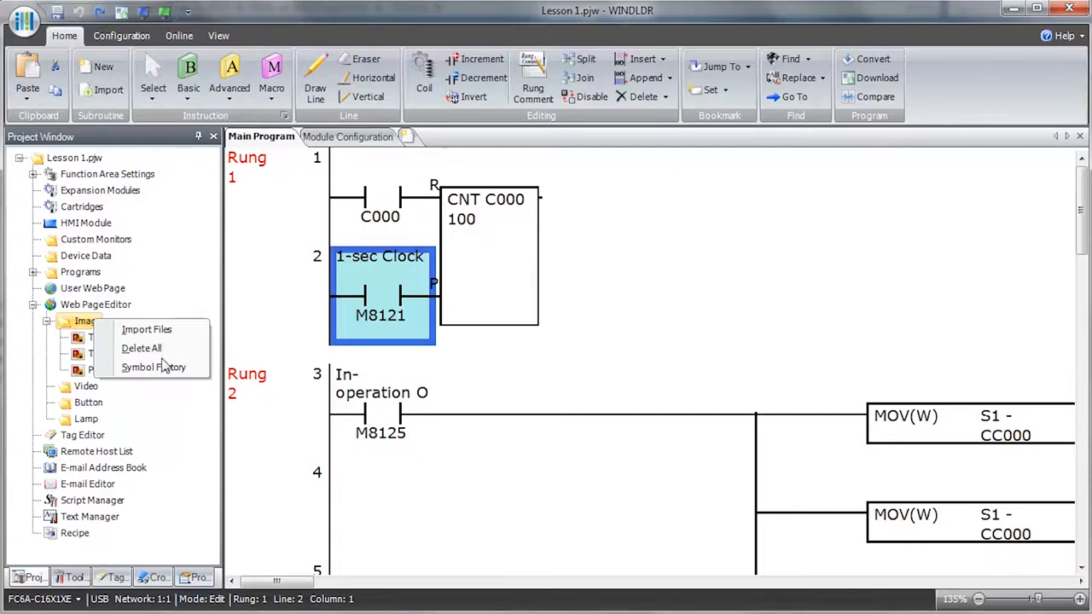
{"action": "left_click", "coordinate": [153, 366]}
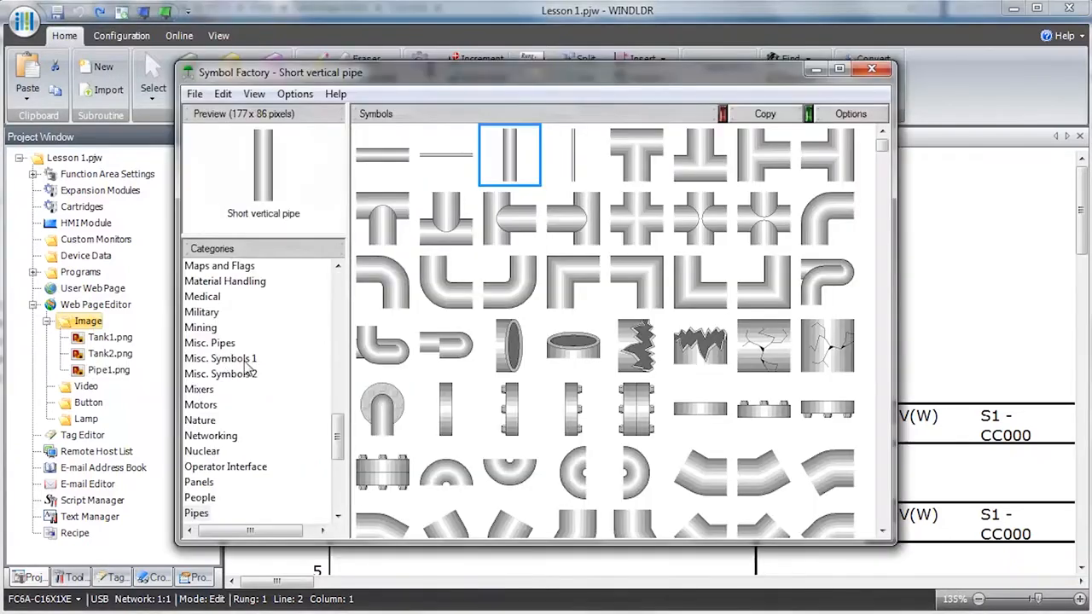
{"action": "double_click", "coordinate": [393, 292]}
{"action": "type", "text": "Pipe2"}
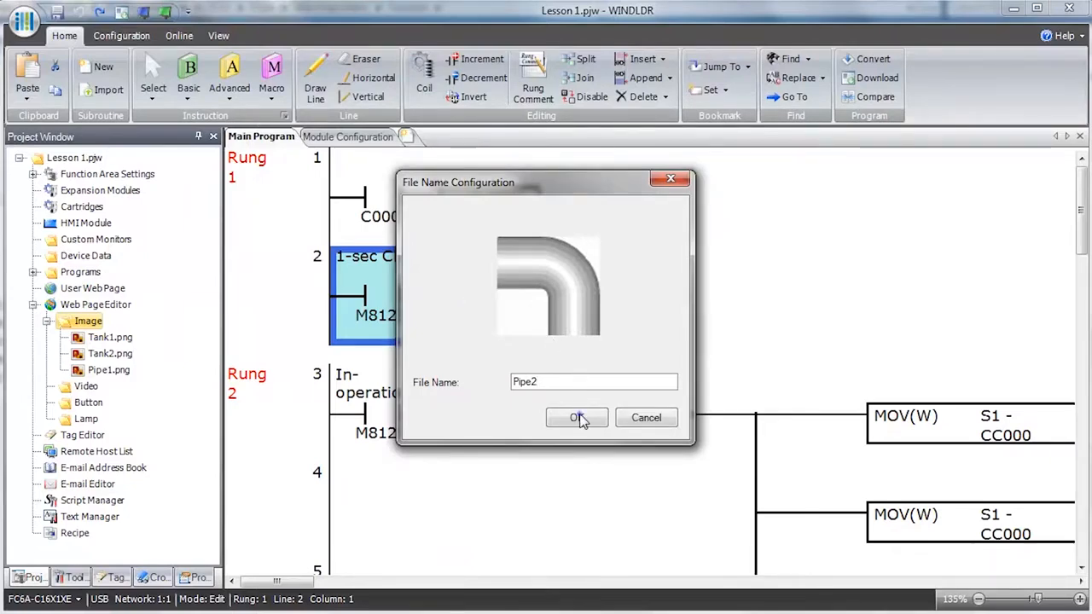
{"action": "left_click", "coordinate": [577, 418]}
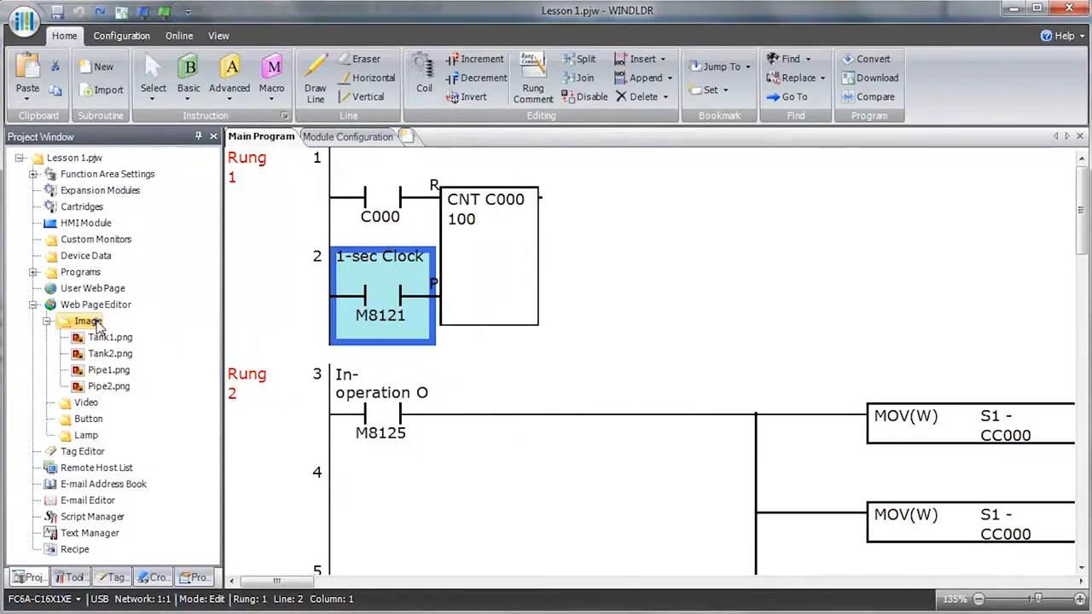
- For the Image folder, select Motor 5 in the Symbol Factory's Motors category and set its rotation to 270
{"action": "right_click", "coordinate": [97, 322]}
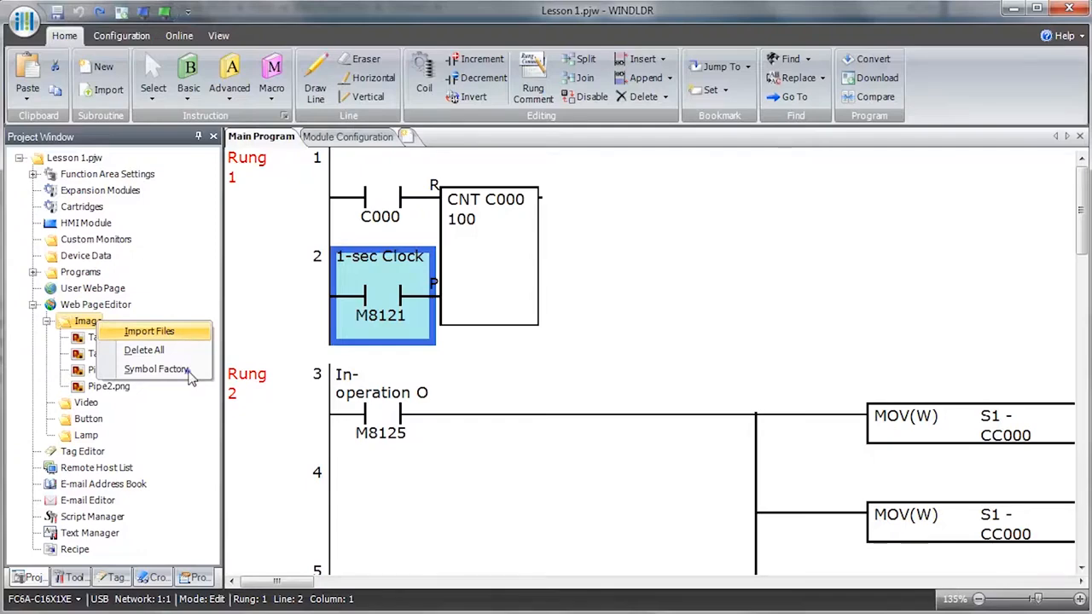
{"action": "left_click", "coordinate": [186, 368]}
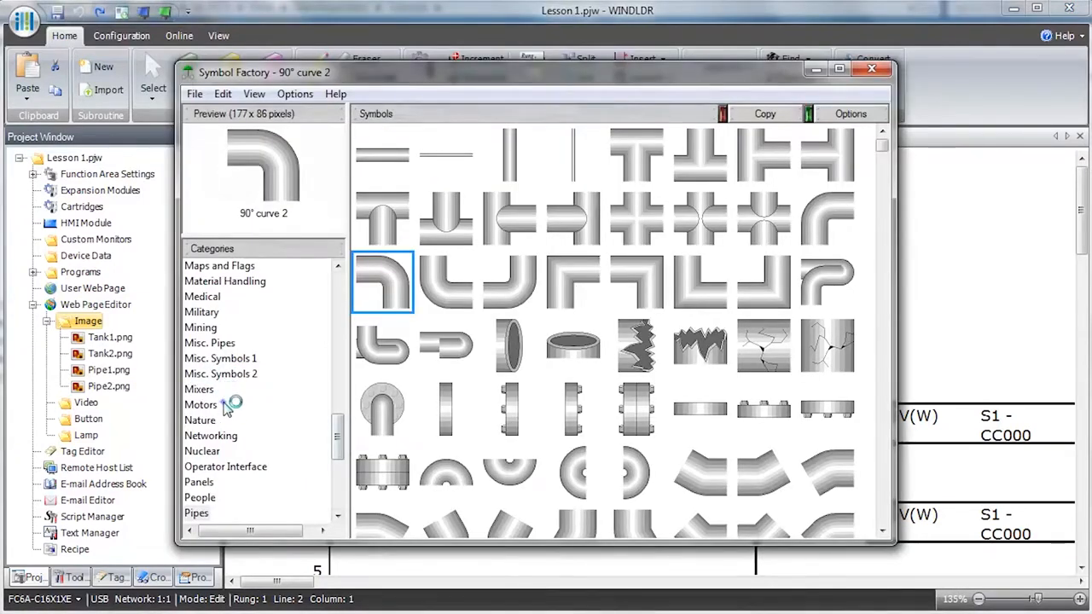
{"action": "left_click", "coordinate": [227, 403]}
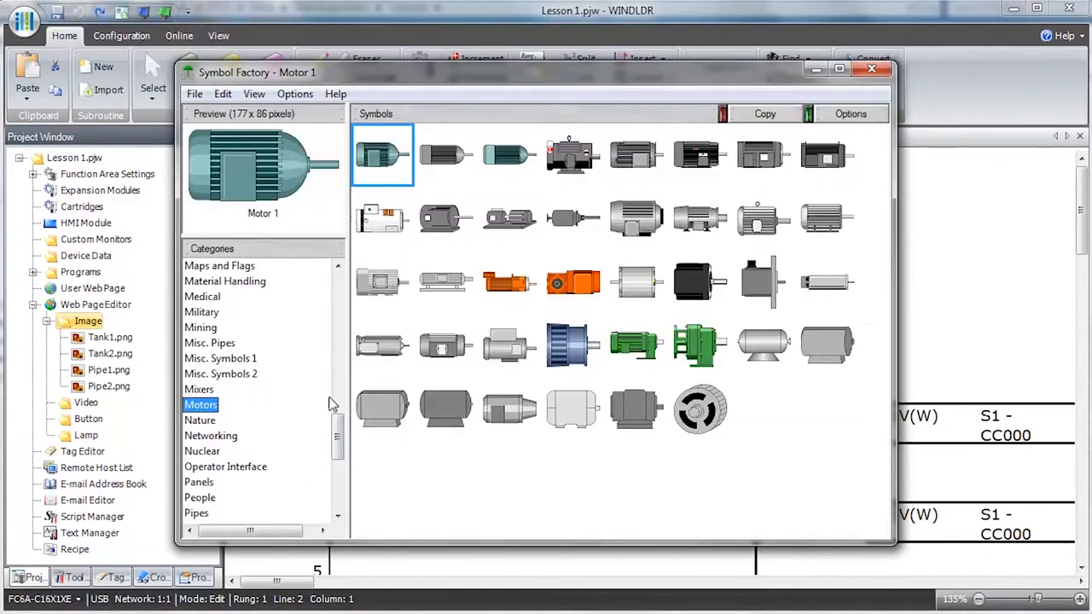
{"action": "left_click", "coordinate": [652, 162]}
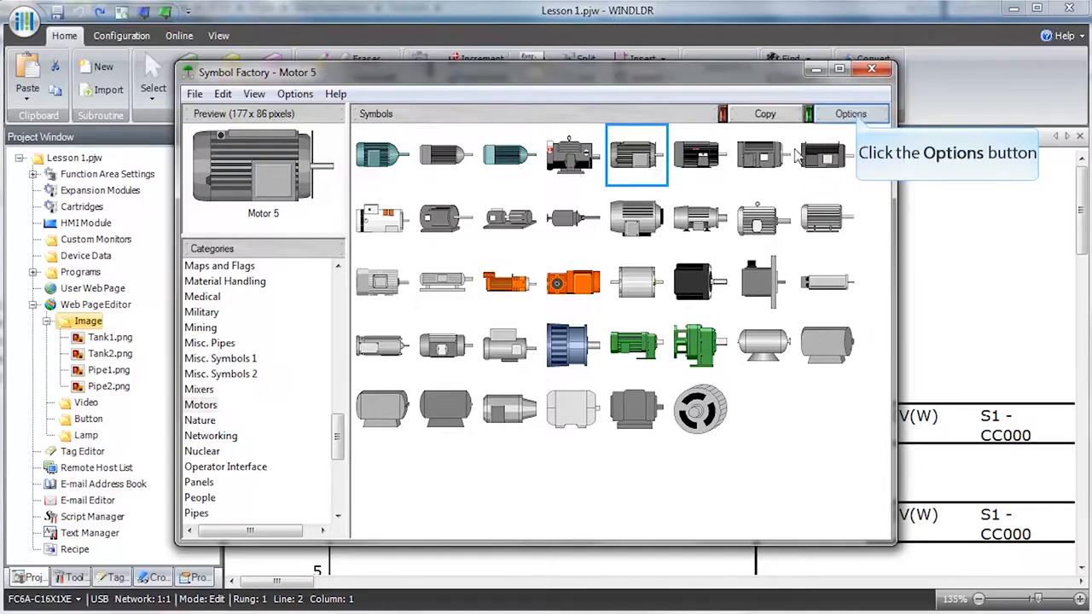
{"action": "left_click", "coordinate": [850, 114]}
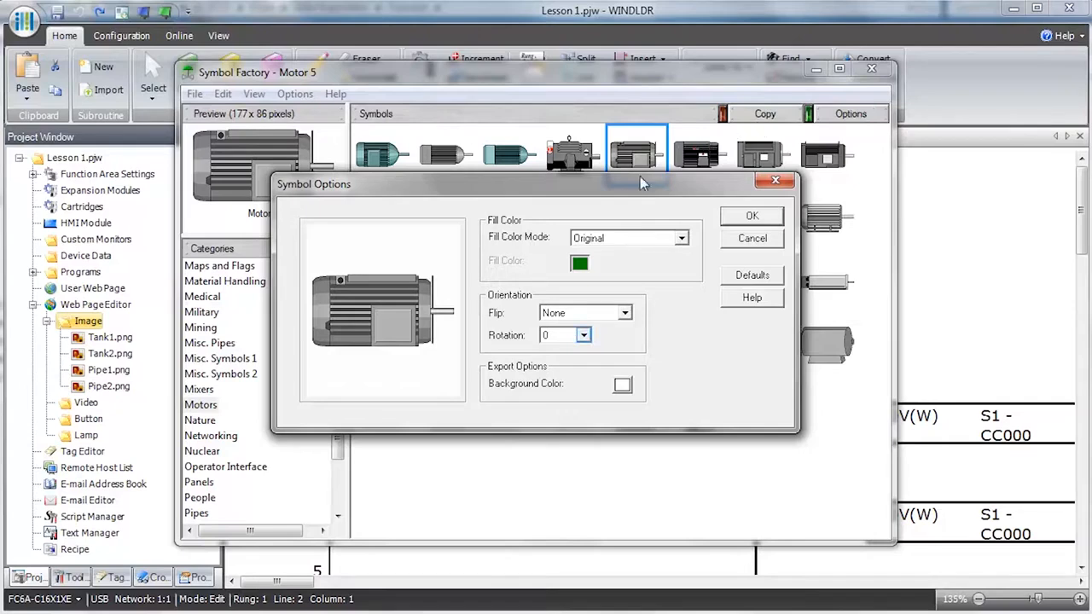
{"action": "left_click", "coordinate": [584, 337]}
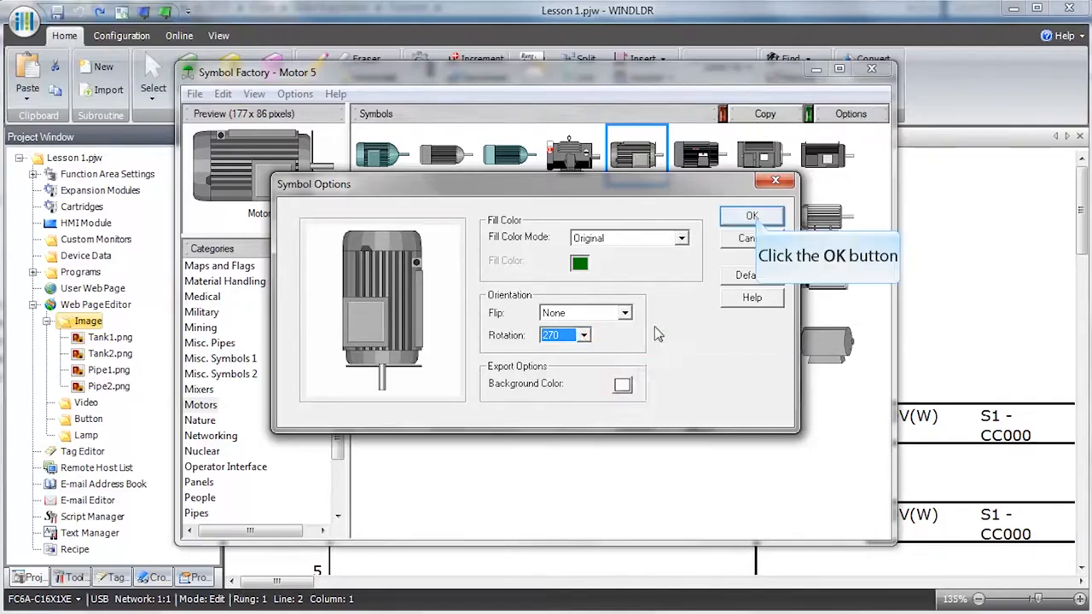
{"action": "left_click", "coordinate": [752, 217]}
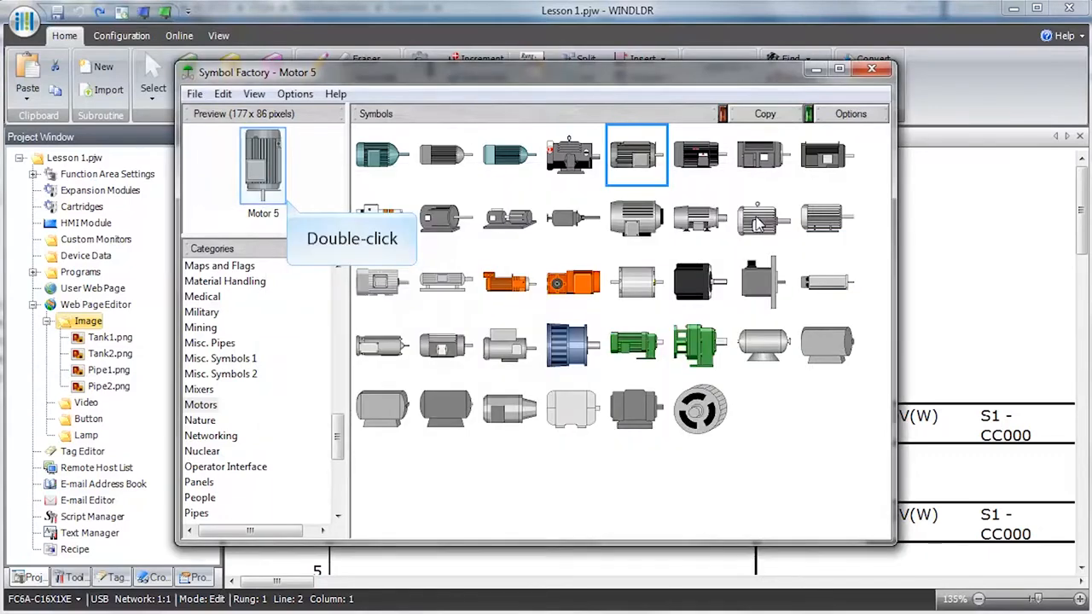
- Add the rotated Motor 5 symbol to the Image folder with the file name motor1
{"action": "double_click", "coordinate": [265, 167]}
{"action": "type", "text": "motor1"}
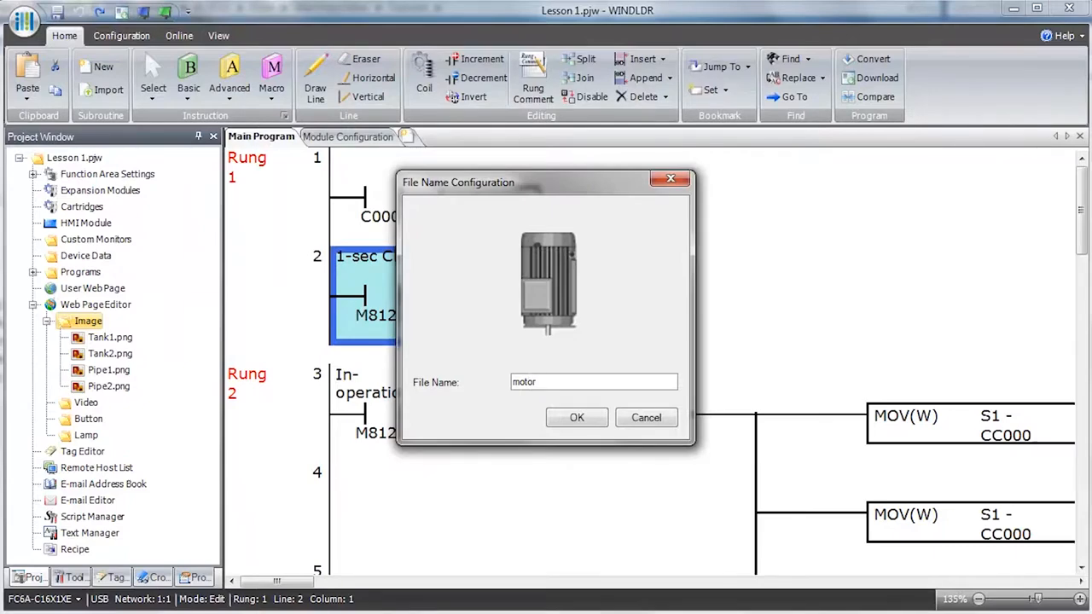
{"action": "left_click", "coordinate": [572, 416]}
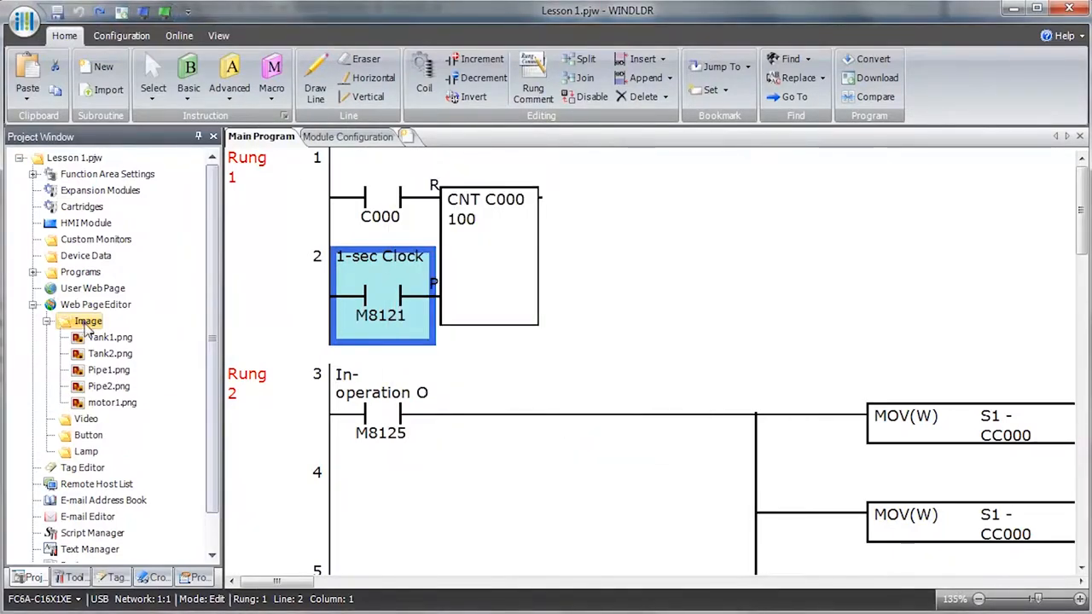
- For the Image folder, select Hand valve 3 in the Symbol Factory's Valves category
{"action": "right_click", "coordinate": [88, 329]}
{"action": "left_click", "coordinate": [170, 372]}
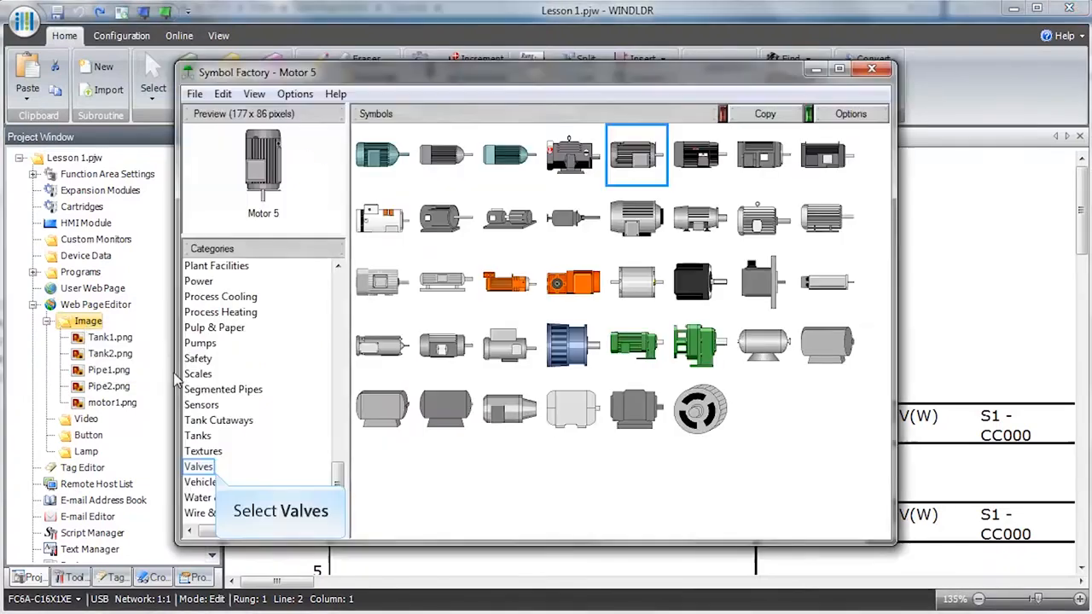
{"action": "left_click", "coordinate": [205, 469]}
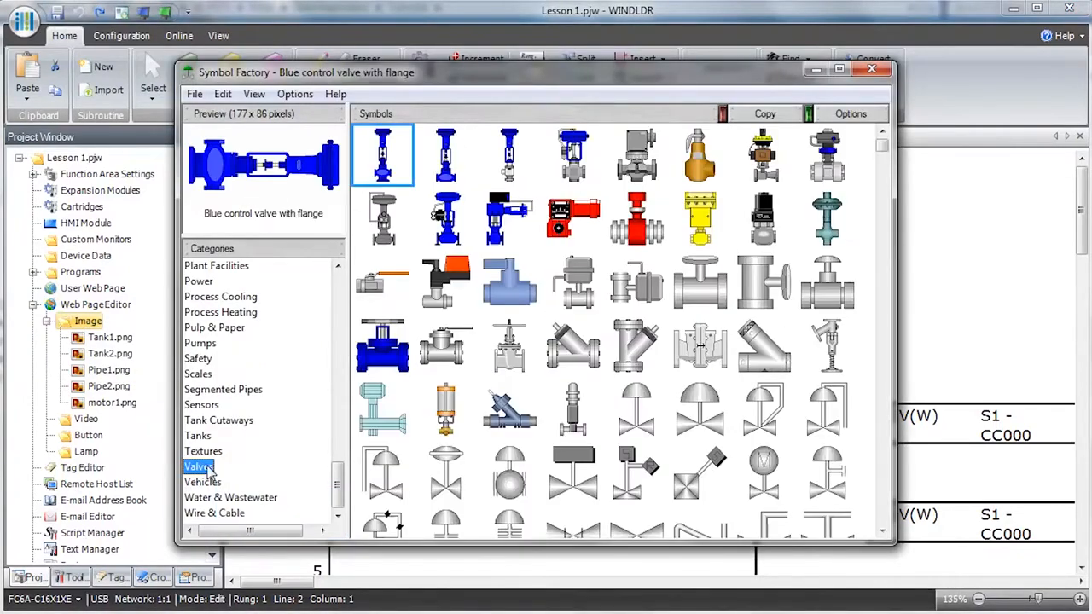
{"action": "left_click", "coordinate": [446, 354]}
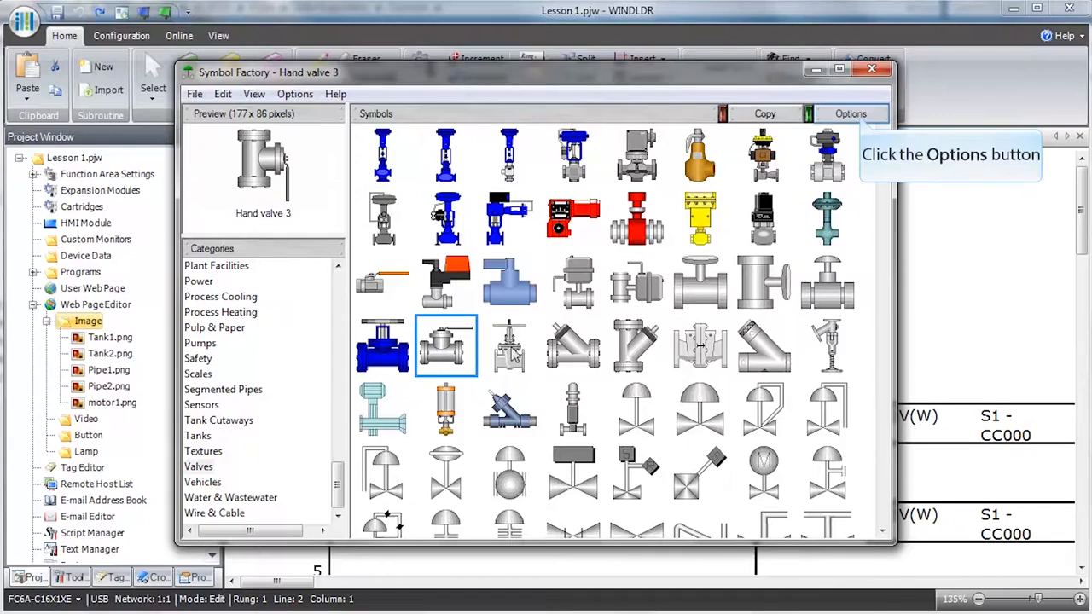
- Set the Hand valve 3 symbol's flip to Vertical and its rotation to 90
{"action": "left_click", "coordinate": [851, 115]}
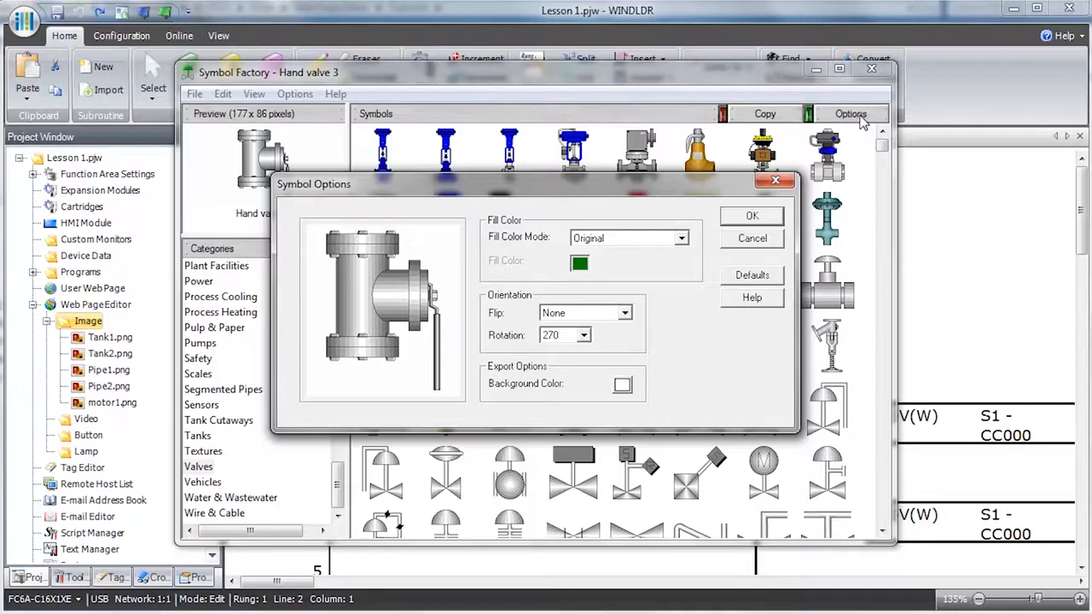
{"action": "left_click", "coordinate": [625, 314]}
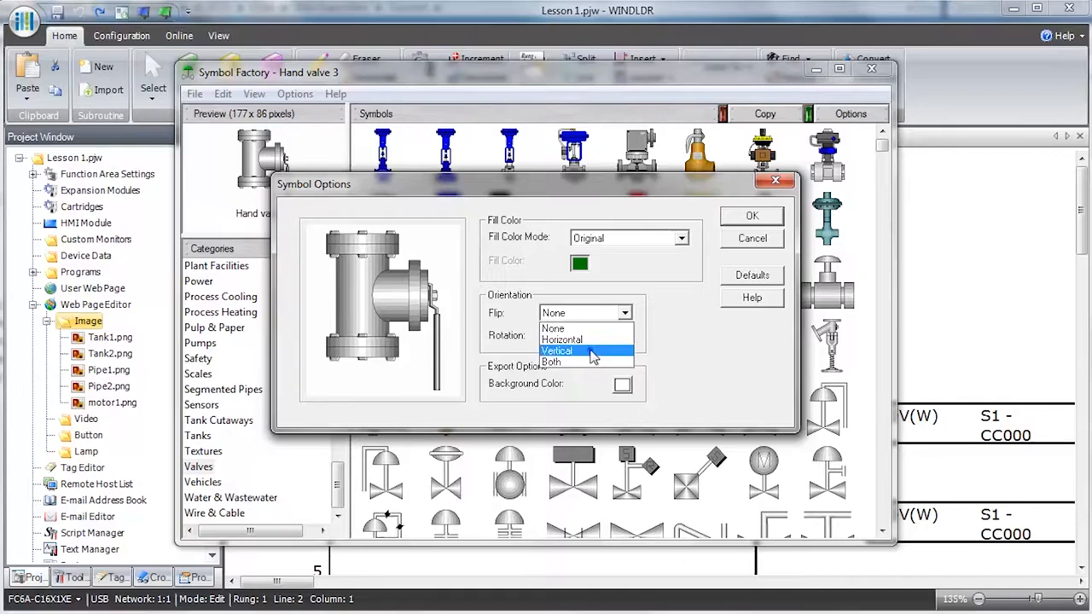
{"action": "left_click", "coordinate": [593, 351]}
{"action": "left_click", "coordinate": [583, 337]}
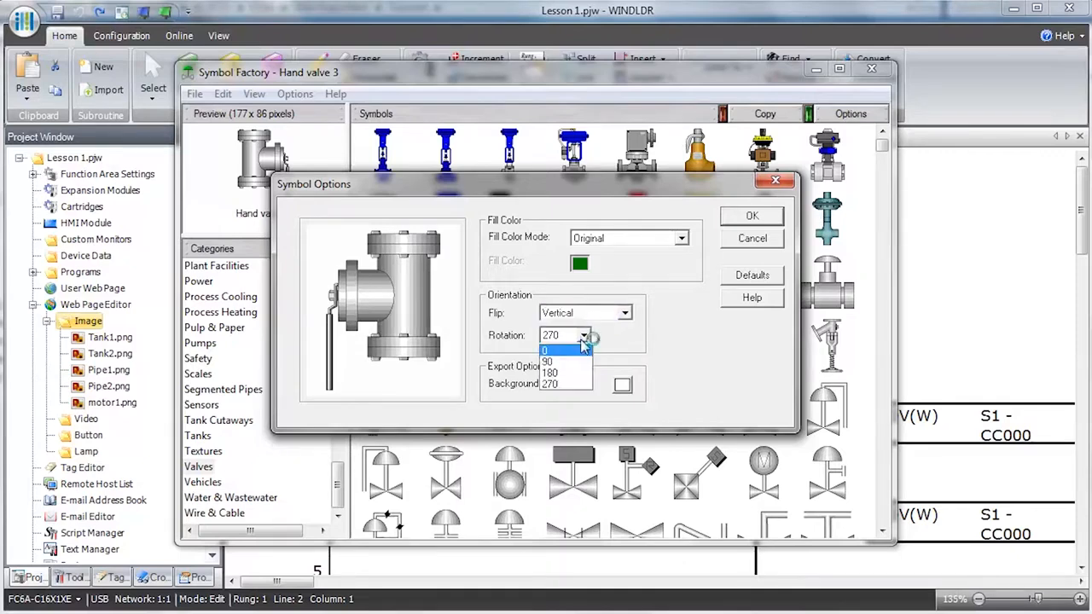
{"action": "left_click", "coordinate": [576, 361]}
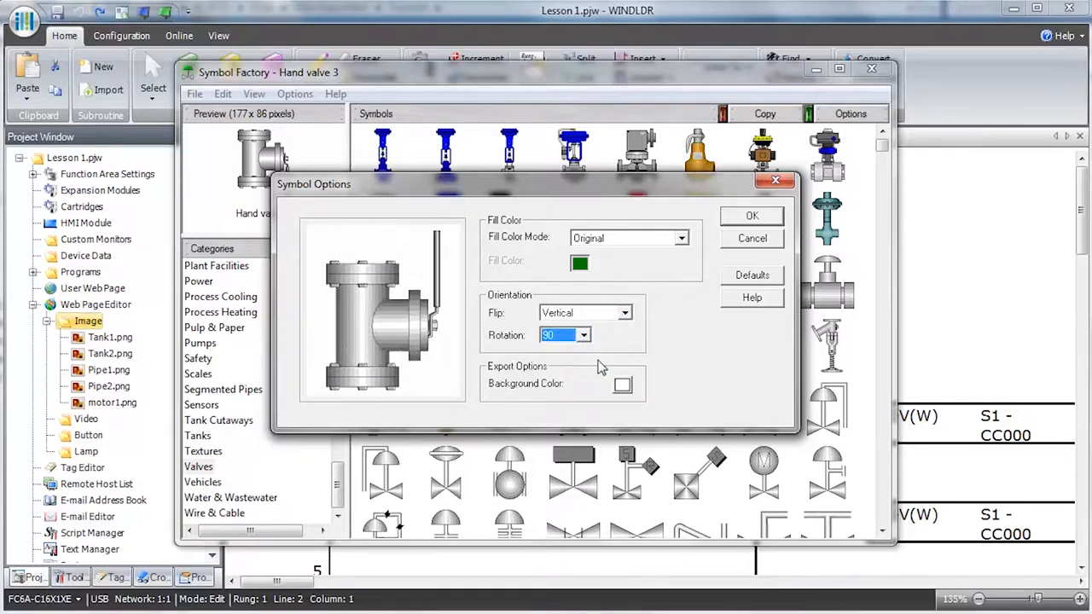
{"action": "left_click", "coordinate": [751, 216]}
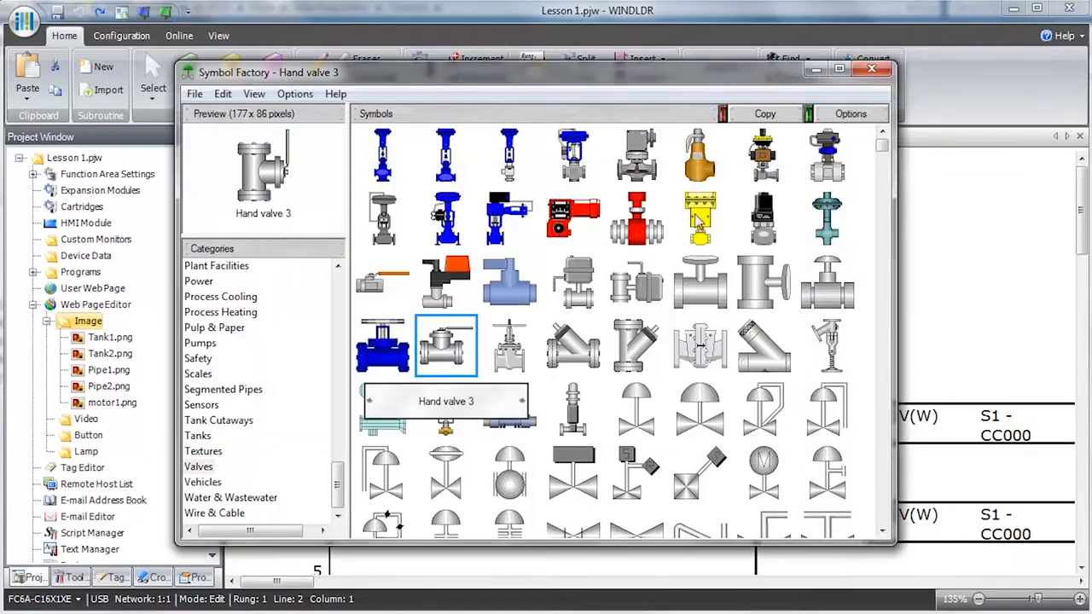
- Add the flipped and rotated Hand valve 3 symbol to the Image folder with the file name Valve
{"action": "double_click", "coordinate": [442, 342]}
{"action": "type", "text": "V"}
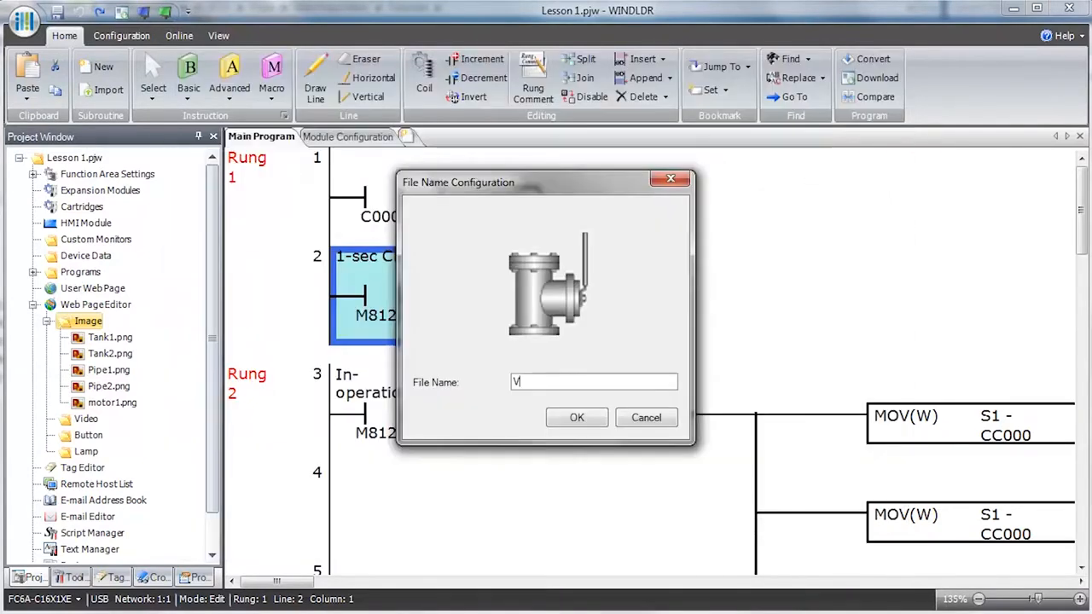
{"action": "type", "text": "alve"}
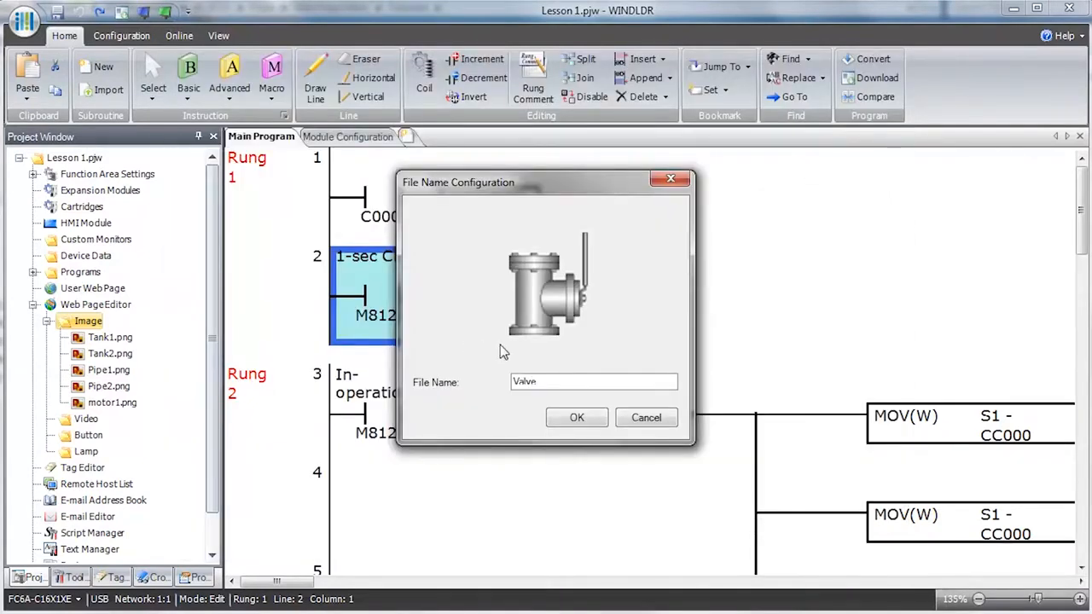
{"action": "left_click", "coordinate": [578, 418]}
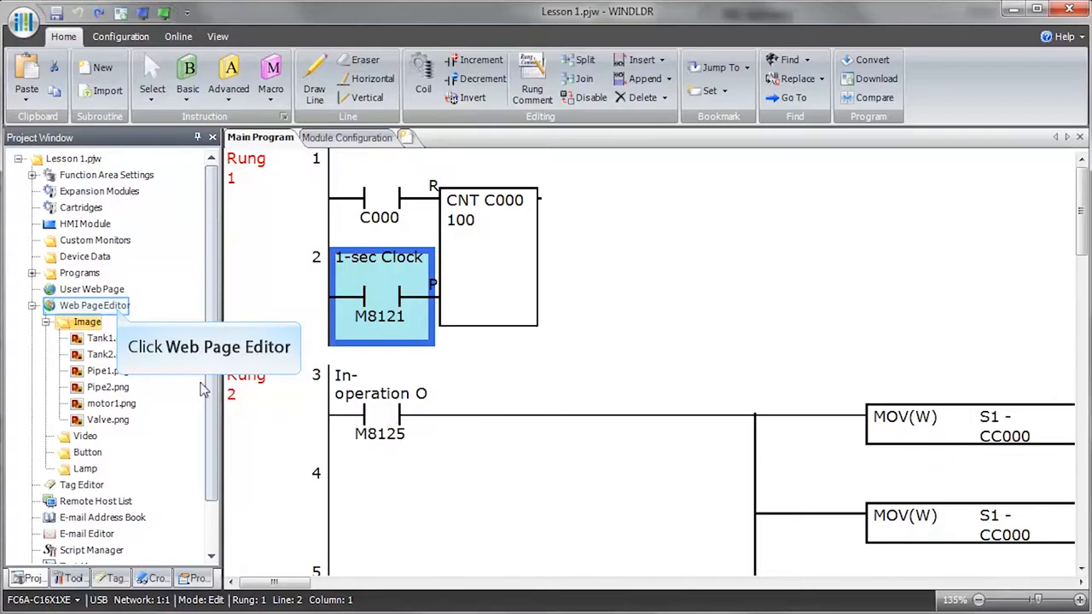
- Open the Web Page Editor and place a Text Input component near the top of the blank page, at about x 290, y 55
{"action": "double_click", "coordinate": [117, 312]}
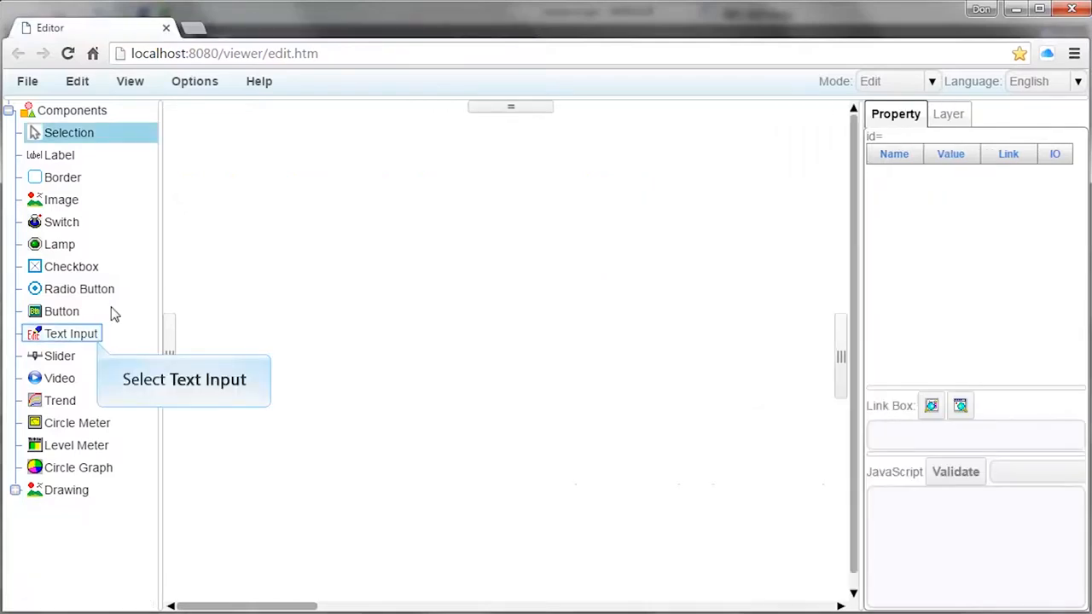
{"action": "left_click", "coordinate": [80, 337]}
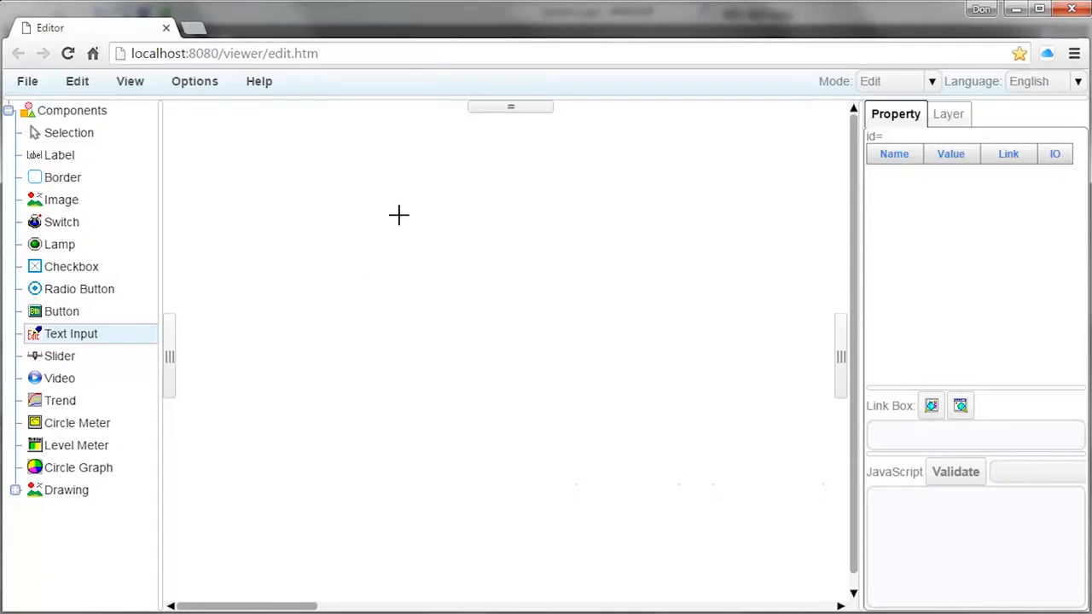
{"action": "left_click", "coordinate": [412, 149]}
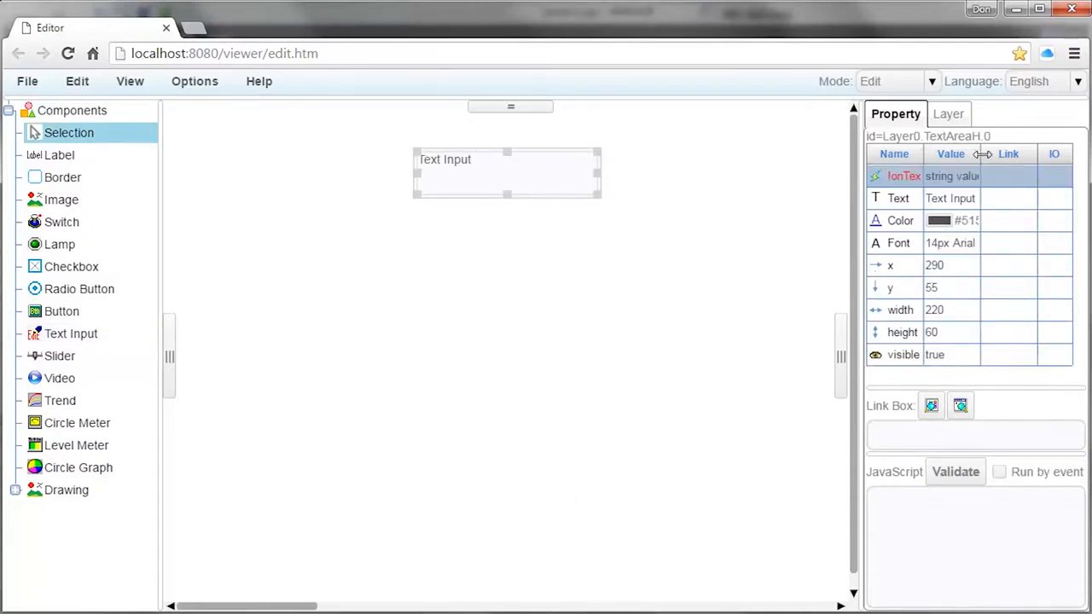
- Widen the property table's Value column slightly and set the Text Input's text to System Status
{"action": "left_click_drag", "start_coordinate": [981, 154], "coordinate": [986, 158]}
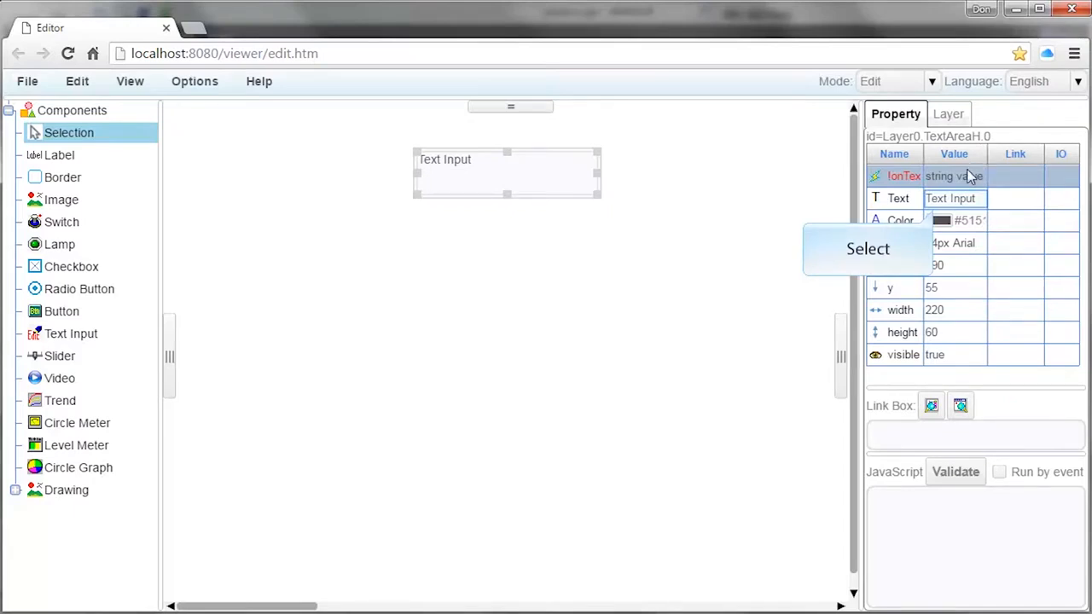
{"action": "left_click", "coordinate": [967, 201]}
{"action": "type", "text": "Sy"}
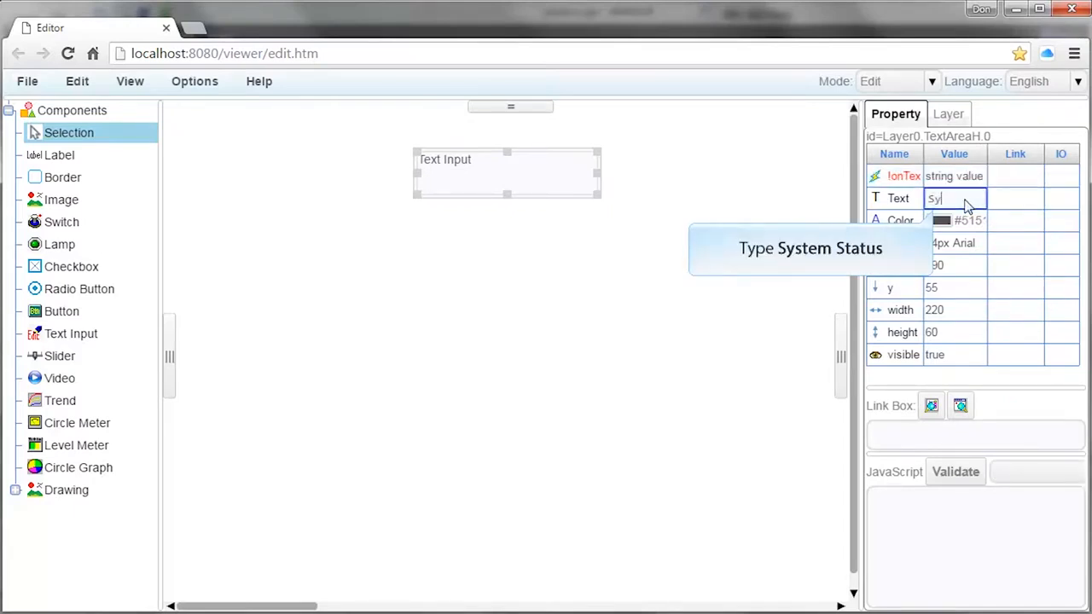
{"action": "type", "text": "stem Status"}
{"action": "key", "text": "Return"}
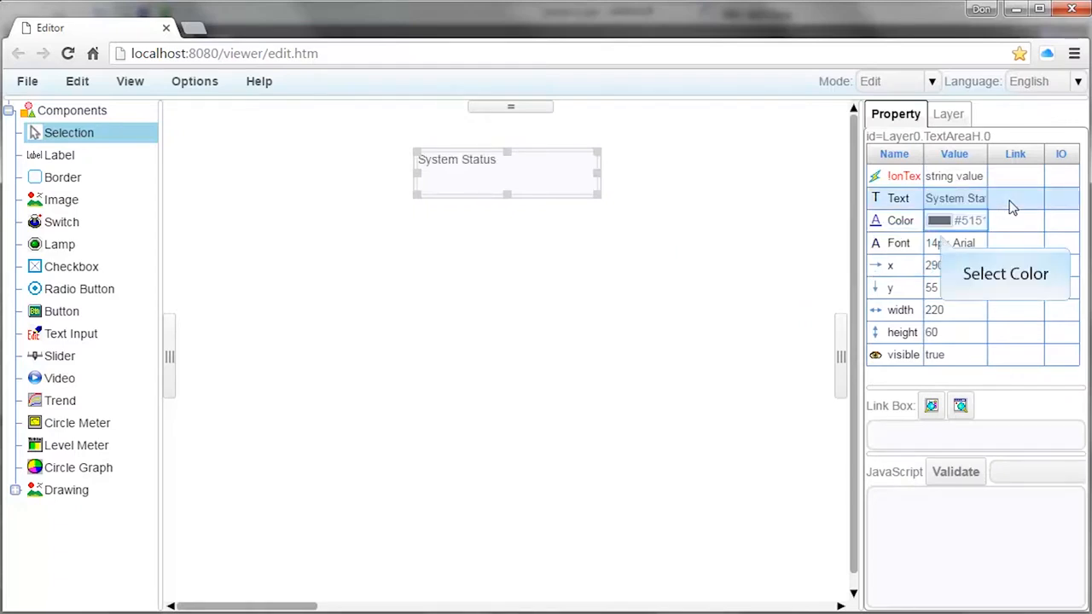
- Set the System Status text color to #F15D87
{"action": "left_click", "coordinate": [947, 221]}
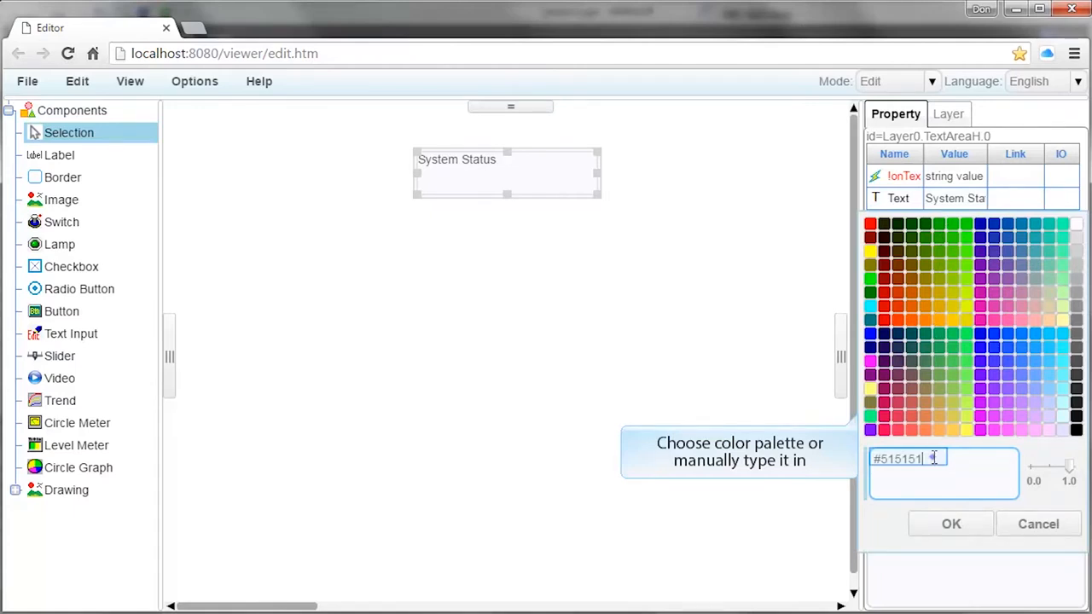
{"action": "key", "text": "BackSpace"}
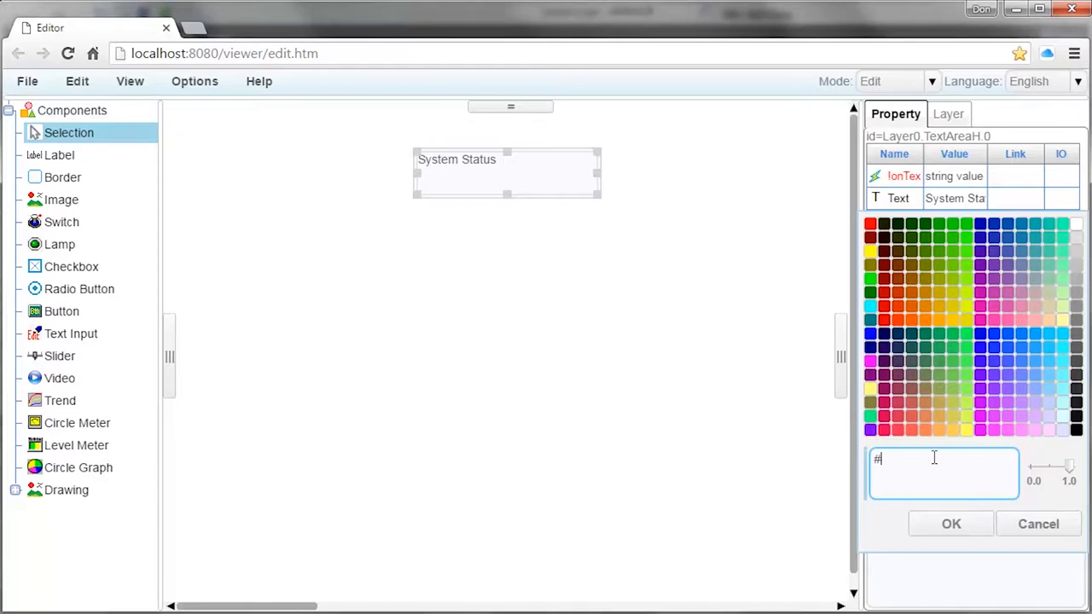
{"action": "type", "text": "F15D87"}
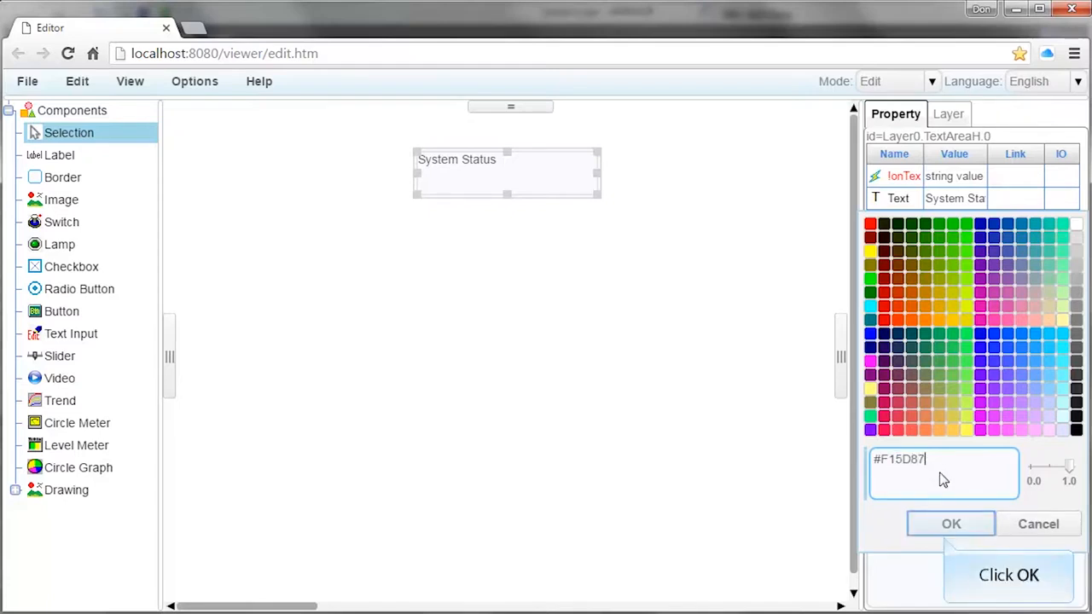
{"action": "left_click", "coordinate": [948, 524]}
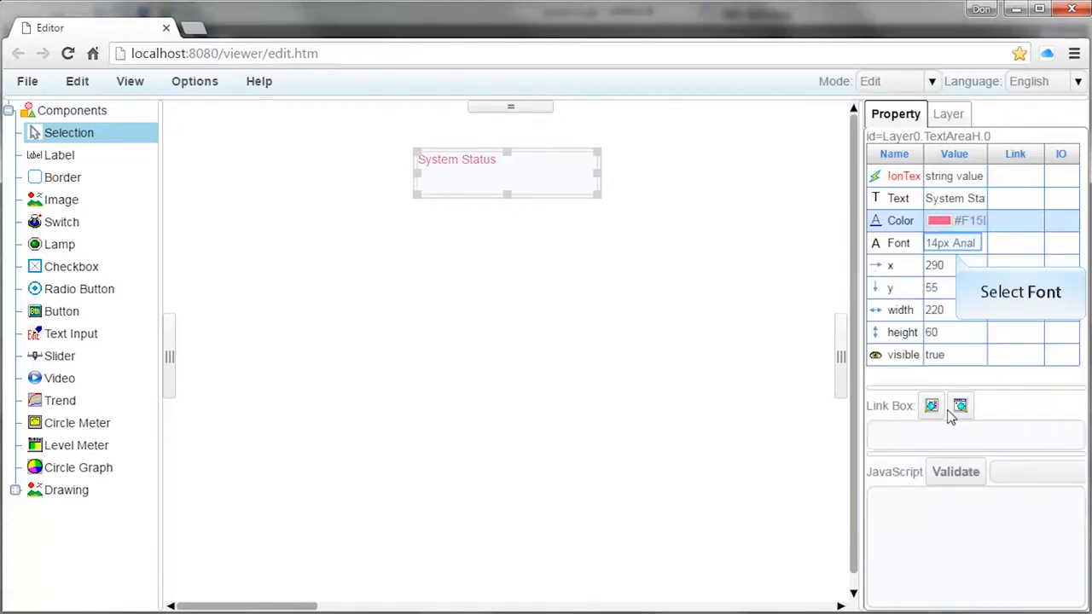
- Set the System Status text's font size to 36 px
{"action": "left_click", "coordinate": [950, 246]}
{"action": "type", "text": "3"}
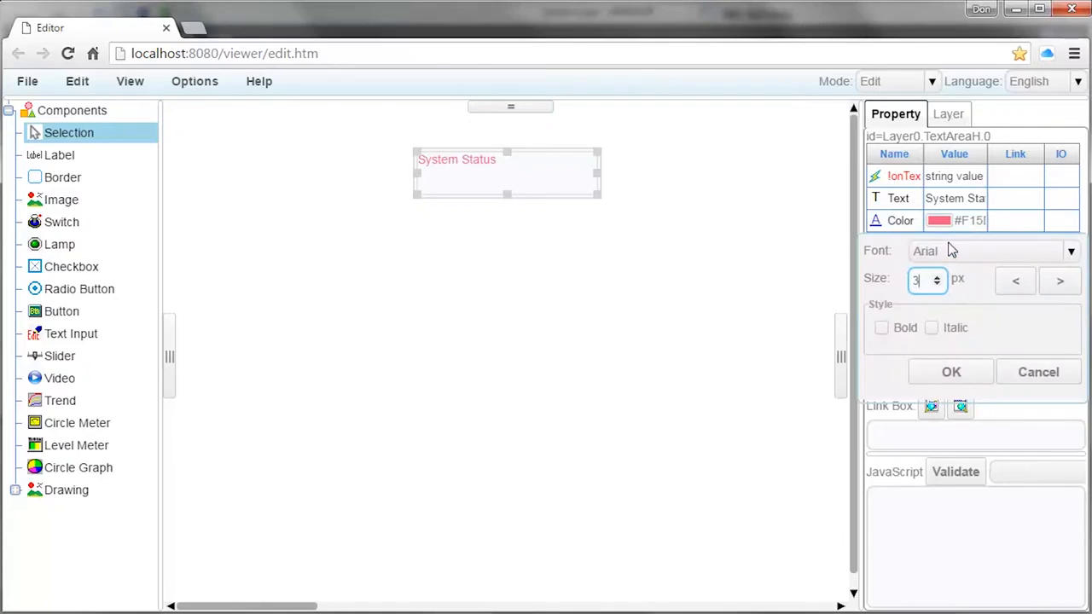
{"action": "type", "text": "6"}
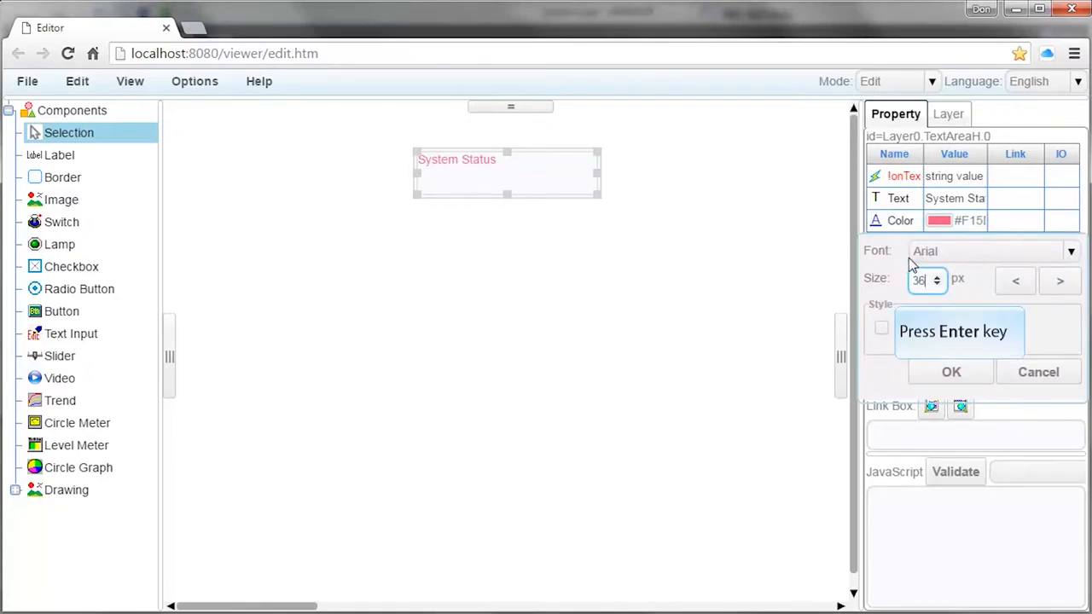
{"action": "key", "text": "Return"}
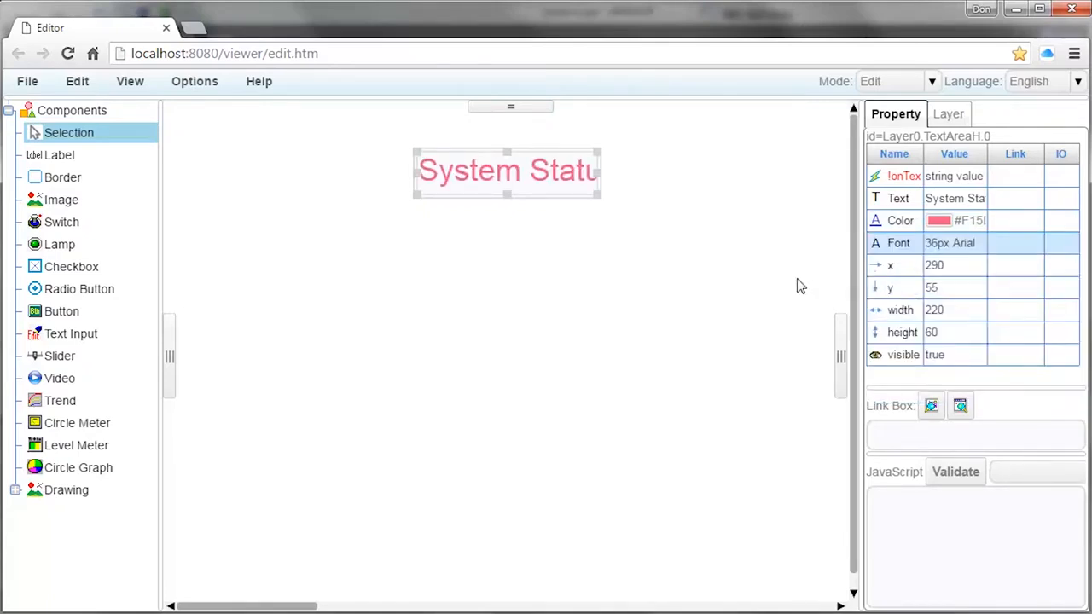
- Widen the System Status text box to about 255 so that the whole title fits
{"action": "left_click", "coordinate": [646, 239]}
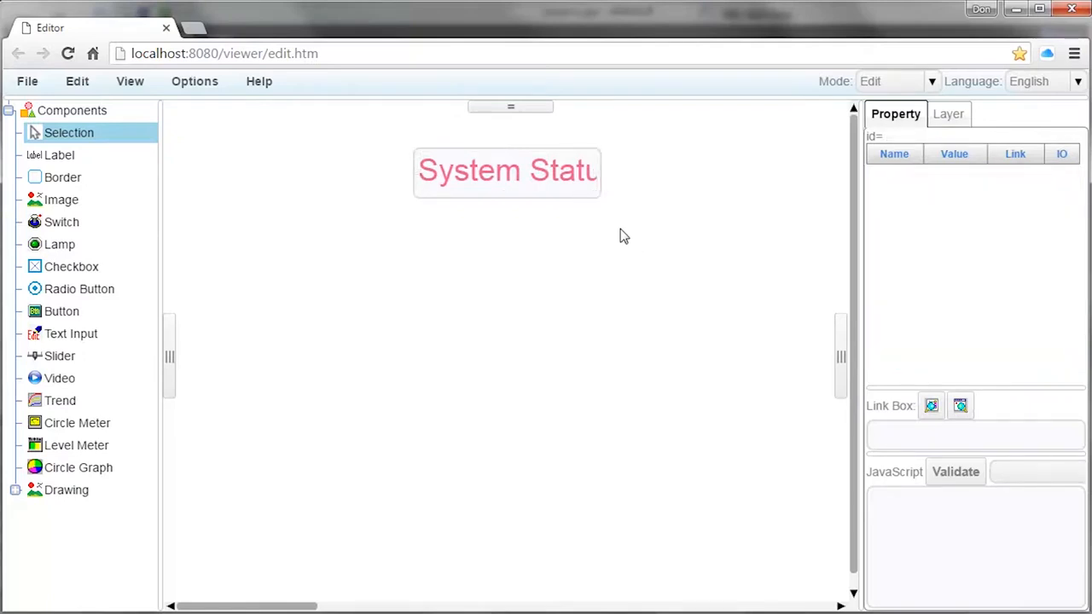
{"action": "left_click", "coordinate": [594, 171]}
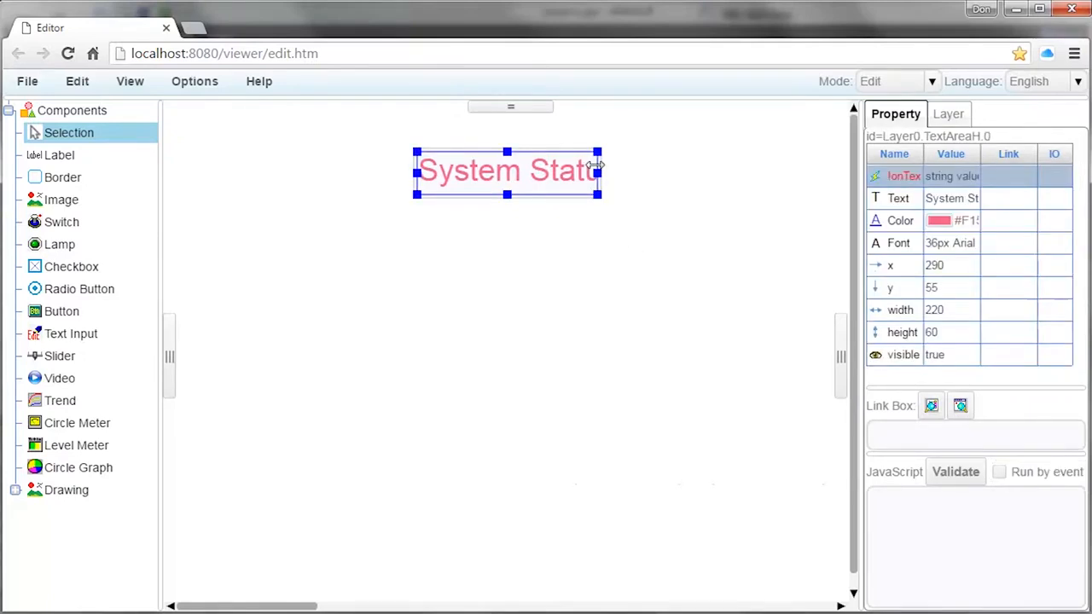
{"action": "left_click_drag", "start_coordinate": [599, 171], "coordinate": [633, 174]}
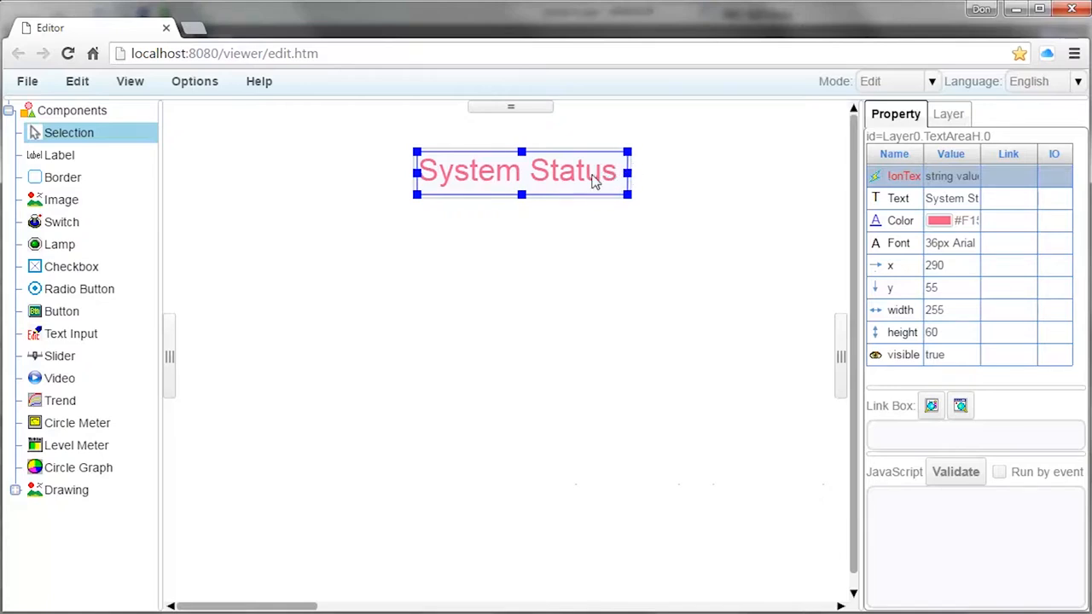
{"action": "left_click", "coordinate": [526, 225]}
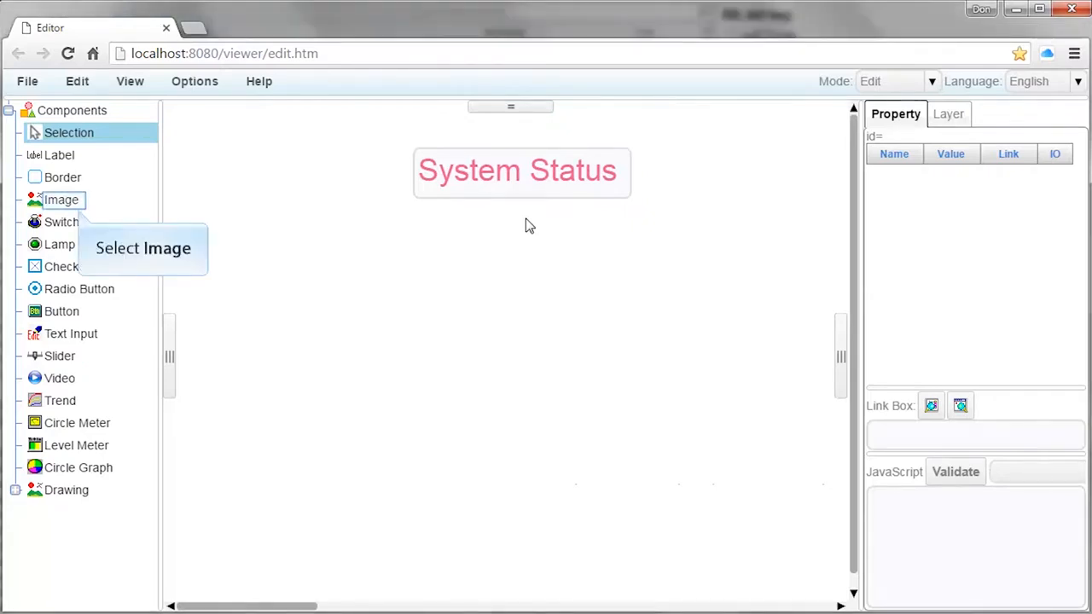
- Draw an Image component of about 90 by 95 below and left of the title, and set its imgOff picture to Tank1.png
{"action": "left_click", "coordinate": [61, 204]}
{"action": "left_click_drag", "start_coordinate": [197, 235], "coordinate": [274, 314]}
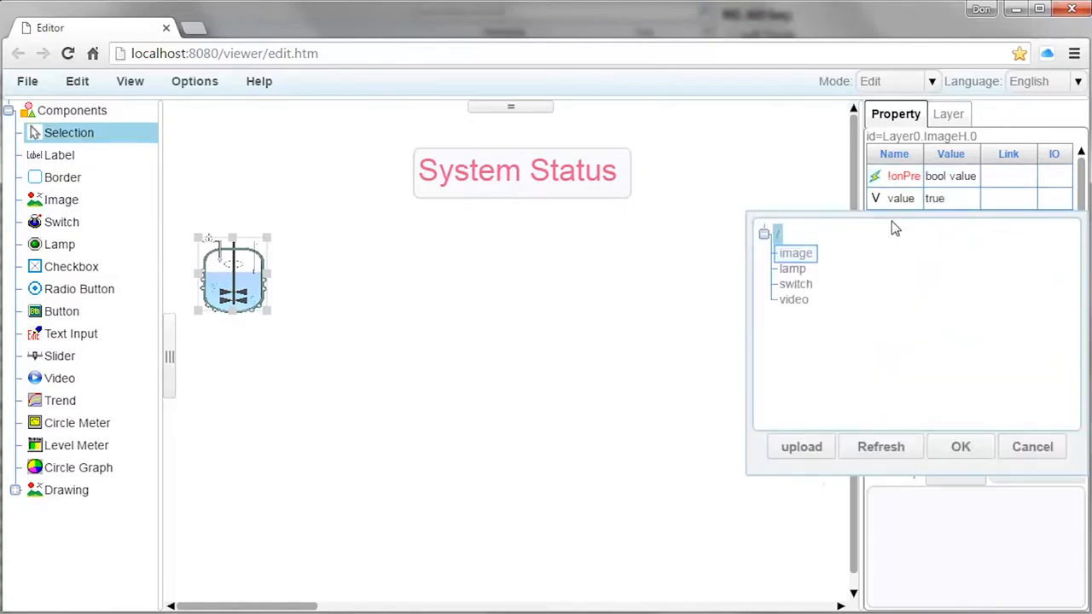
{"action": "double_click", "coordinate": [789, 254]}
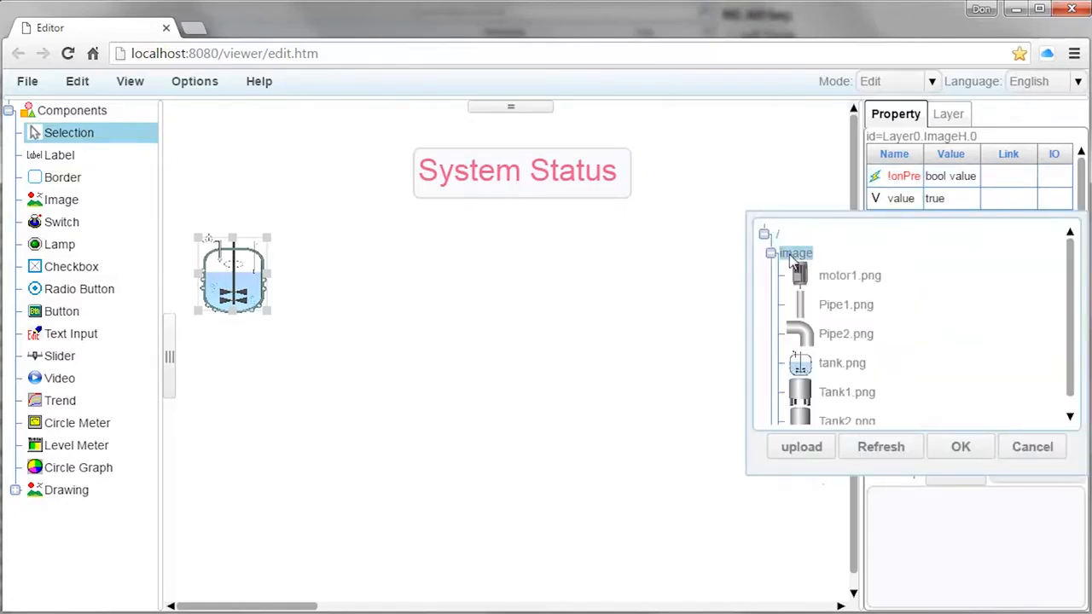
{"action": "left_click_drag", "start_coordinate": [1072, 317], "coordinate": [1072, 351]}
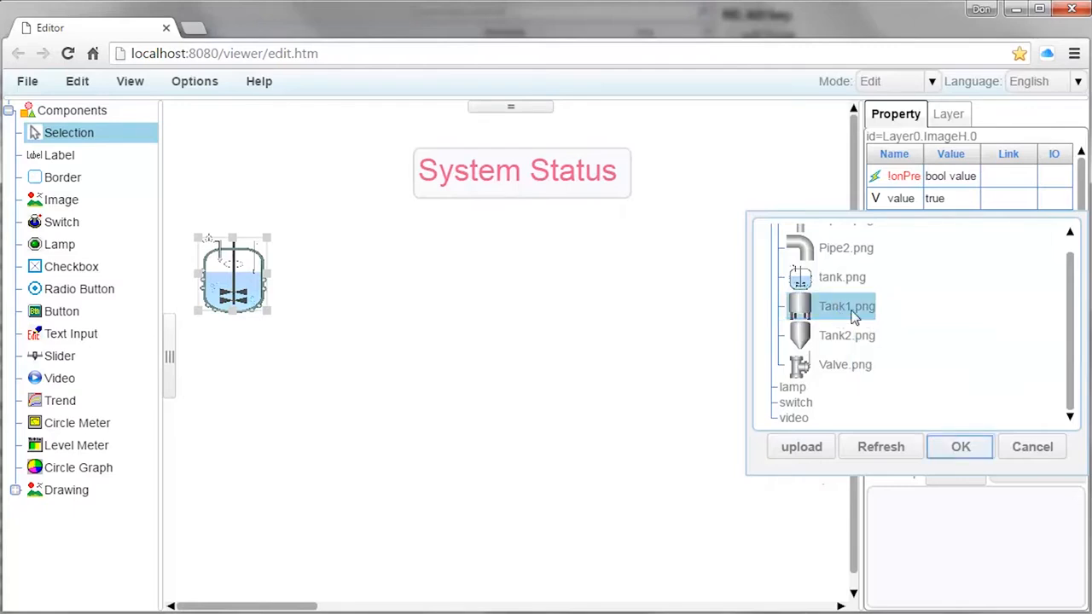
{"action": "left_click", "coordinate": [961, 446]}
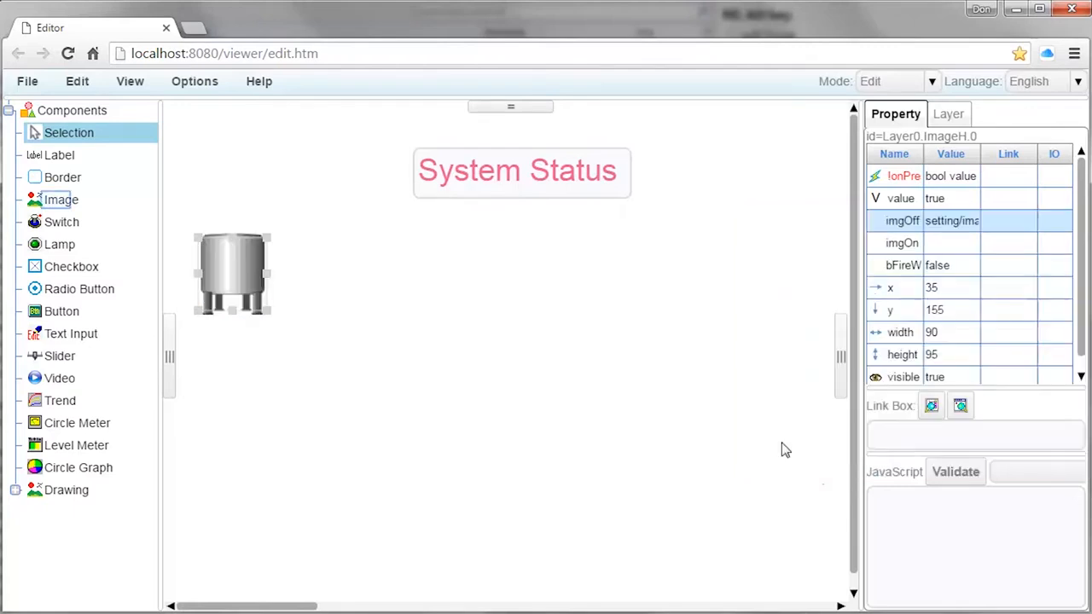
- Add an Image component showing Tank2.png to the right of the legged tank and resize it to about 80 by 90
{"action": "left_click", "coordinate": [58, 201]}
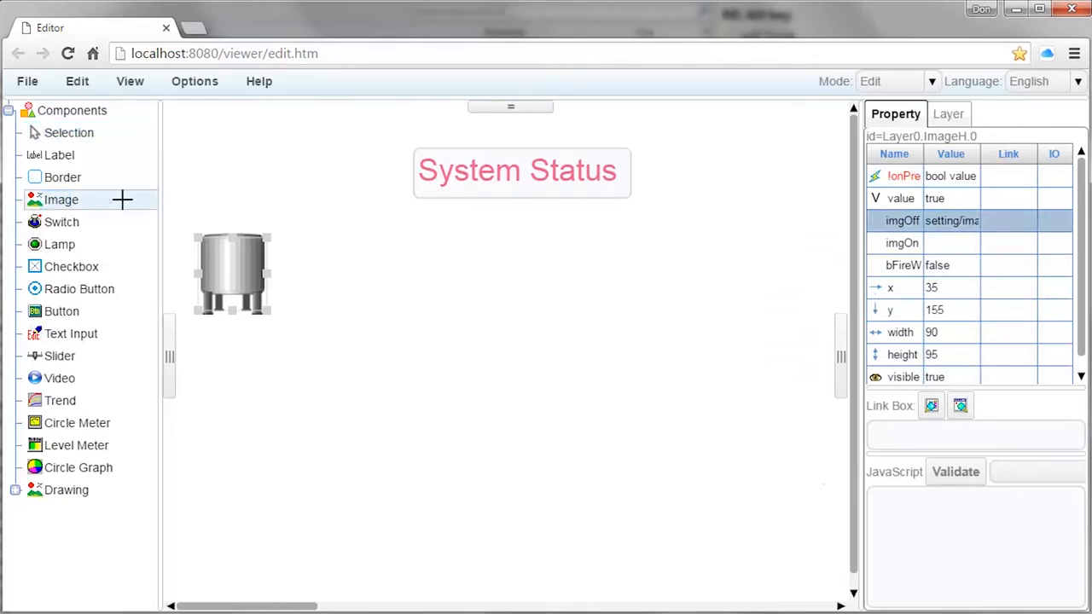
{"action": "left_click_drag", "start_coordinate": [326, 236], "coordinate": [418, 317]}
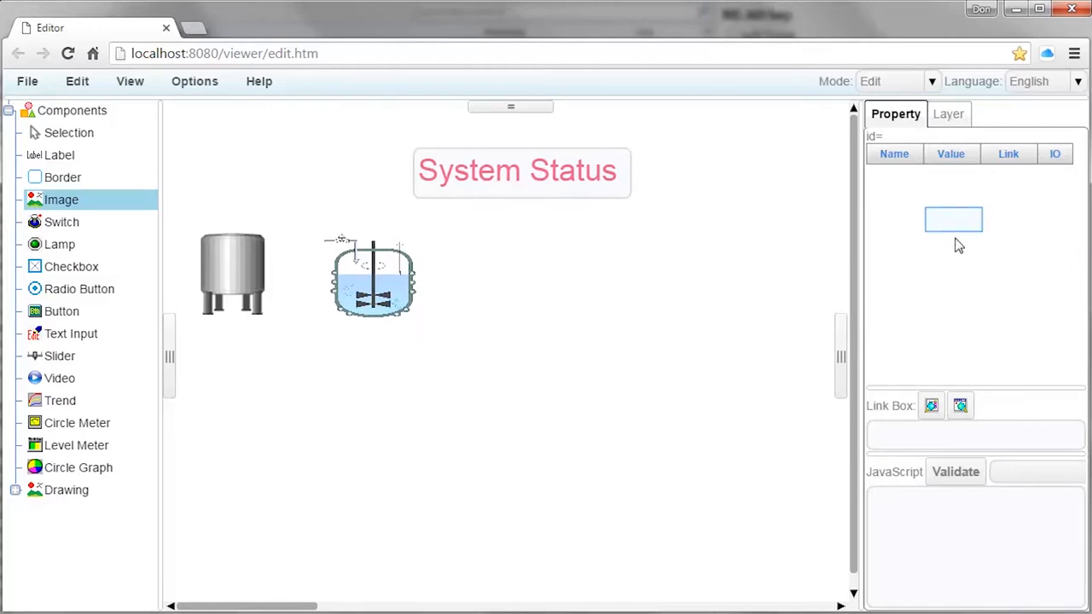
{"action": "left_click", "coordinate": [961, 222]}
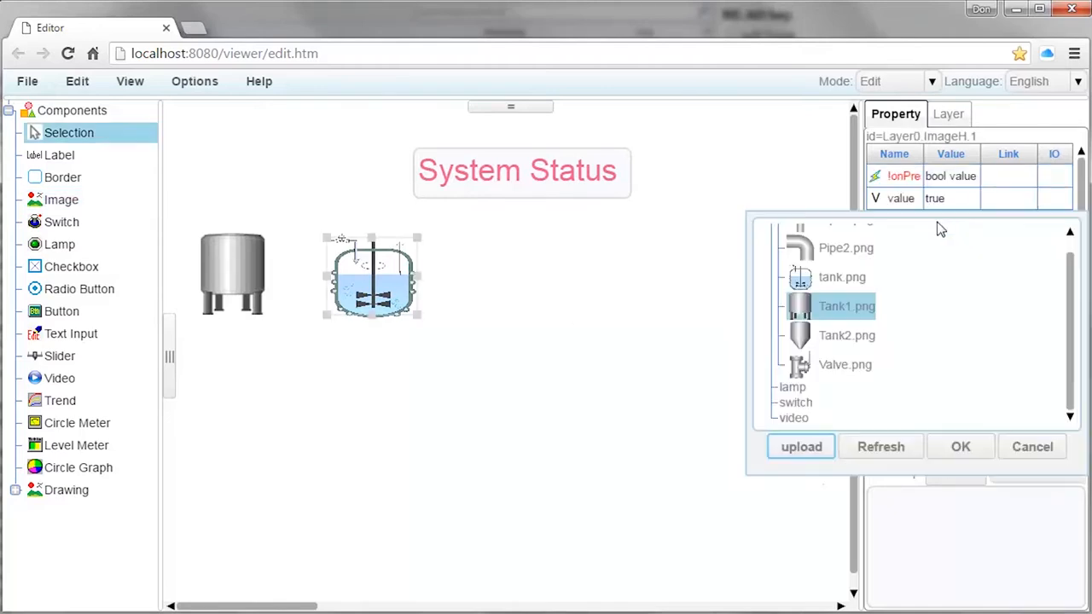
{"action": "left_click", "coordinate": [847, 338]}
{"action": "left_click", "coordinate": [968, 441]}
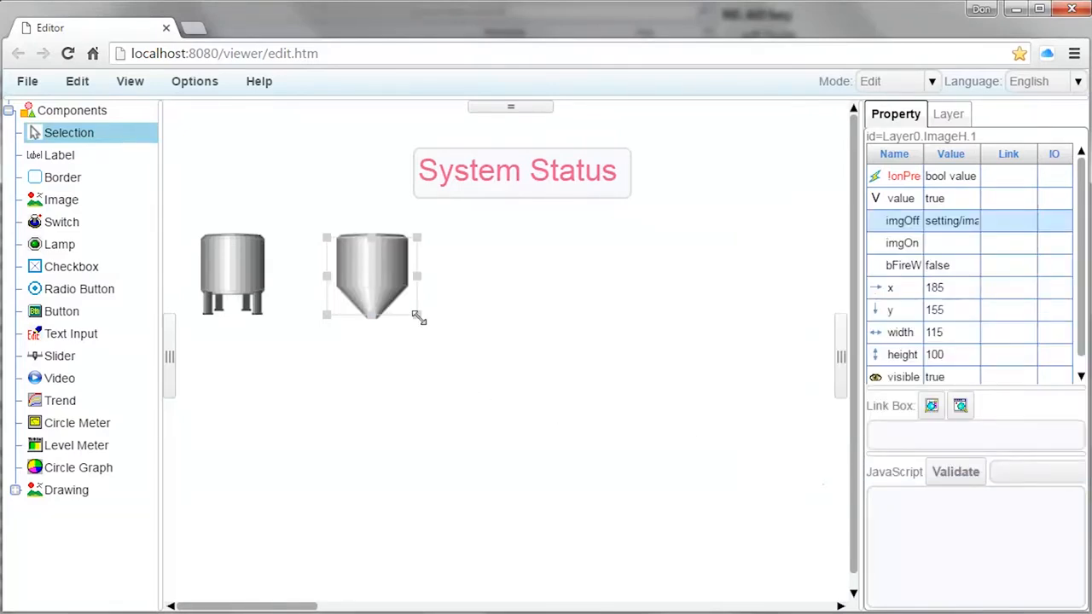
{"action": "left_click_drag", "start_coordinate": [418, 317], "coordinate": [391, 308]}
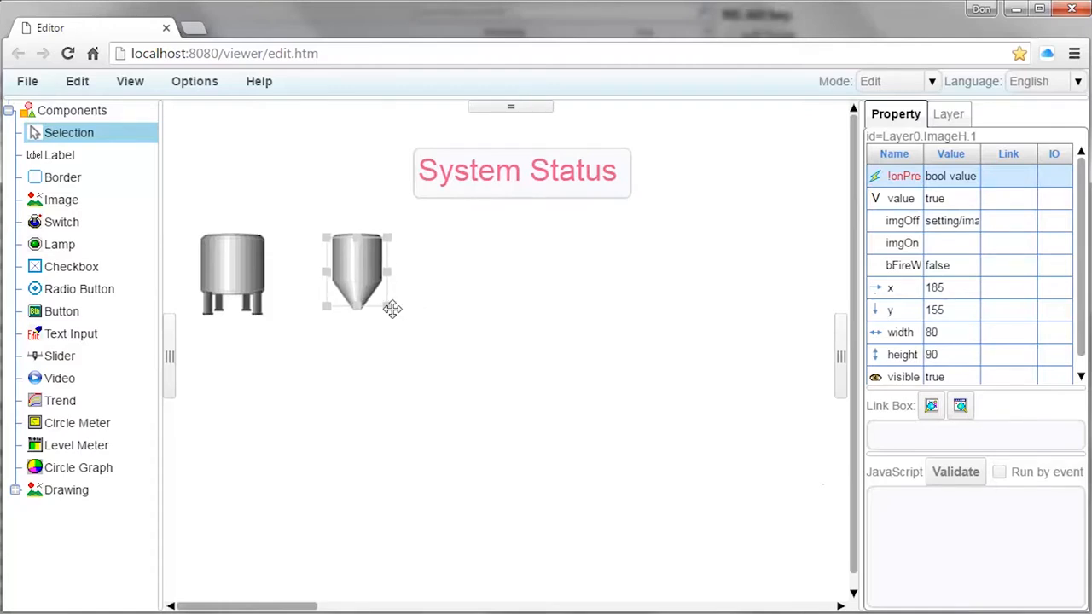
- Copy the conical tank and place the duplicate to its right at about x 315, y 153
{"action": "right_click", "coordinate": [391, 307]}
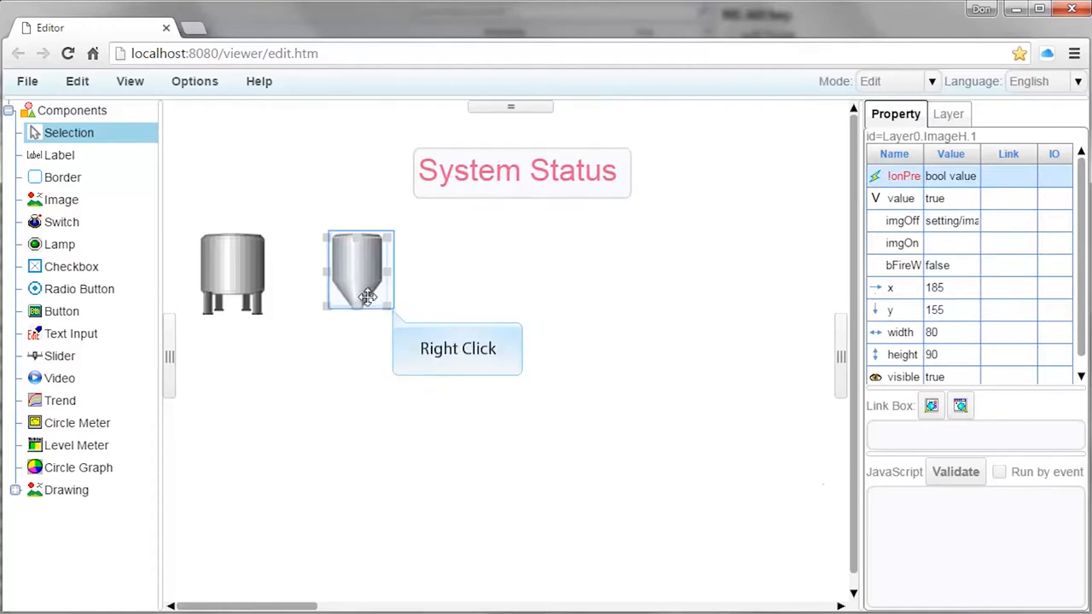
{"action": "right_click", "coordinate": [361, 267]}
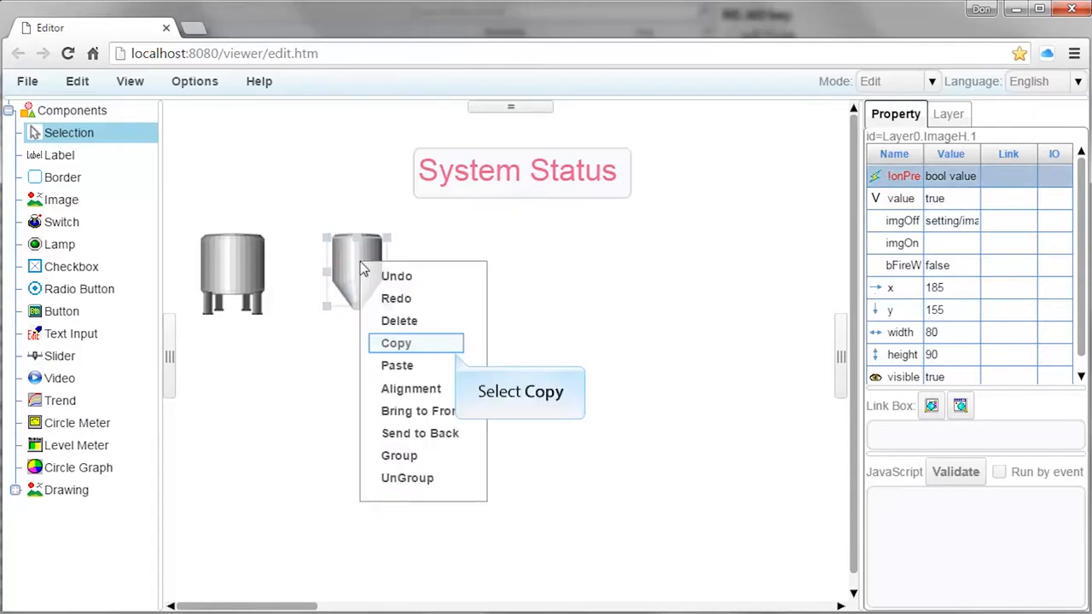
{"action": "left_click", "coordinate": [414, 344]}
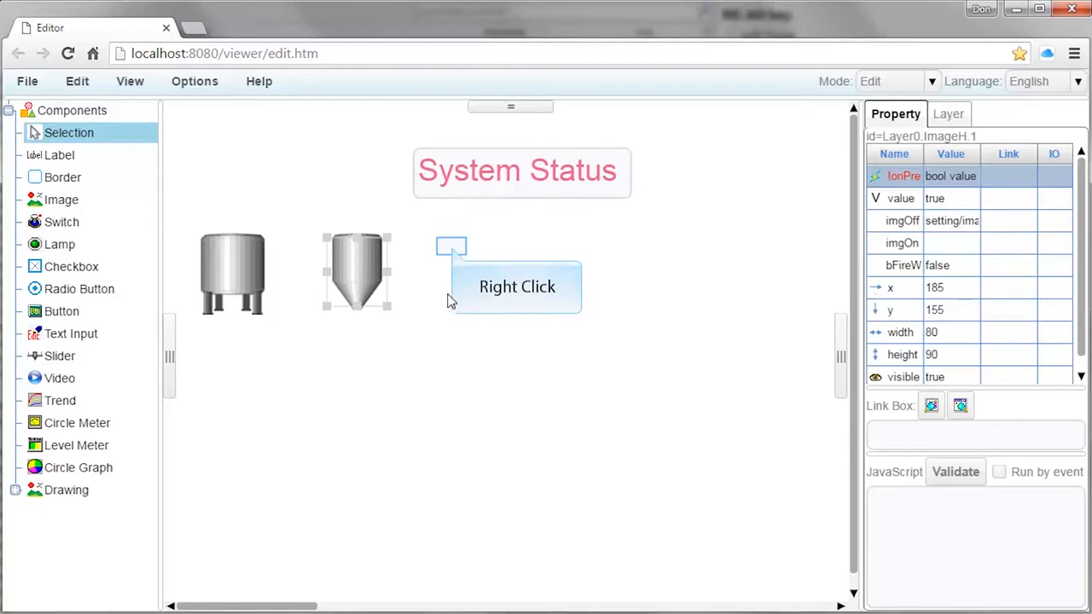
{"action": "right_click", "coordinate": [453, 250]}
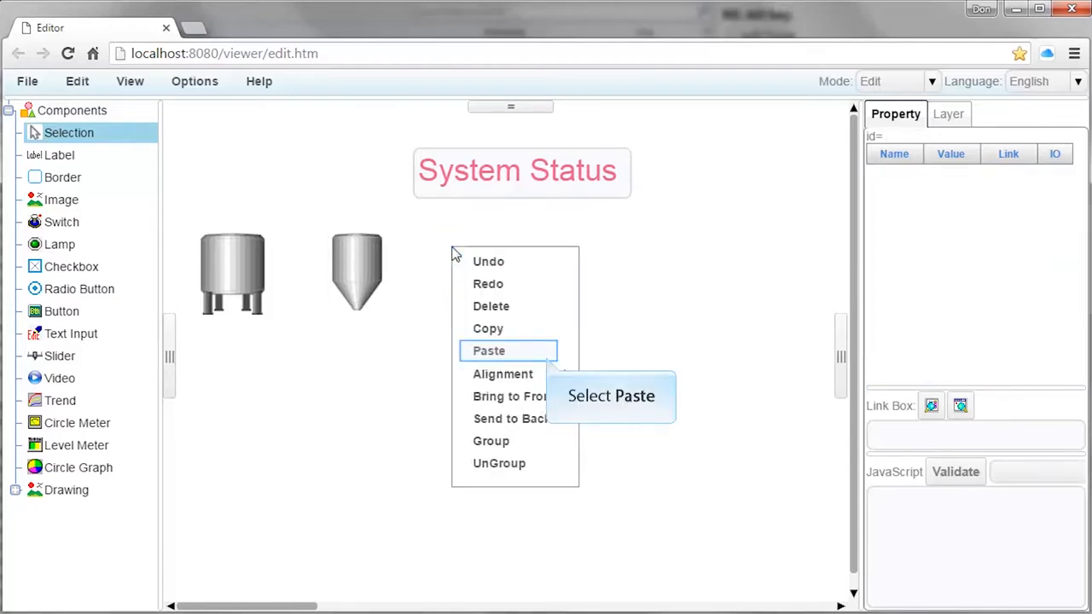
{"action": "left_click", "coordinate": [523, 350]}
{"action": "left_click_drag", "start_coordinate": [388, 307], "coordinate": [478, 273]}
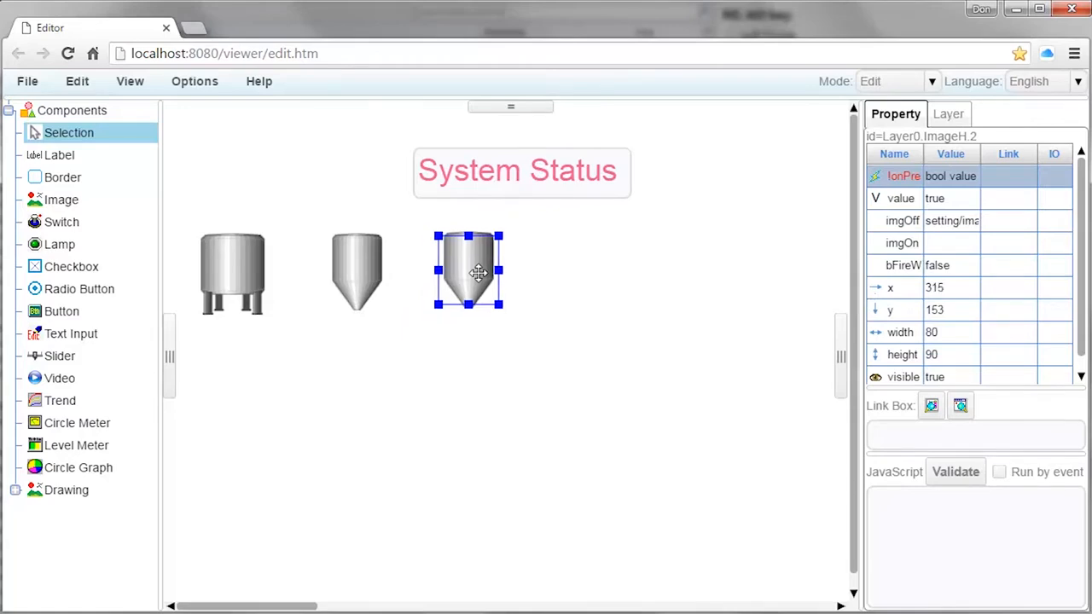
- Paste a third conical tank and move it into the row at about x 452, y 153
{"action": "right_click", "coordinate": [555, 254]}
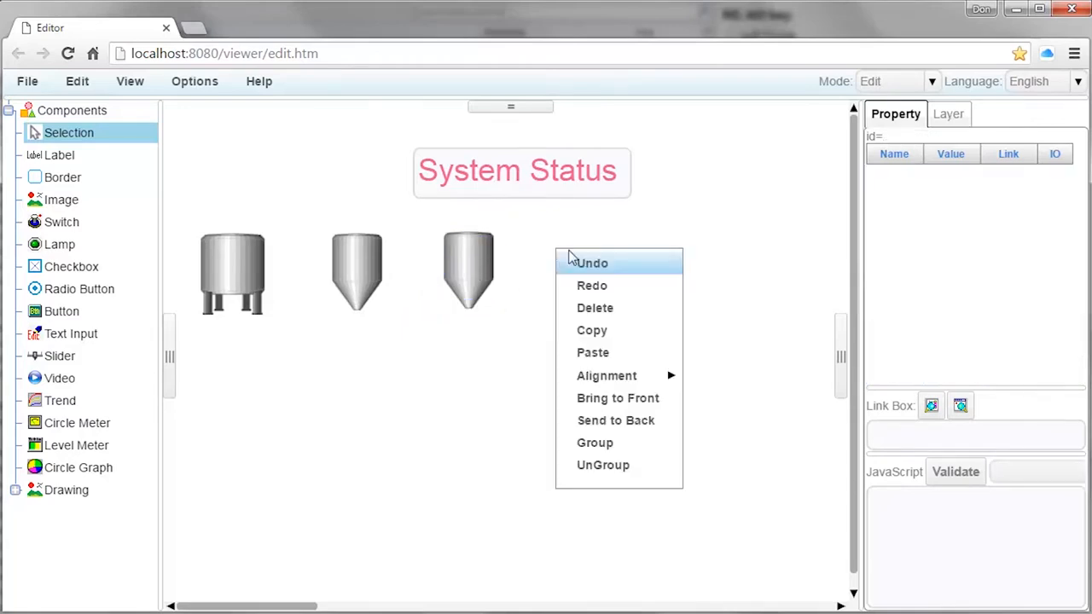
{"action": "left_click", "coordinate": [597, 353]}
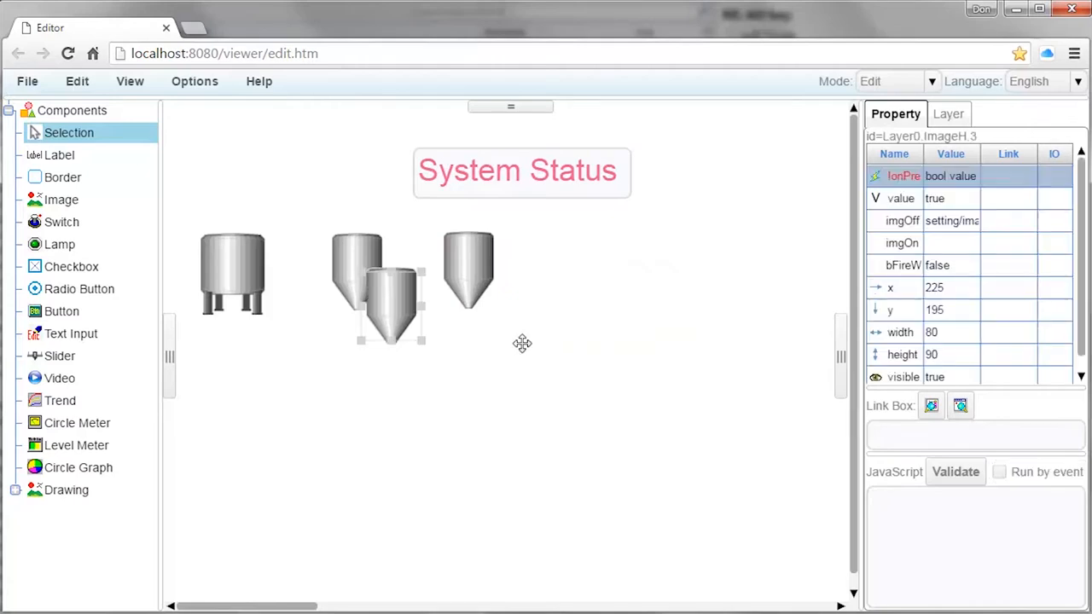
{"action": "left_click", "coordinate": [397, 301]}
{"action": "left_click_drag", "start_coordinate": [450, 298], "coordinate": [592, 266]}
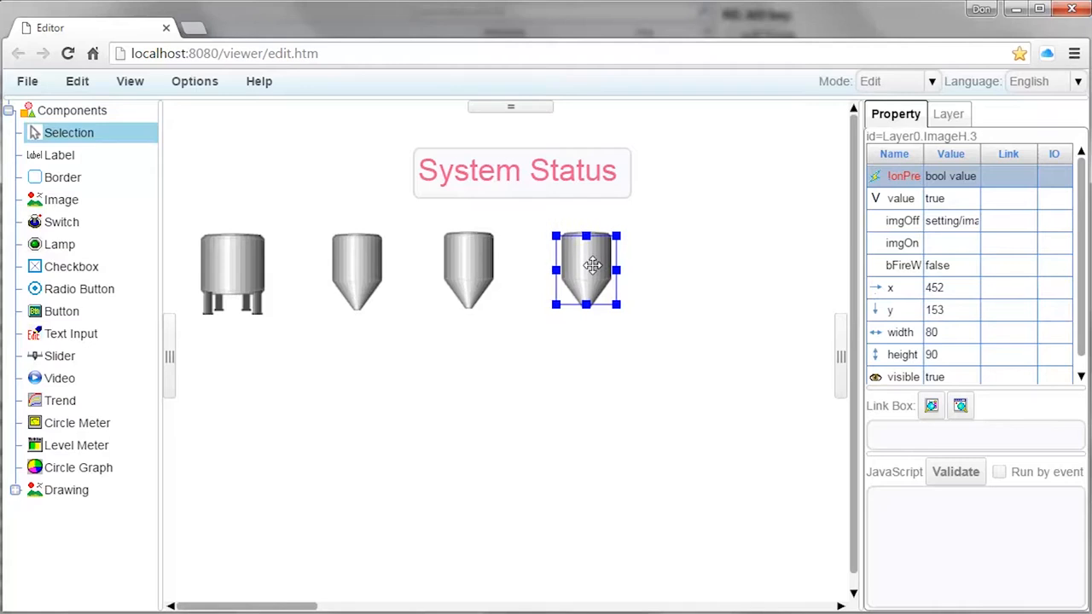
- Paste a fourth conical tank and move it to the end of the row at about x 578, y 154
{"action": "left_click", "coordinate": [683, 258]}
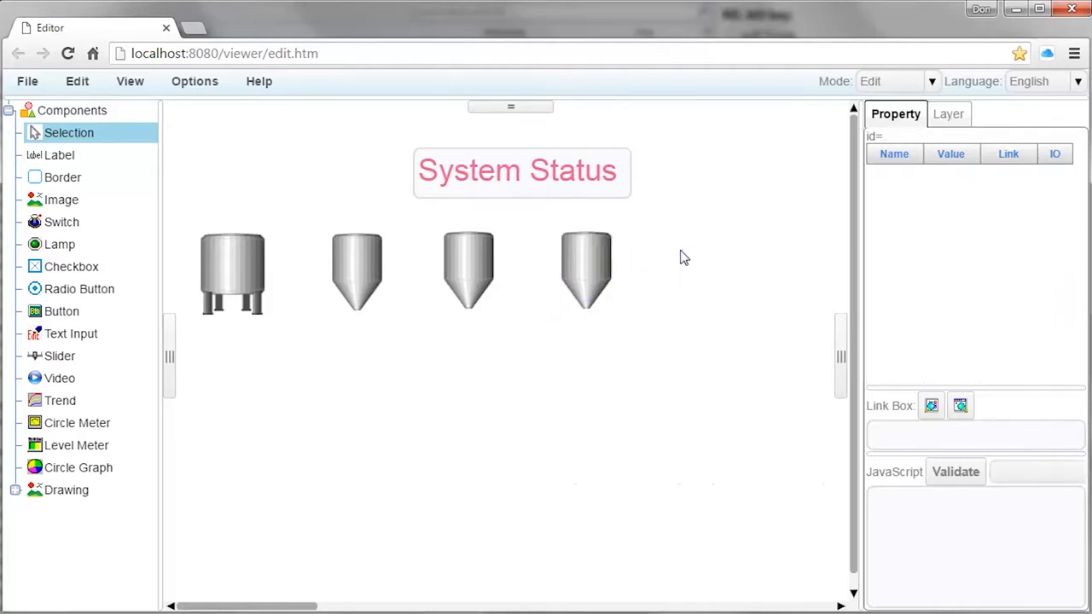
{"action": "right_click", "coordinate": [676, 245]}
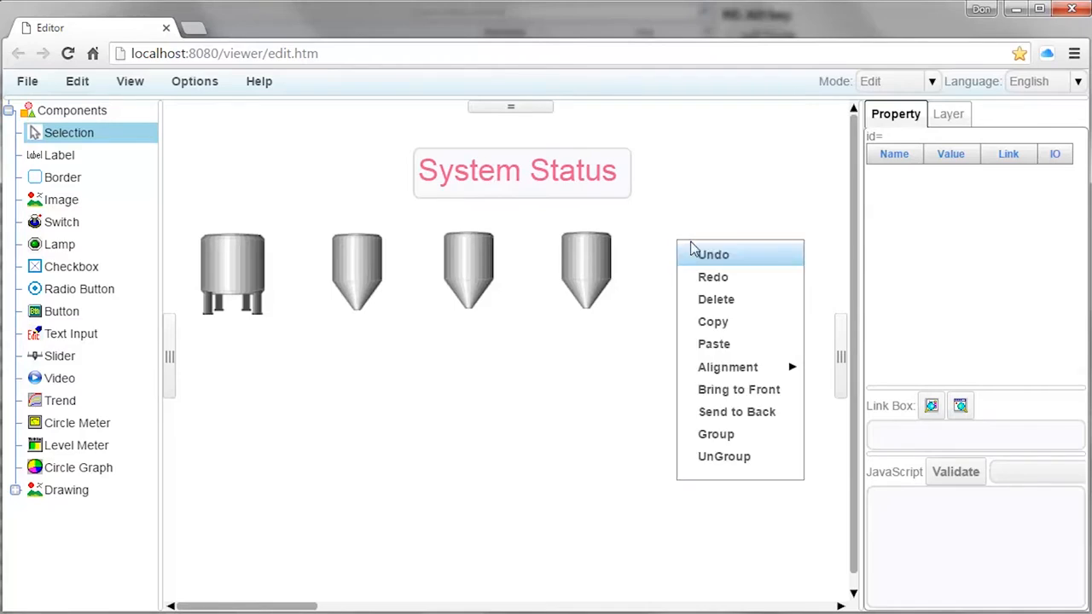
{"action": "left_click", "coordinate": [739, 344]}
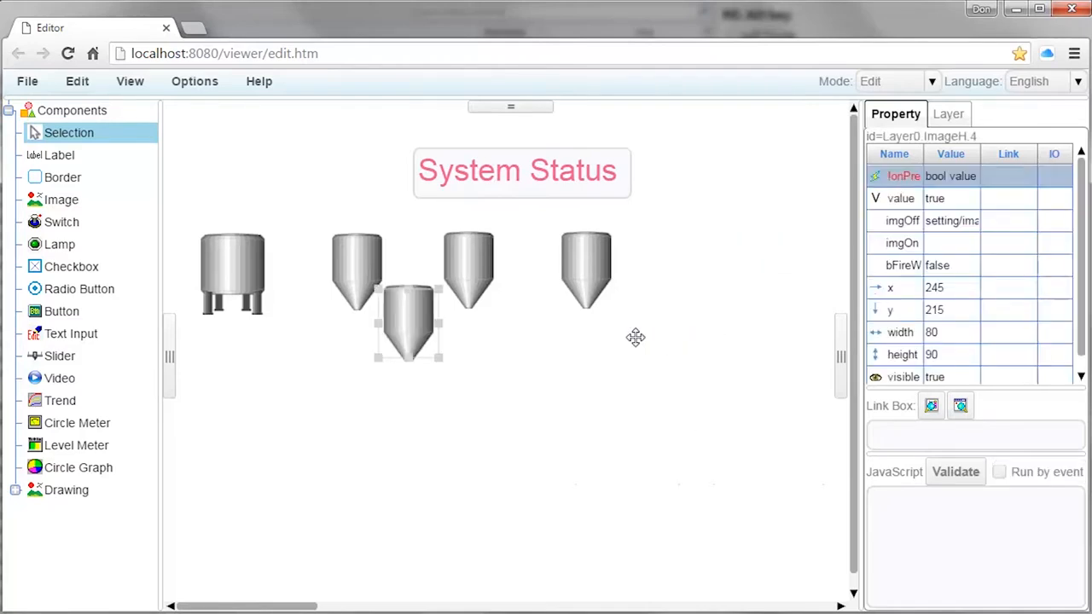
{"action": "left_click", "coordinate": [415, 320]}
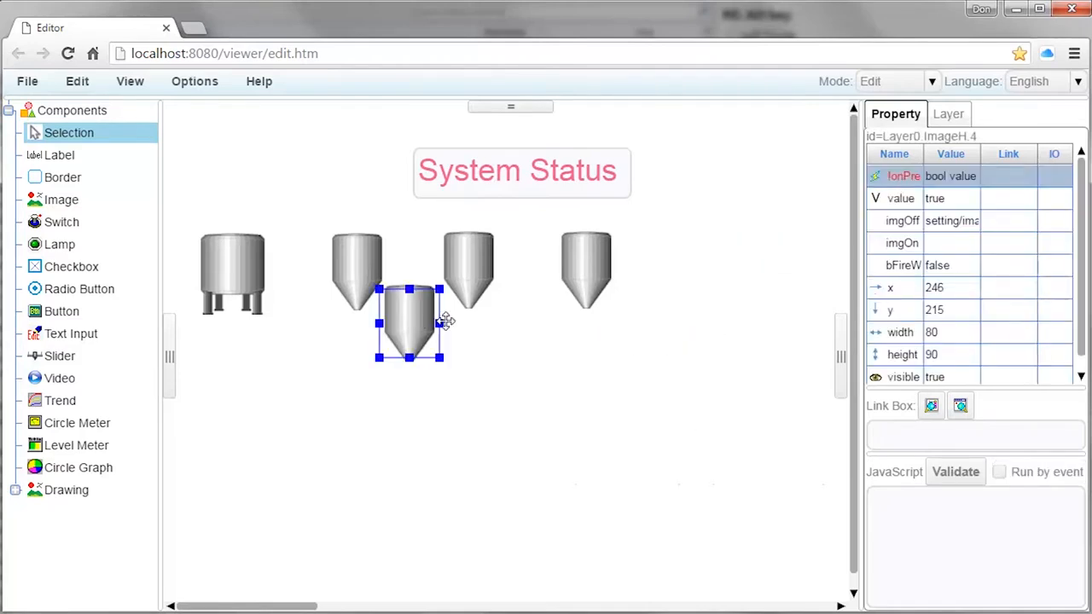
{"action": "left_click_drag", "start_coordinate": [445, 321], "coordinate": [701, 269]}
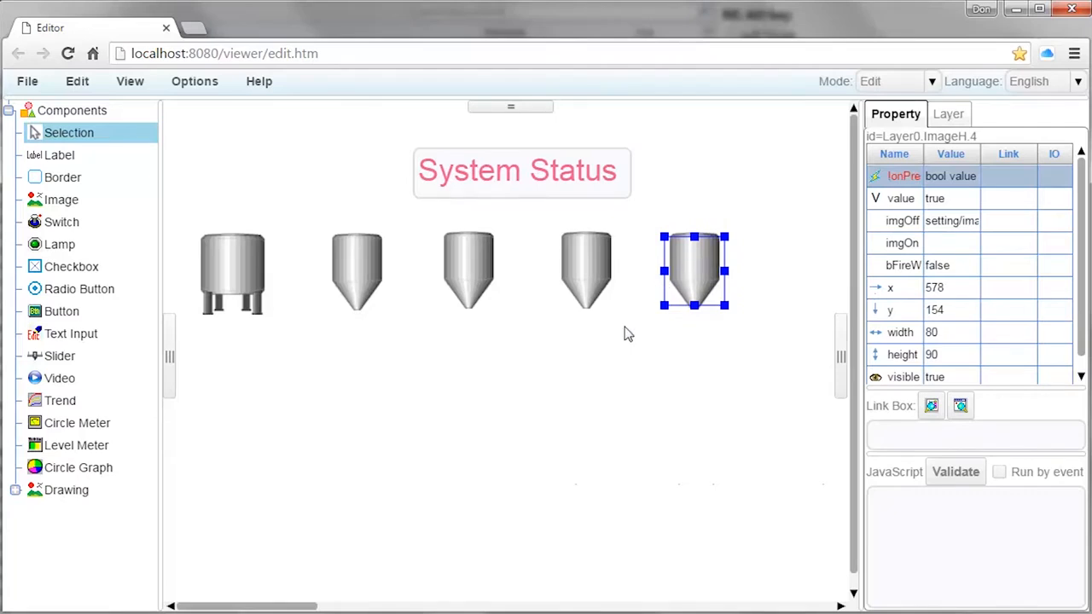
{"action": "left_click", "coordinate": [575, 359]}
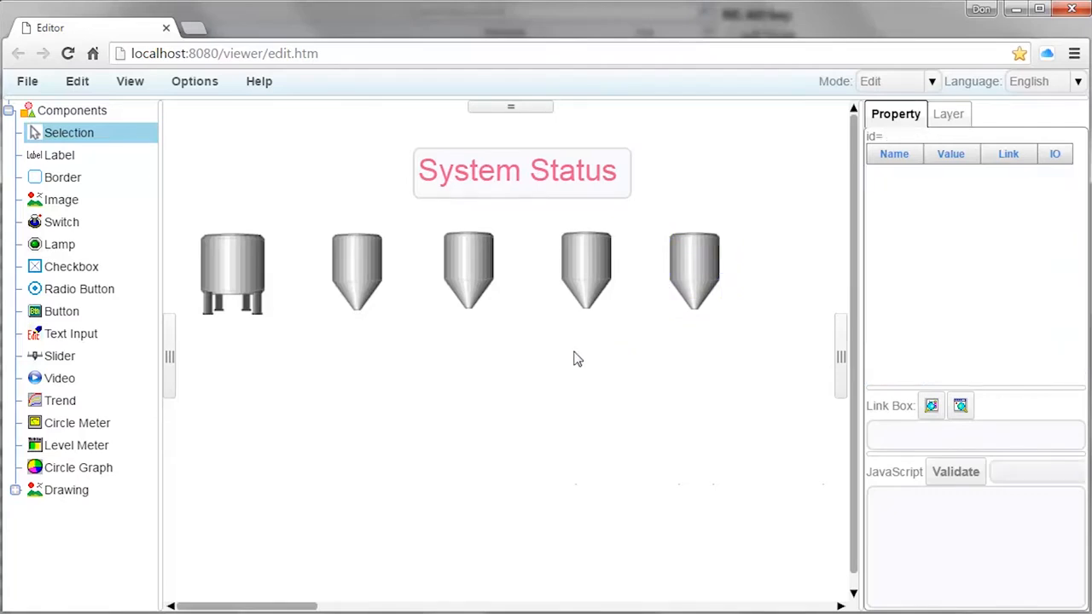
- Set the legged tank's y-coordinate to 160
{"action": "left_click", "coordinate": [244, 270]}
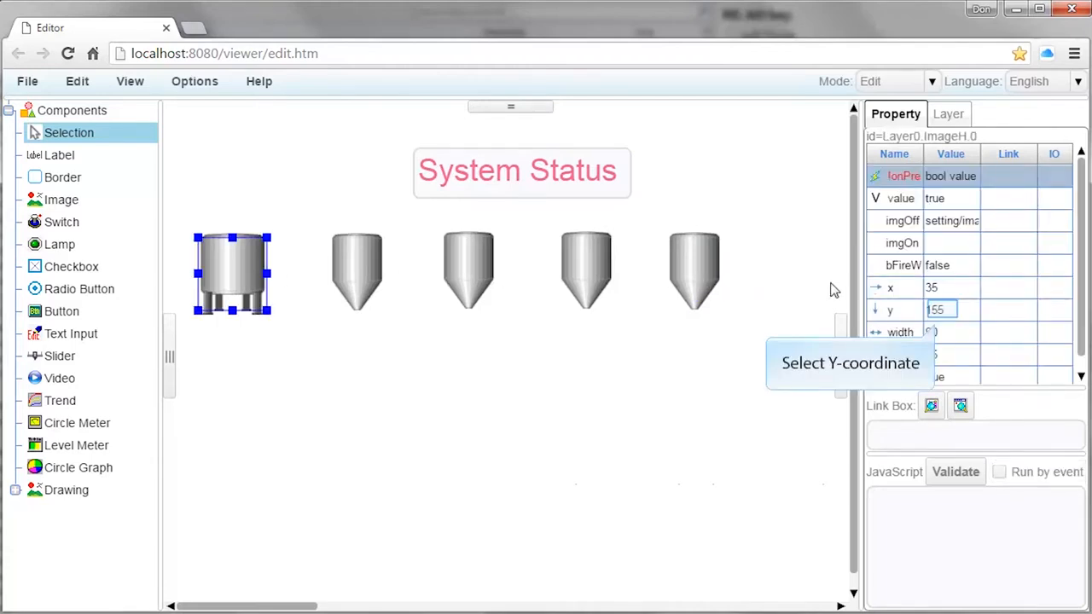
{"action": "left_click", "coordinate": [943, 312]}
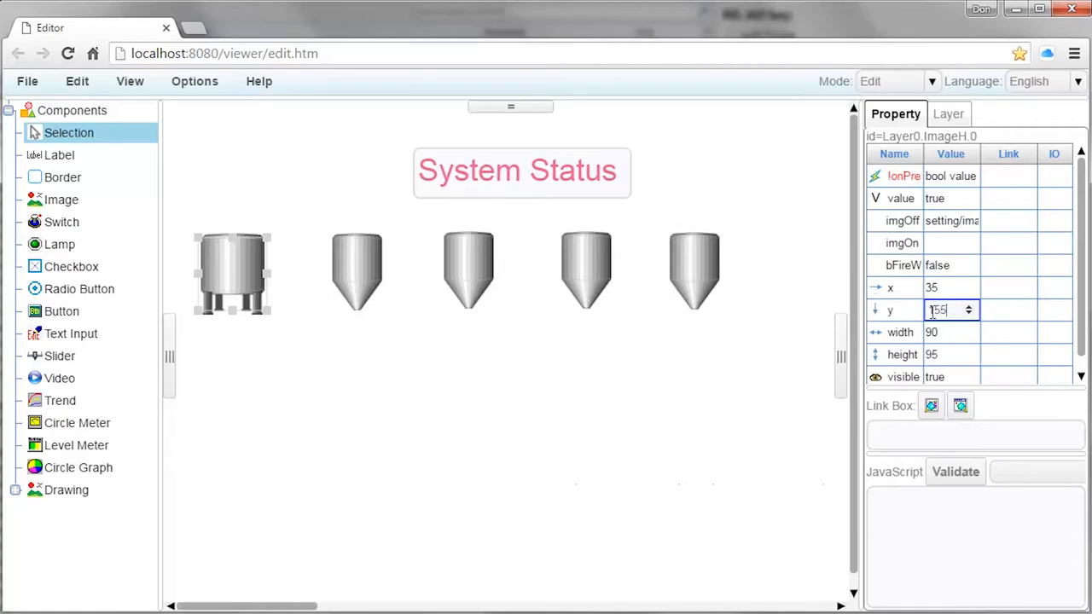
{"action": "key", "text": "BackSpace"}
{"action": "key", "text": "BackSpace"}
{"action": "type", "text": "60"}
{"action": "key", "text": "Return"}
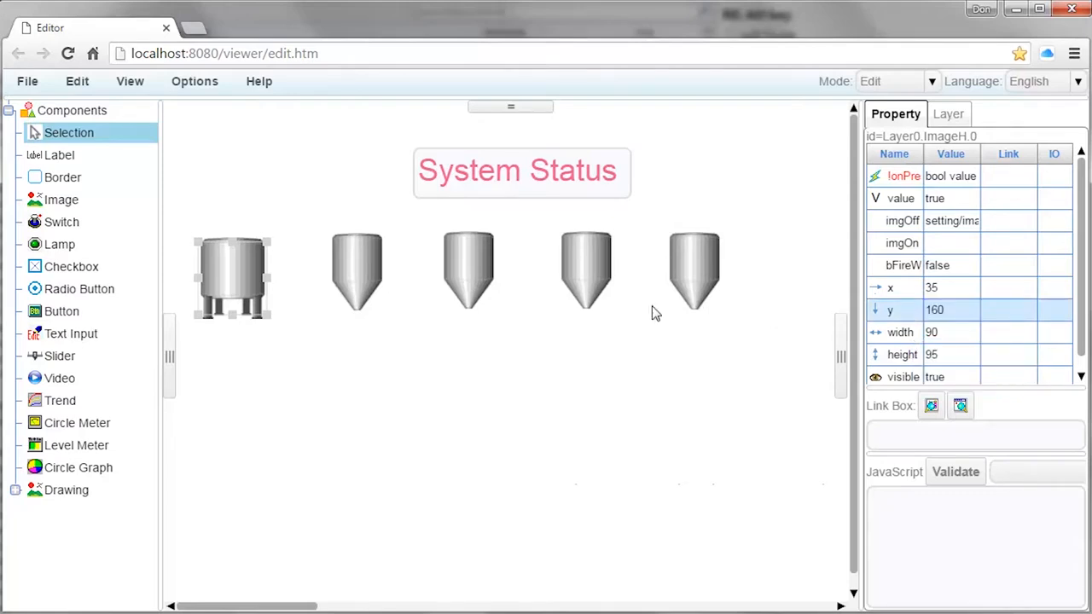
- Set the y-coordinate of the conical tank next to the legged tank to 160
{"action": "left_click", "coordinate": [358, 269]}
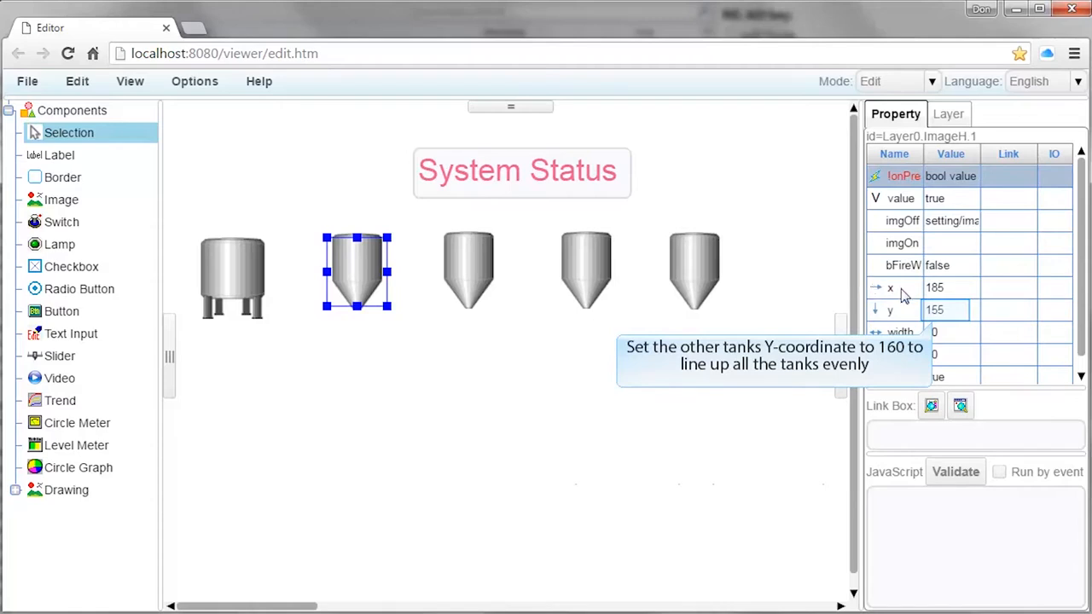
{"action": "left_click", "coordinate": [945, 312]}
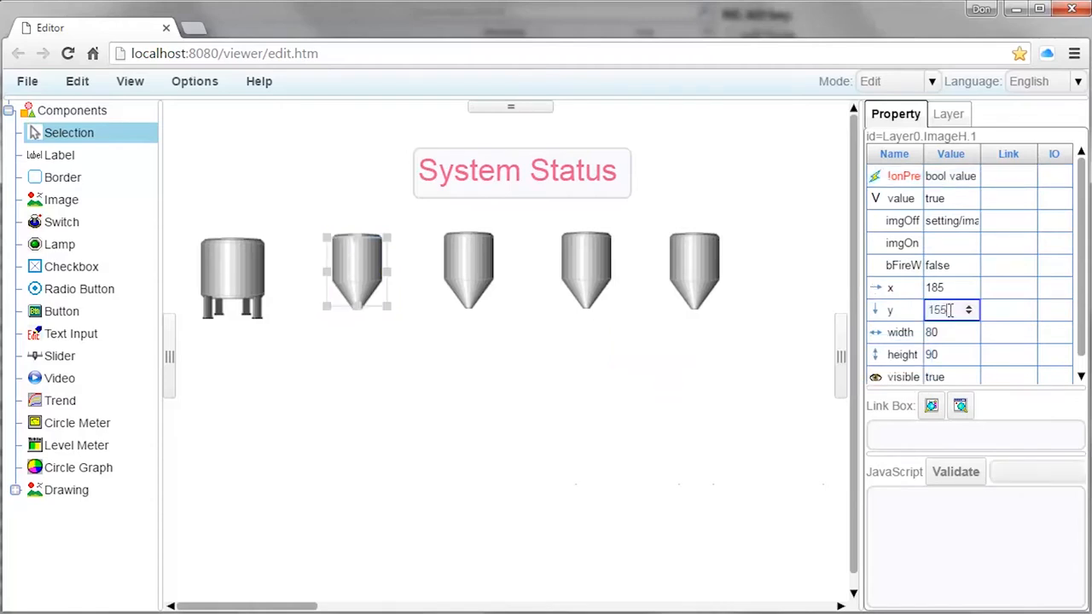
{"action": "key", "text": "BackSpace"}
{"action": "key", "text": "BackSpace"}
{"action": "type", "text": "60"}
{"action": "key", "text": "Return"}
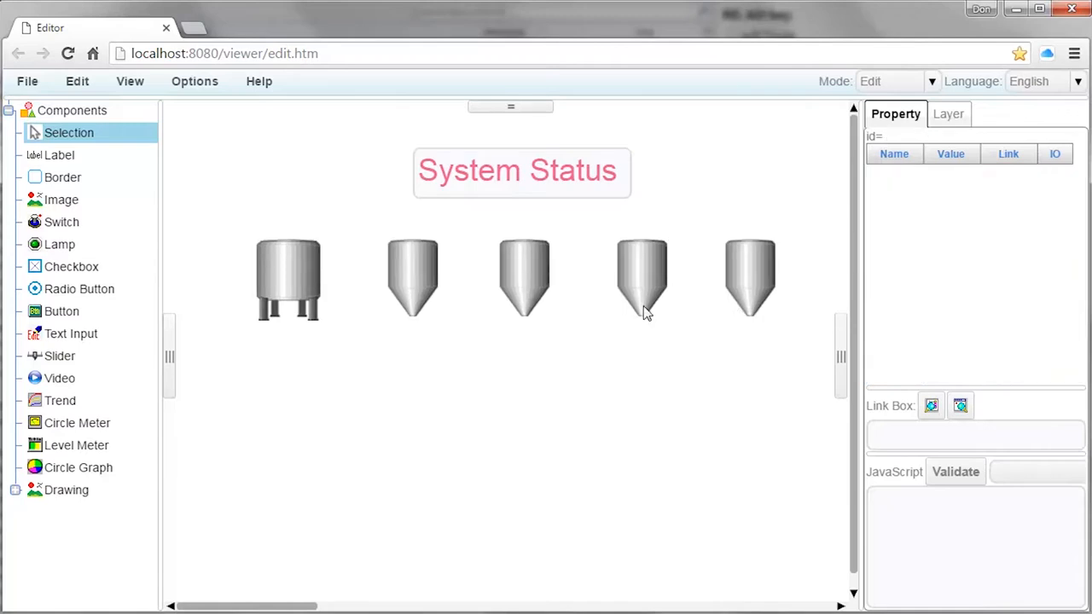
- Add an Image component showing Pipe2.png below the first two tanks and resize it to about 30 by 40
{"action": "left_click", "coordinate": [77, 199]}
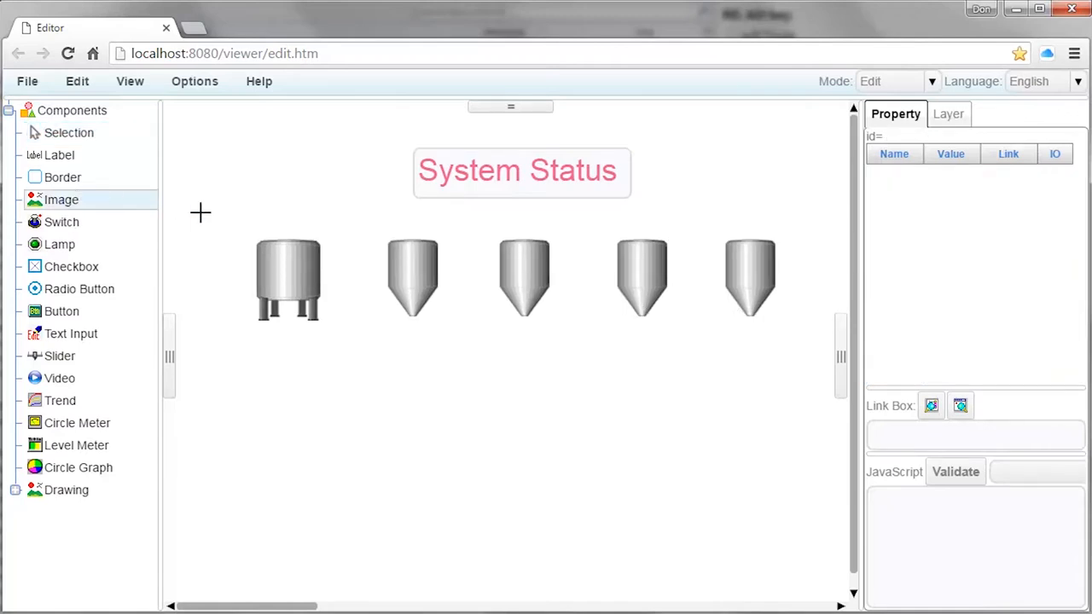
{"action": "left_click_drag", "start_coordinate": [336, 340], "coordinate": [396, 410]}
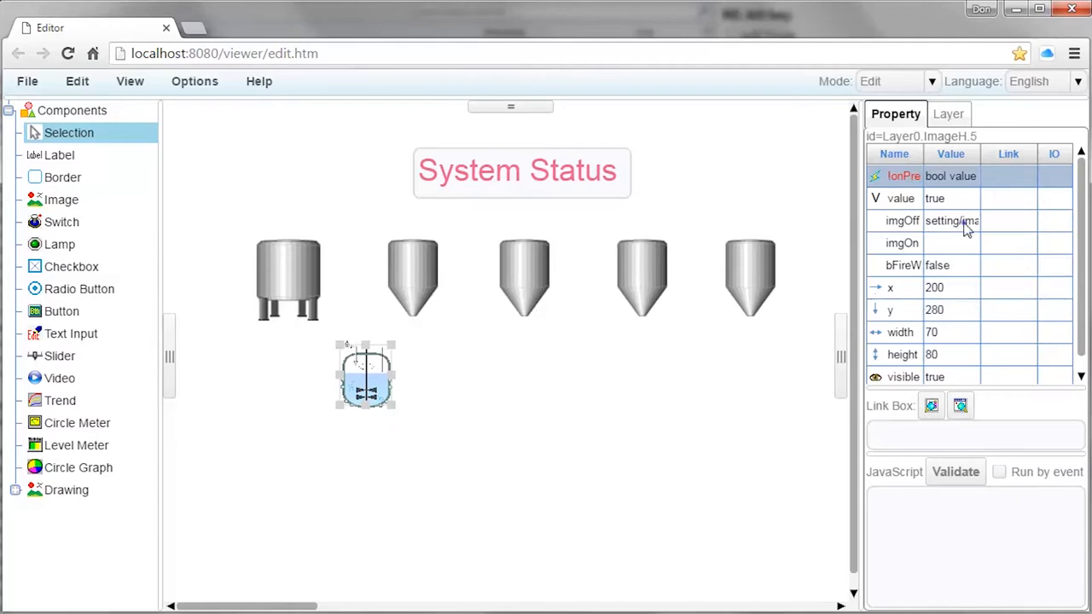
{"action": "left_click", "coordinate": [962, 222]}
{"action": "left_click", "coordinate": [842, 248]}
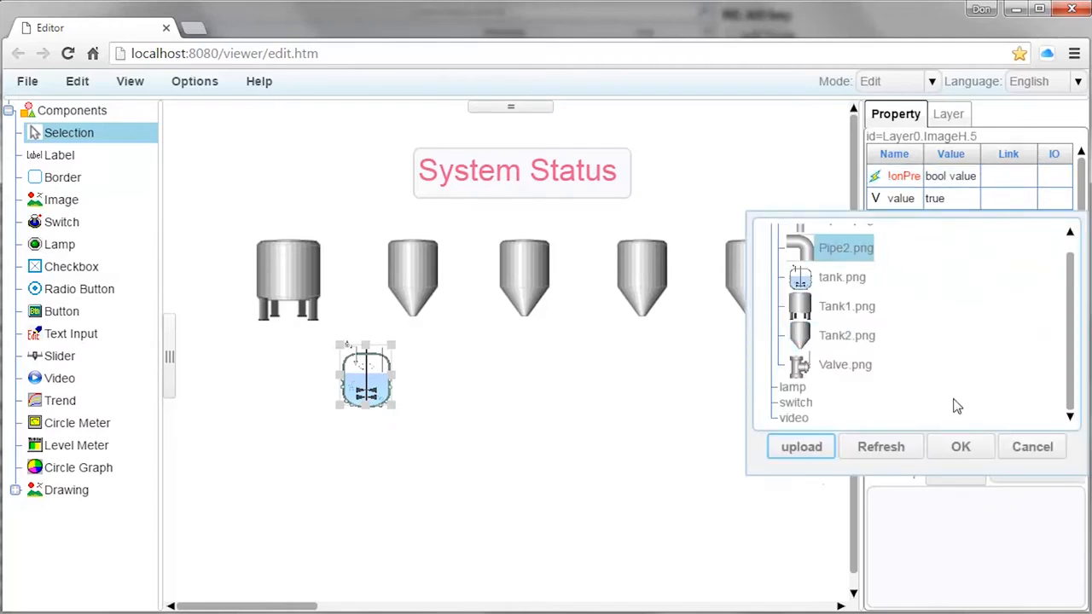
{"action": "left_click", "coordinate": [959, 447]}
{"action": "left_click_drag", "start_coordinate": [395, 407], "coordinate": [362, 372]}
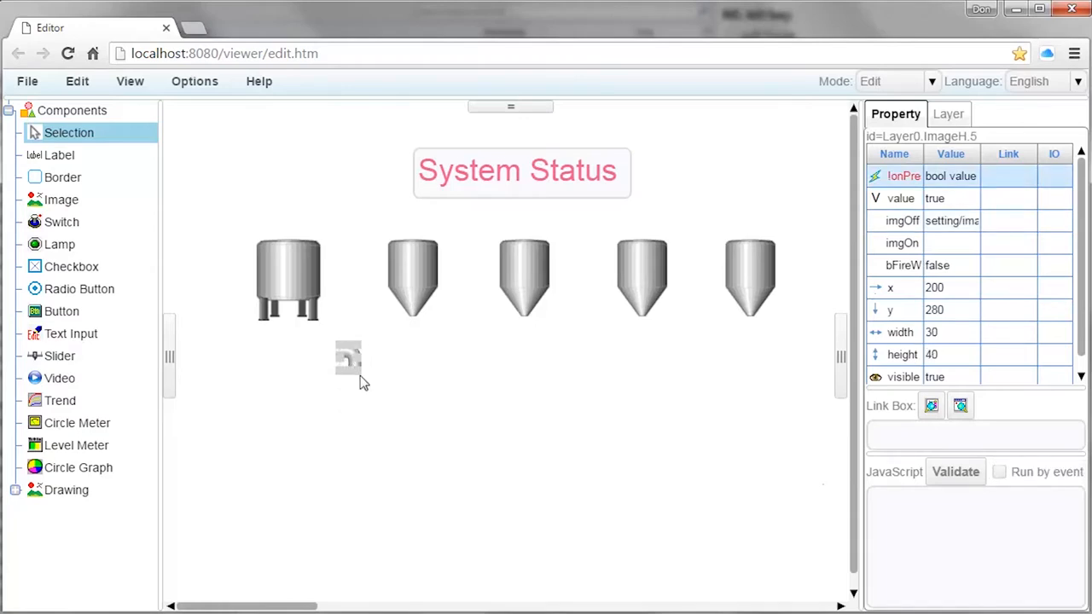
{"action": "left_click", "coordinate": [358, 413]}
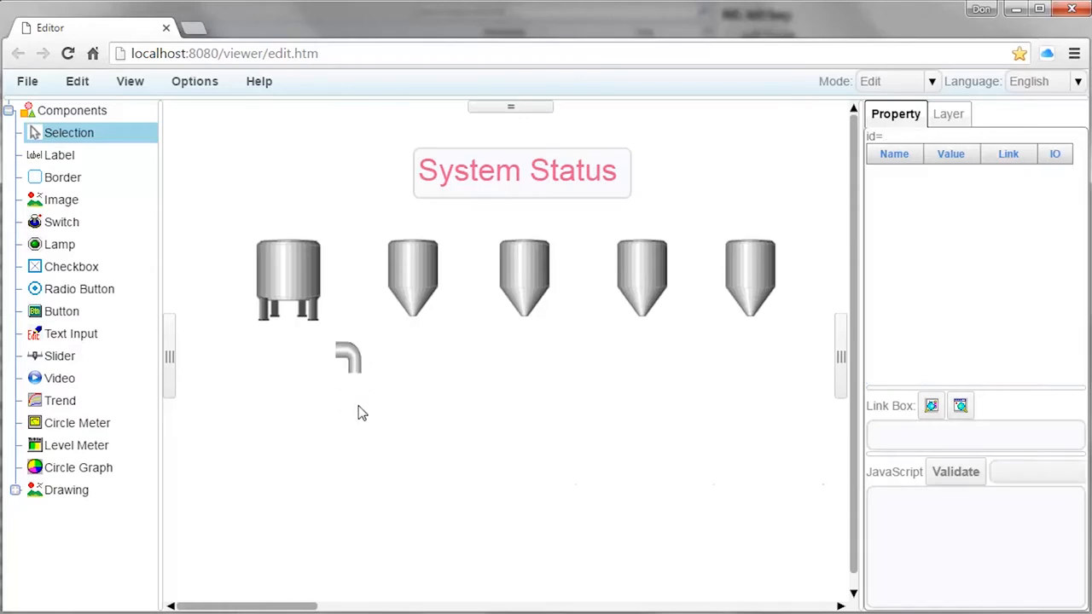
- Move the elbow pipe against the legged tank's right side at about x 180, y 196, and fine-tune its fit
{"action": "left_click", "coordinate": [348, 356]}
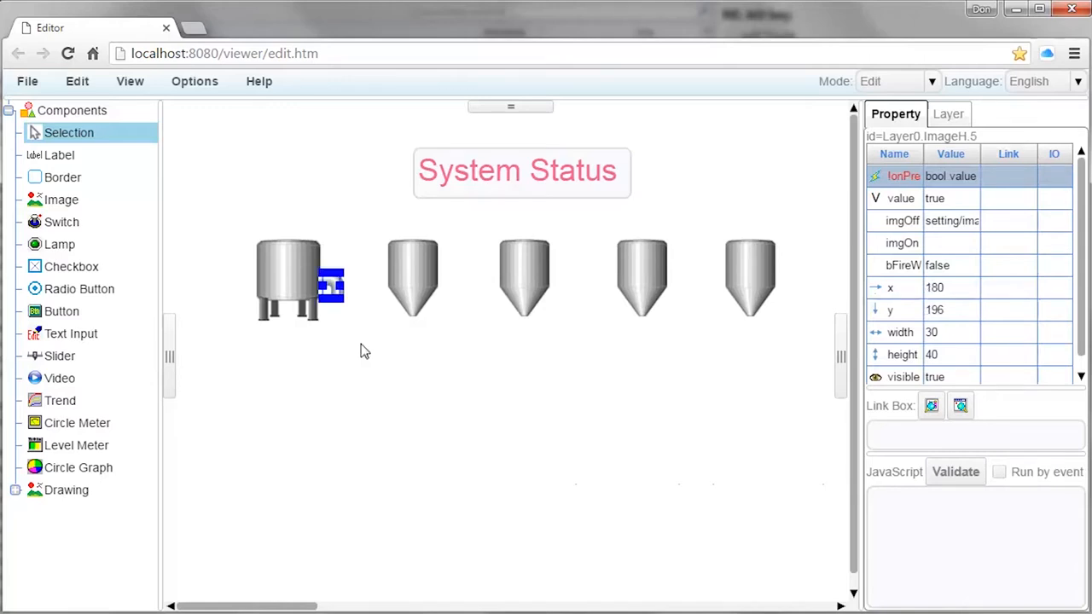
{"action": "left_click", "coordinate": [364, 342]}
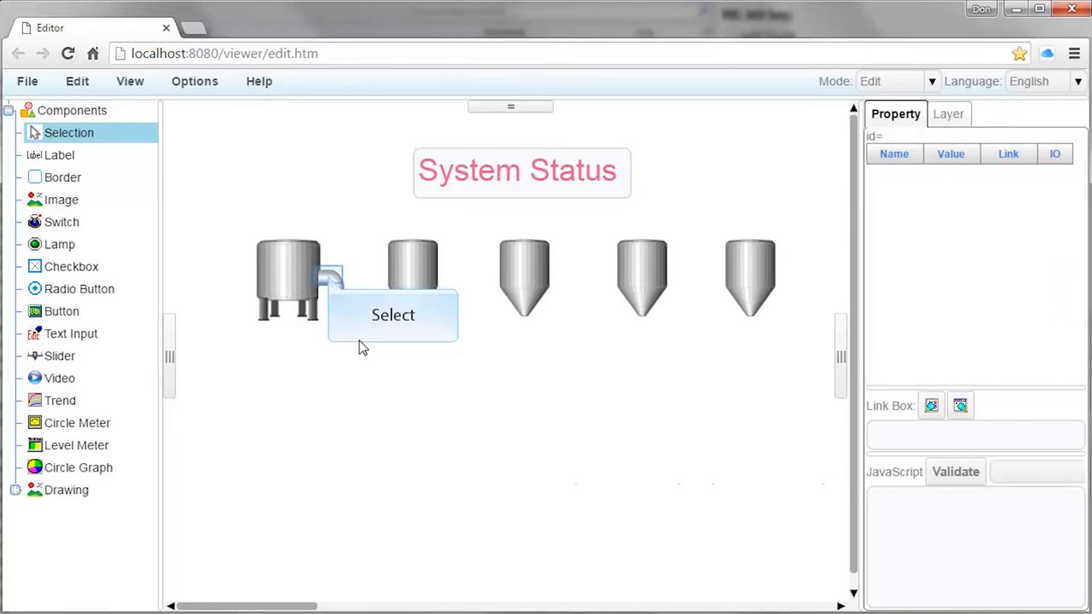
{"action": "left_click", "coordinate": [329, 281]}
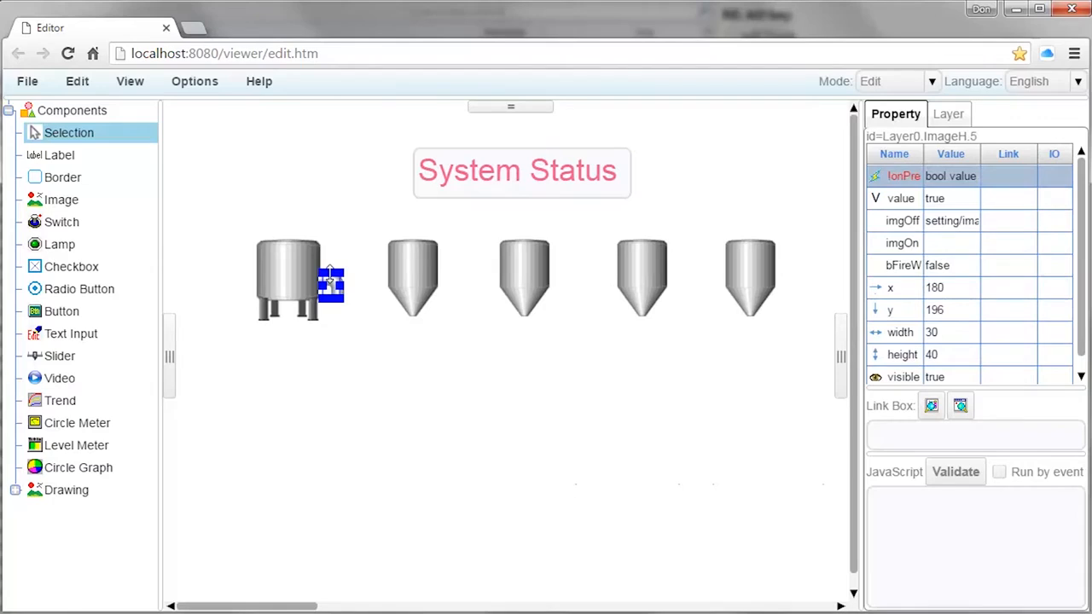
{"action": "left_click_drag", "start_coordinate": [337, 295], "coordinate": [339, 302]}
{"action": "left_click", "coordinate": [239, 363]}
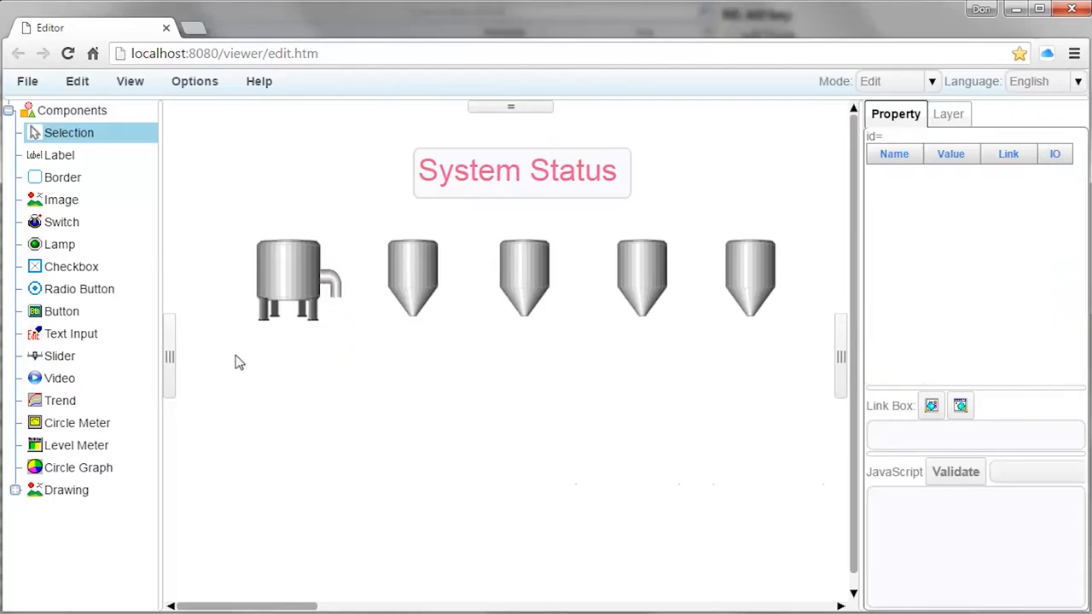
- Add an Image component showing Pipe1.png, size it to about 40 by 105, and place it below the elbow pipe at about x 180, y 226
{"action": "left_click", "coordinate": [68, 204]}
{"action": "mouse_move", "coordinate": [348, 347]}
{"action": "left_mouse_down"}
{"action": "mouse_move", "coordinate": [390, 478]}
{"action": "mouse_move", "coordinate": [417, 455]}
{"action": "left_mouse_up"}
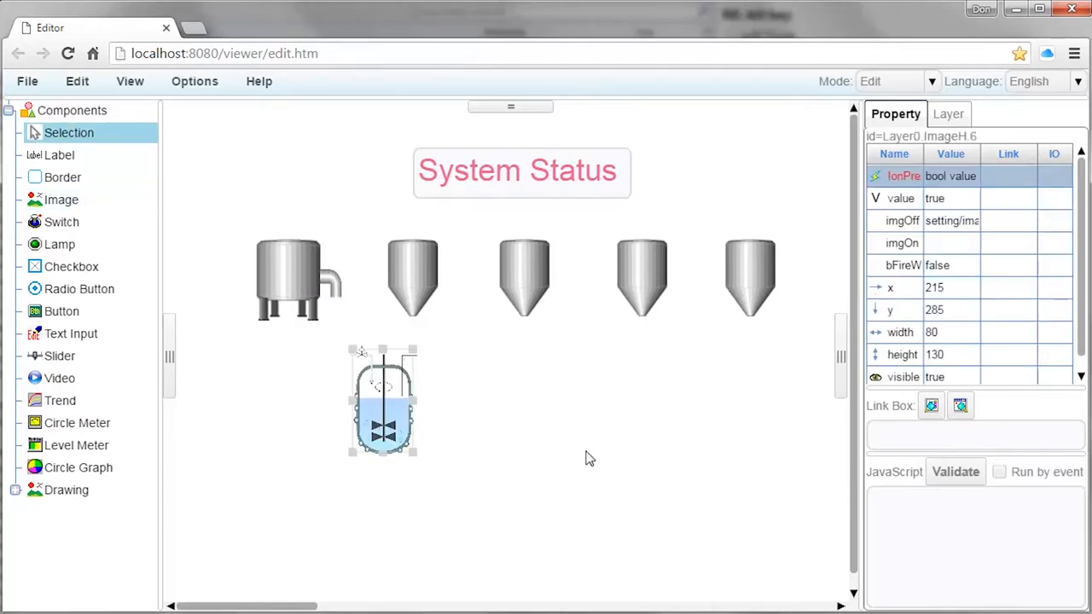
{"action": "left_click", "coordinate": [969, 221]}
{"action": "left_click_drag", "start_coordinate": [1073, 314], "coordinate": [1073, 278]}
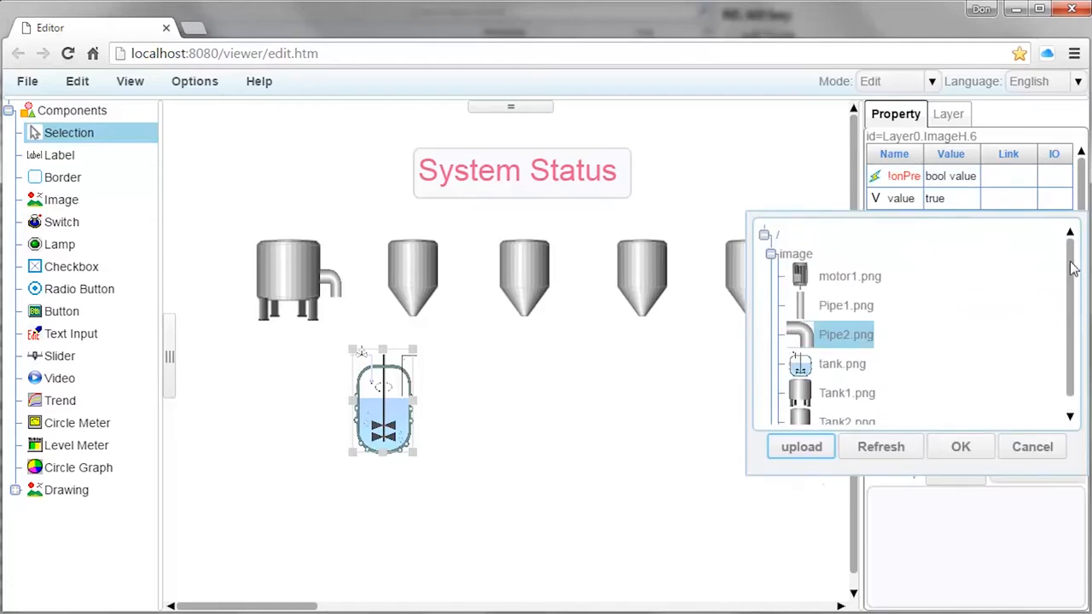
{"action": "left_click", "coordinate": [841, 309]}
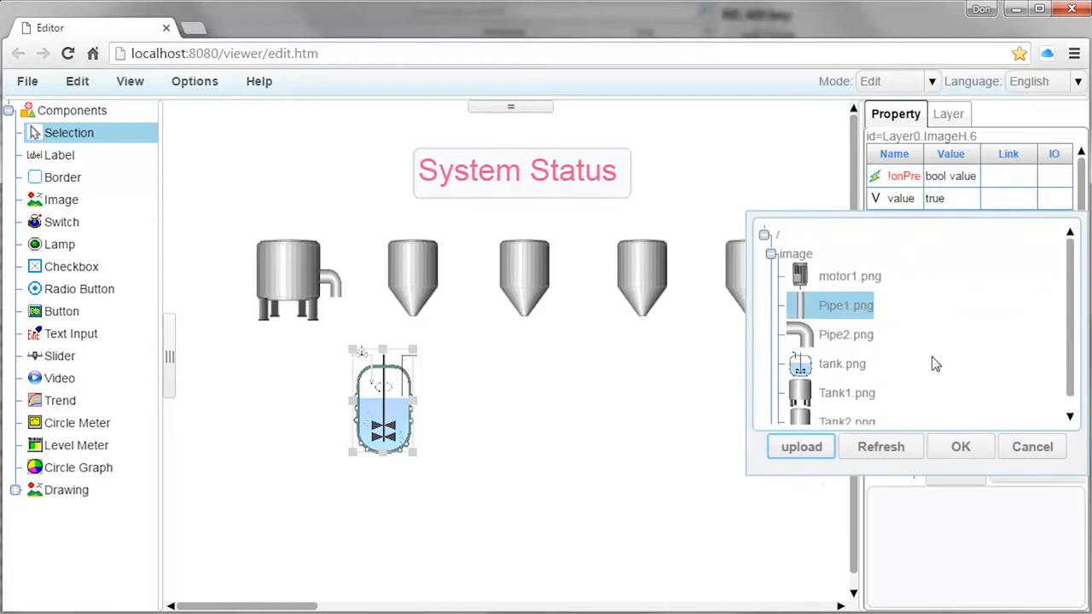
{"action": "left_click", "coordinate": [958, 446]}
{"action": "left_click_drag", "start_coordinate": [427, 452], "coordinate": [332, 355]}
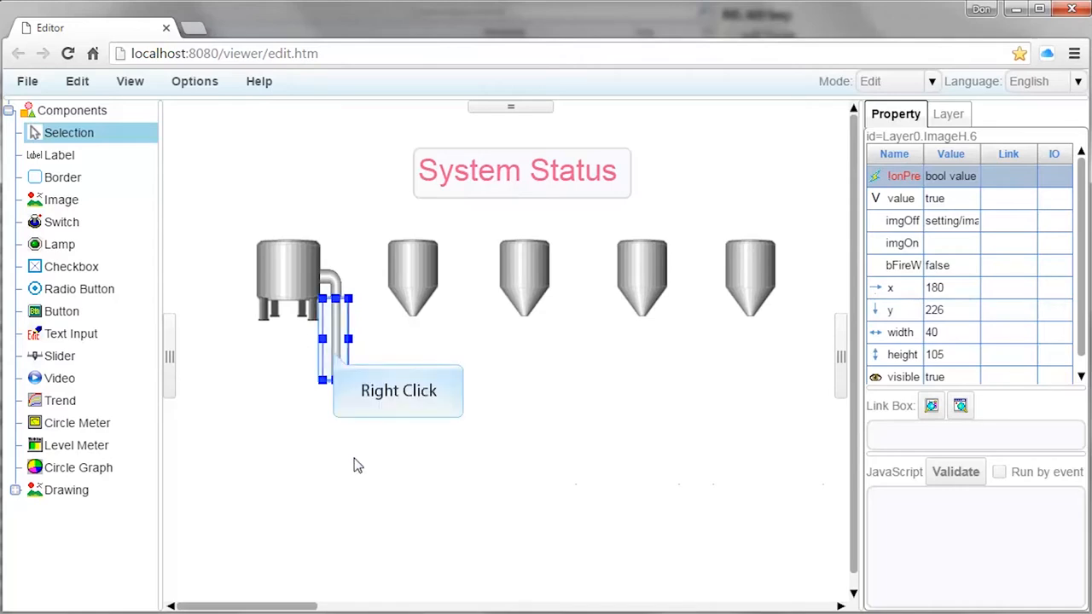
- Copy the vertical pipe and place the duplicate beneath the first conical tank at about x 269, y 246
{"action": "right_click", "coordinate": [335, 352]}
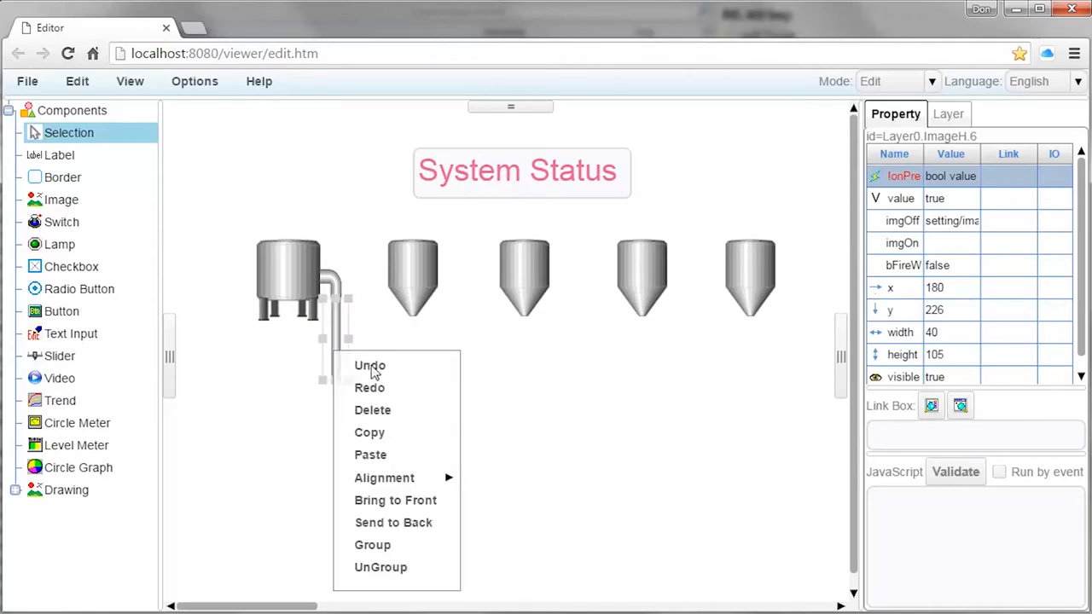
{"action": "left_click", "coordinate": [398, 436]}
{"action": "right_click", "coordinate": [419, 373]}
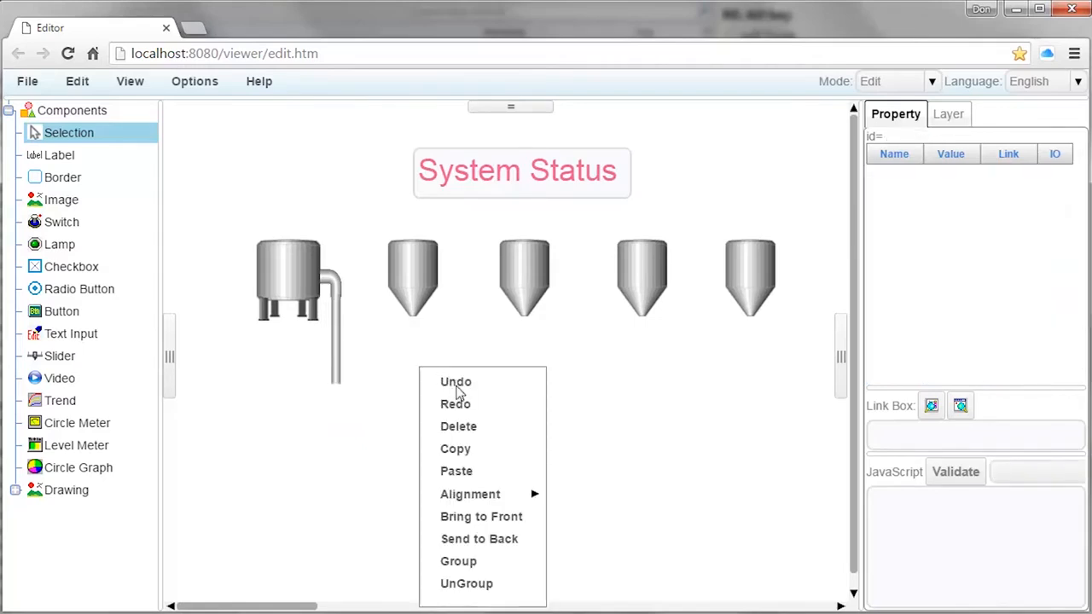
{"action": "left_click", "coordinate": [473, 470]}
{"action": "left_click_drag", "start_coordinate": [353, 354], "coordinate": [411, 355]}
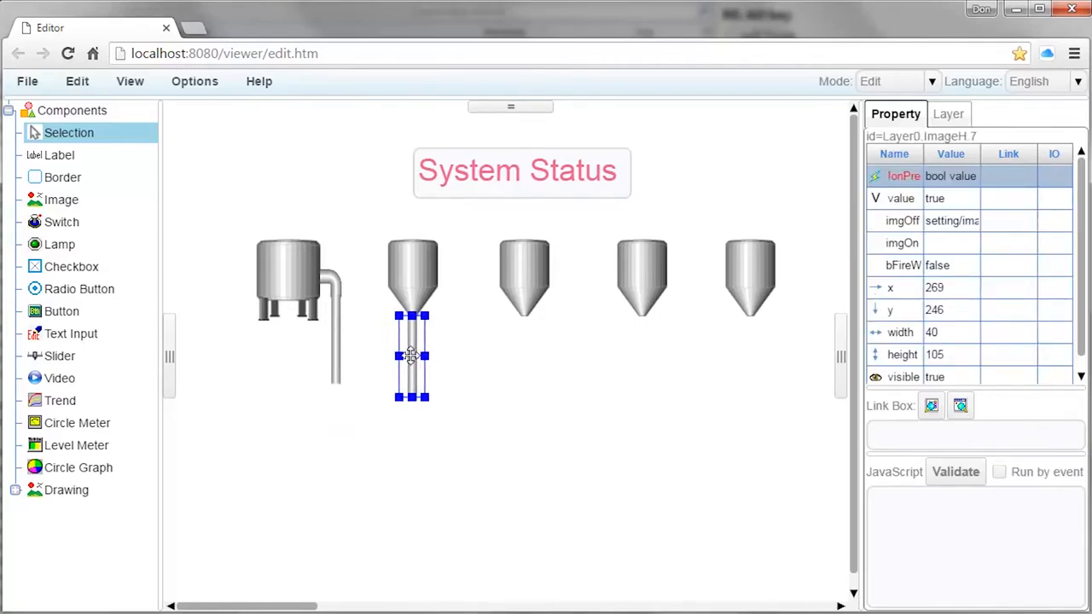
- Paste two more vertical pipes, placing one beneath the second conical tank at about x 401, y 248 and one beneath the third
{"action": "right_click", "coordinate": [493, 361]}
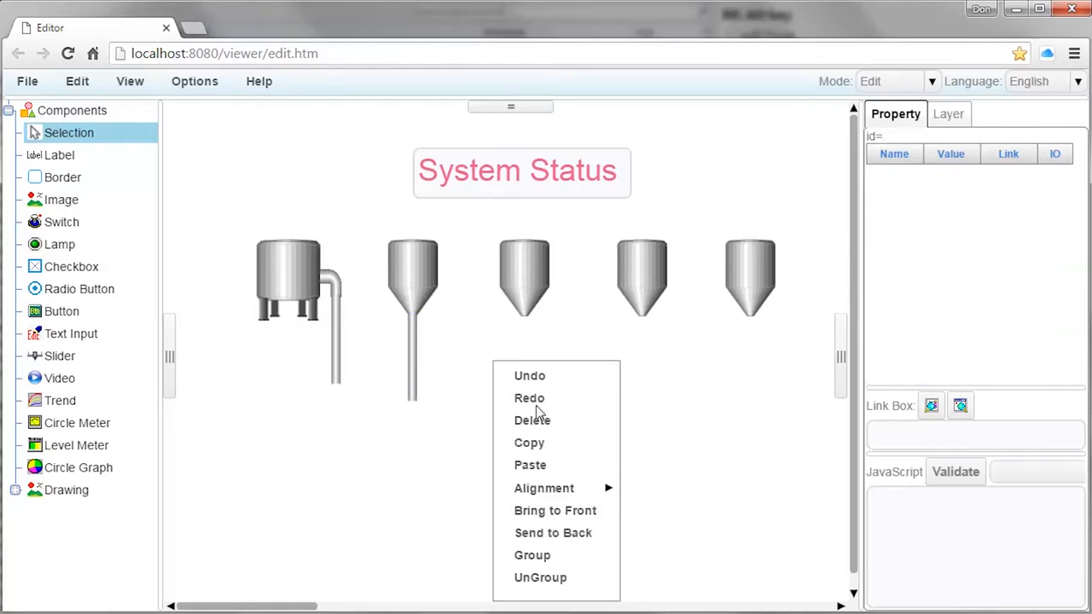
{"action": "left_click", "coordinate": [543, 465]}
{"action": "left_click_drag", "start_coordinate": [373, 356], "coordinate": [528, 341]}
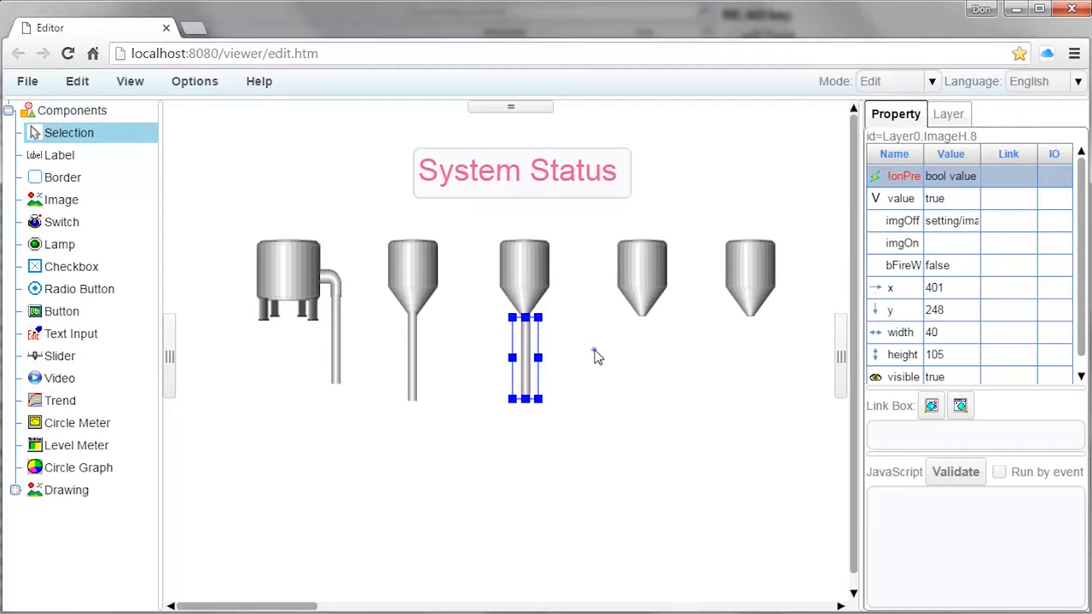
{"action": "right_click", "coordinate": [593, 351]}
{"action": "left_click", "coordinate": [641, 456]}
{"action": "left_click_drag", "start_coordinate": [388, 388], "coordinate": [644, 351]}
{"action": "left_click", "coordinate": [693, 369]}
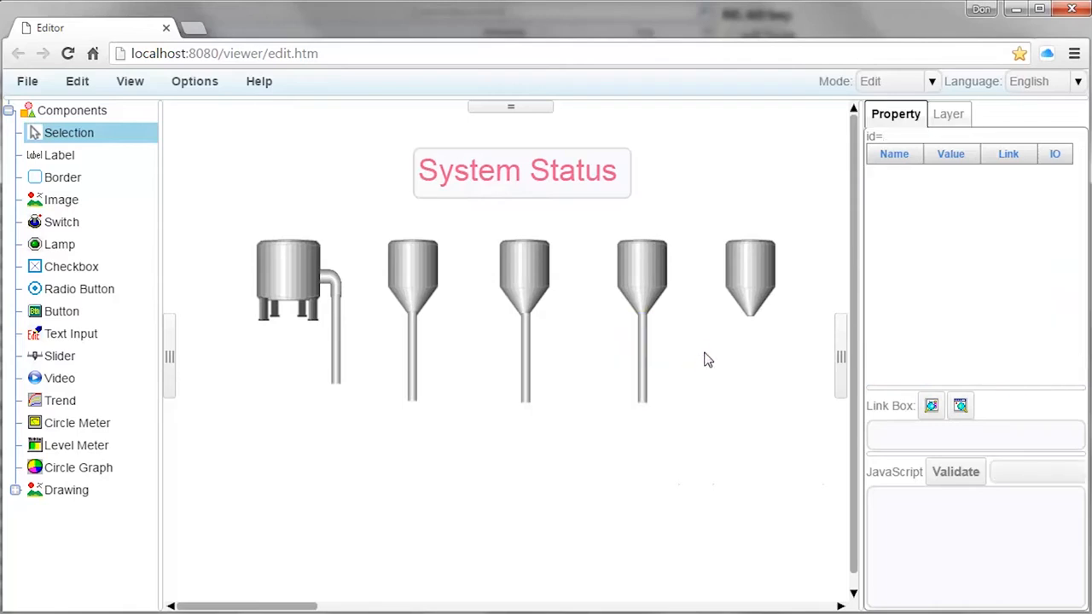
- Paste another vertical pipe and place it beneath the fourth conical tank at about x 663, y 247
{"action": "right_click", "coordinate": [705, 353]}
{"action": "left_click", "coordinate": [793, 462]}
{"action": "left_click_drag", "start_coordinate": [699, 391], "coordinate": [747, 345]}
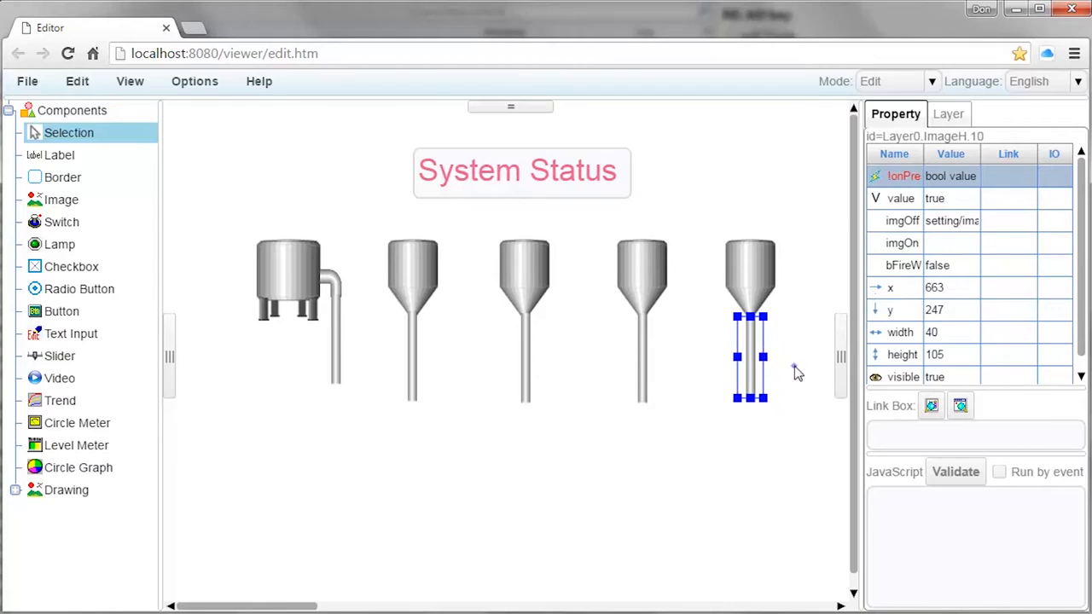
- Nudge the pipe beneath the second conical tank to x 400 to center it under the tank
{"action": "left_click", "coordinate": [602, 370]}
{"action": "left_click", "coordinate": [526, 357]}
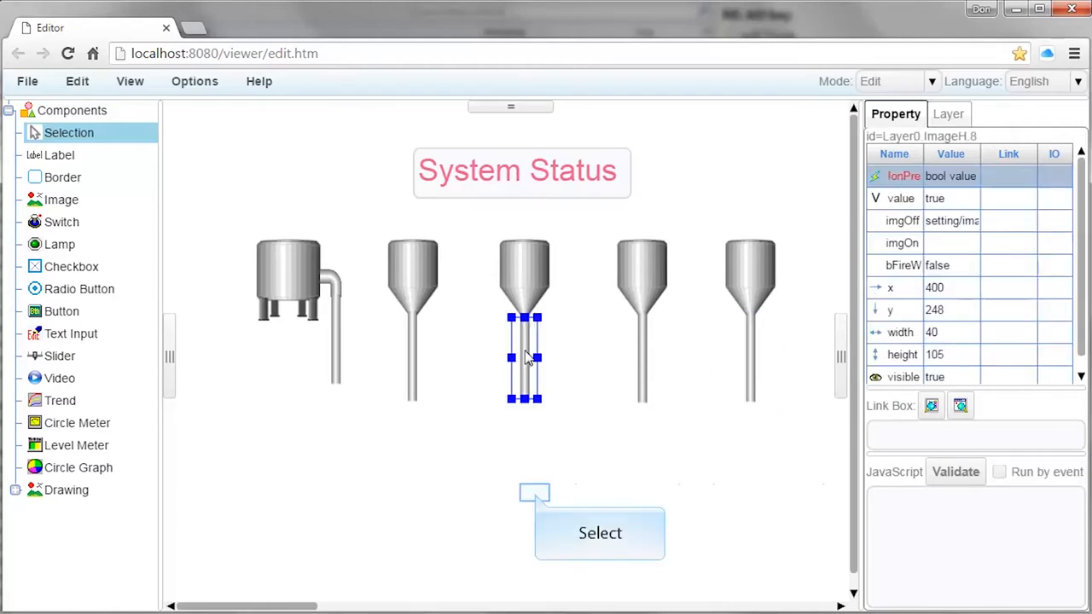
{"action": "left_click", "coordinate": [533, 499]}
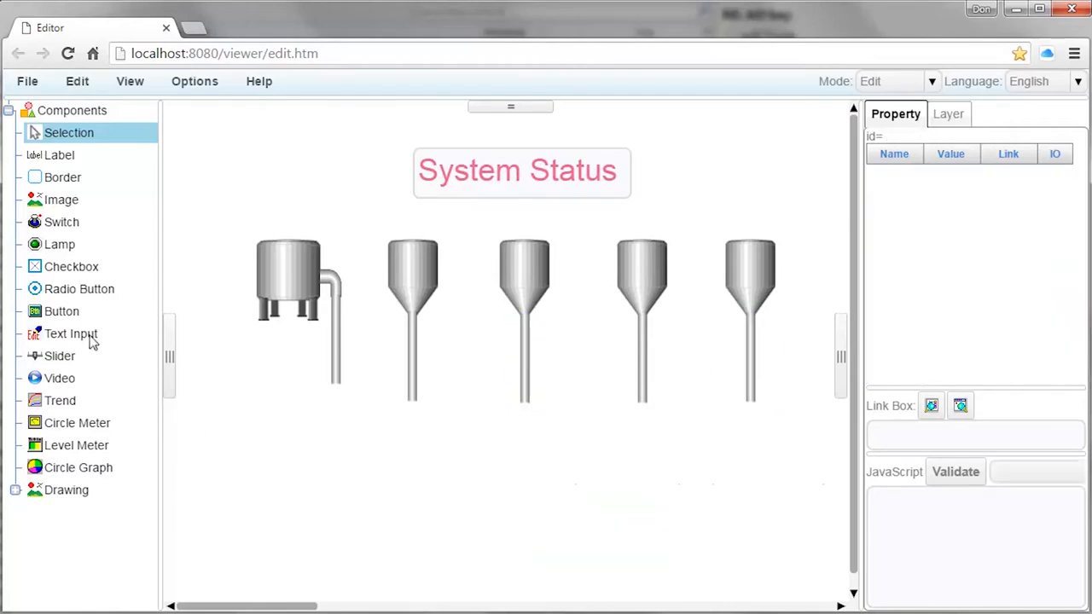
- Add a Valve.png image, resize it to about 50 by 60, and place it under the first conical tank's pipe at about x 272, y 338
{"action": "left_click", "coordinate": [60, 201]}
{"action": "left_click_drag", "start_coordinate": [302, 445], "coordinate": [368, 509]}
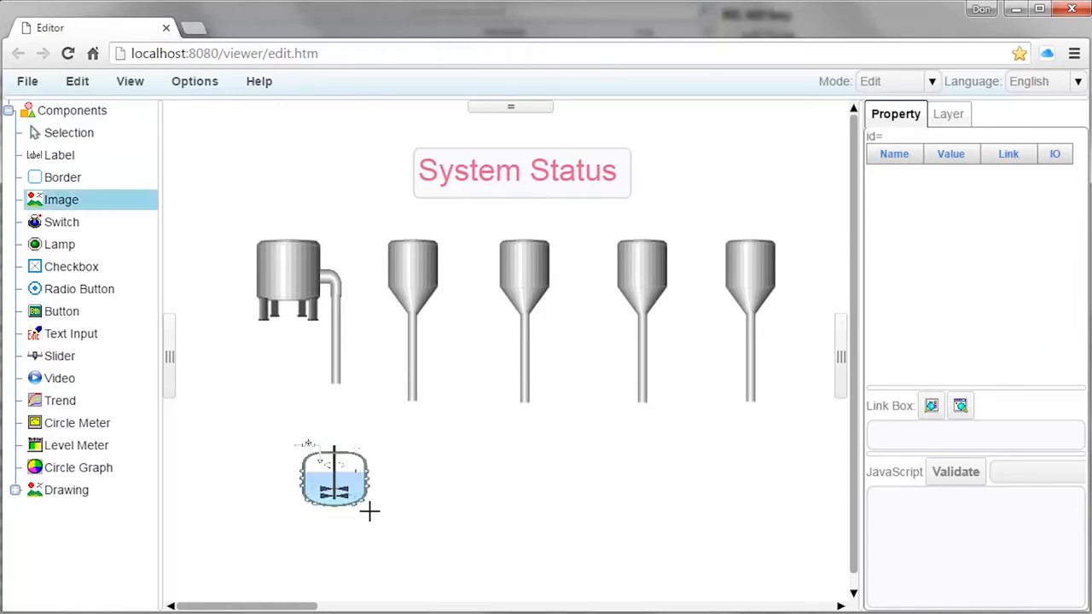
{"action": "left_click", "coordinate": [979, 224]}
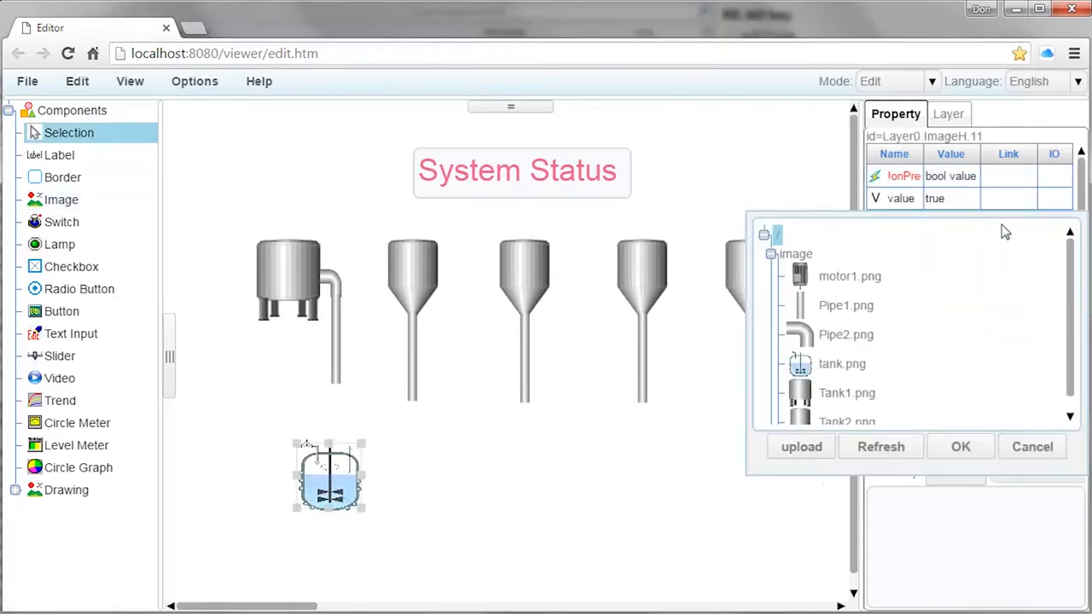
{"action": "left_click_drag", "start_coordinate": [1071, 323], "coordinate": [1073, 357]}
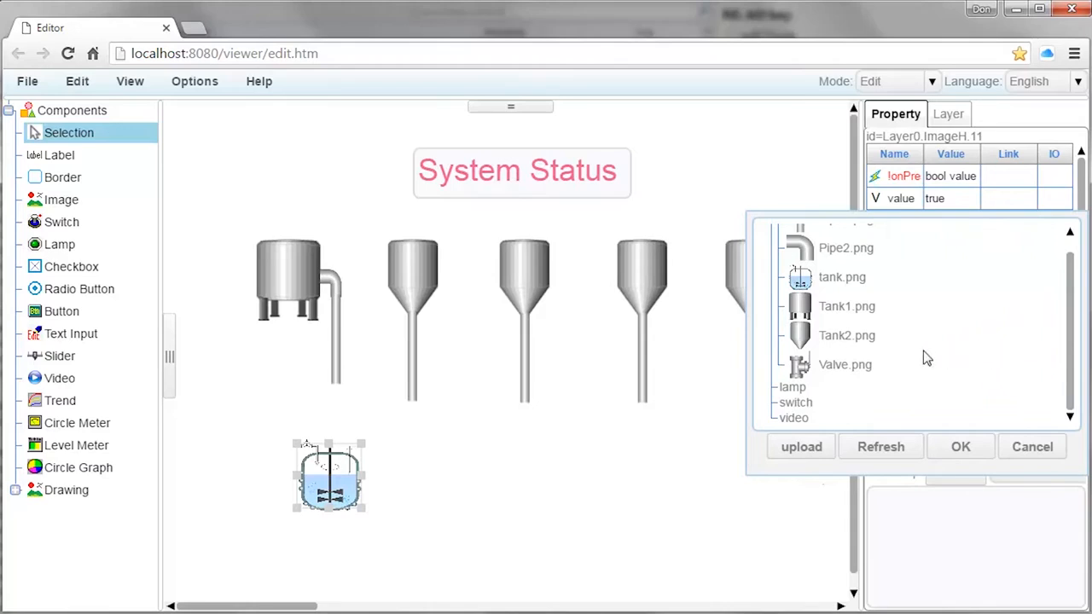
{"action": "left_click", "coordinate": [853, 366]}
{"action": "left_click", "coordinate": [961, 444]}
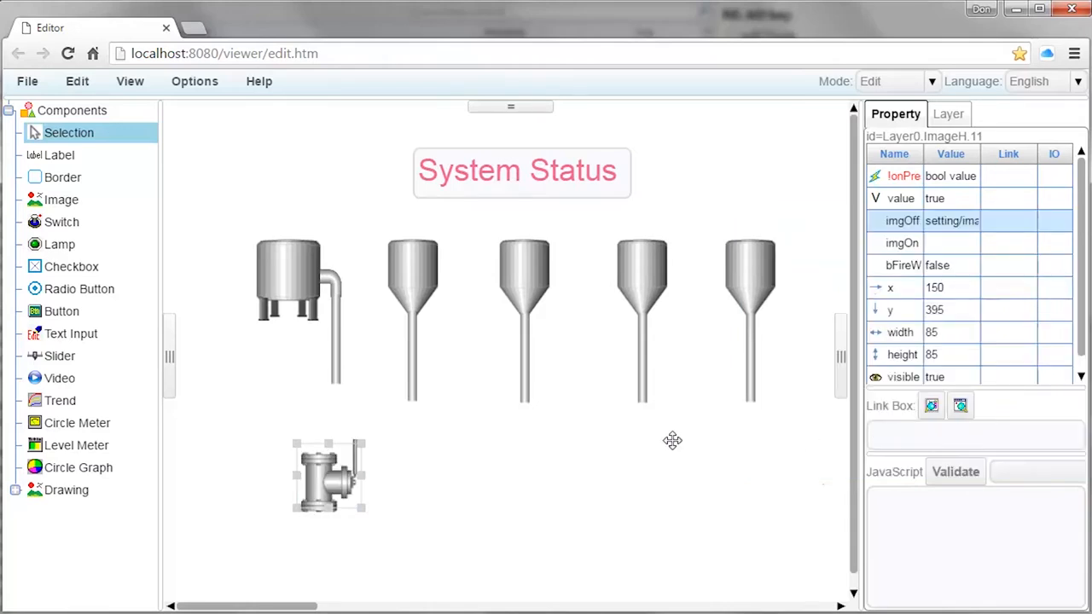
{"action": "left_click_drag", "start_coordinate": [334, 484], "coordinate": [419, 422]}
{"action": "left_click", "coordinate": [433, 509]}
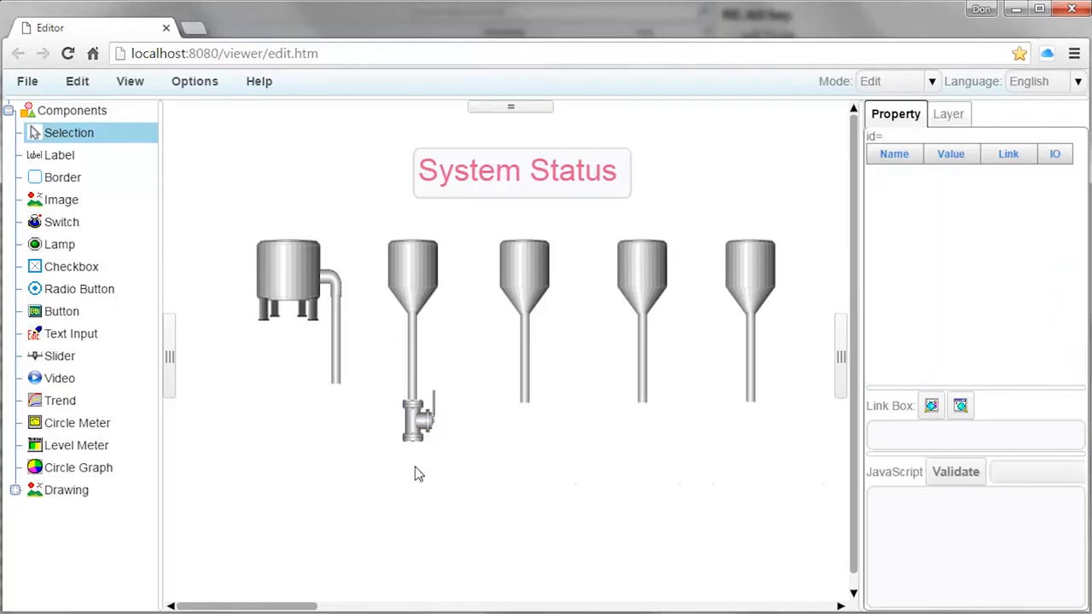
- Copy the valve and place the duplicate under the second conical tank's pipe at about x 402, y 340
{"action": "right_click", "coordinate": [412, 420]}
{"action": "left_click", "coordinate": [443, 431]}
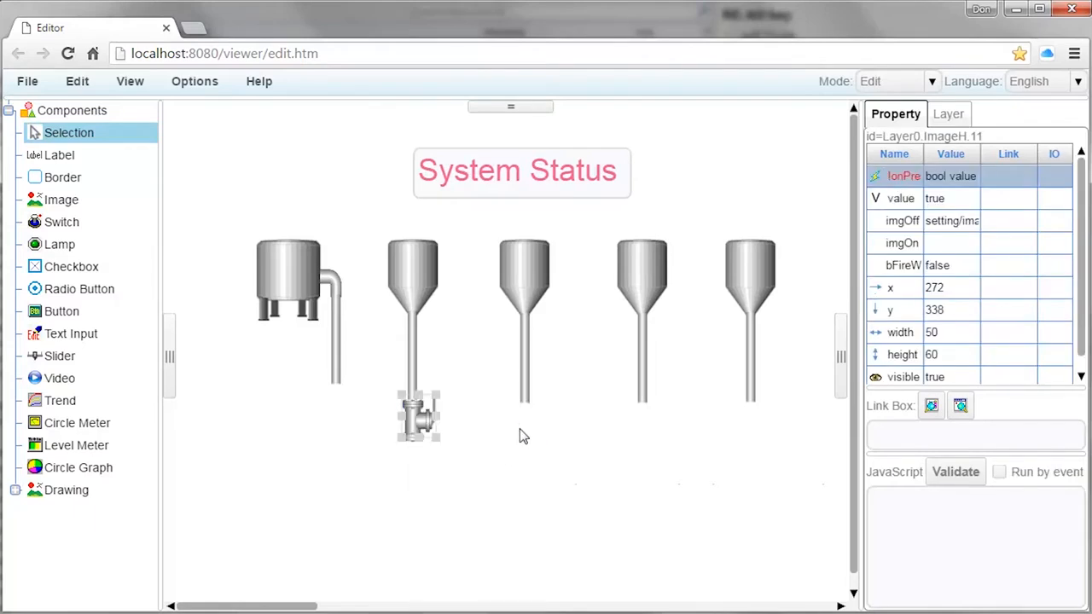
{"action": "right_click", "coordinate": [520, 427]}
{"action": "left_click", "coordinate": [568, 474]}
{"action": "left_click", "coordinate": [435, 444]}
{"action": "left_click_drag", "start_coordinate": [435, 440], "coordinate": [530, 424]}
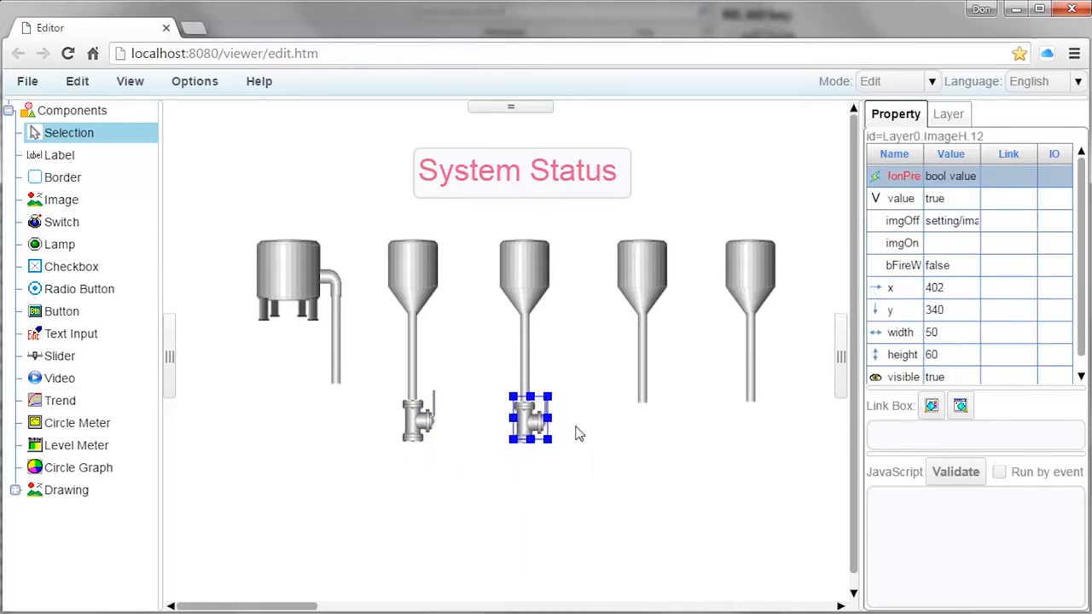
- Paste two more valves, placing one under the third conical tank's pipe and one under the fourth's at about x 665, y 342
{"action": "right_click", "coordinate": [633, 449]}
{"action": "left_click", "coordinate": [668, 474]}
{"action": "left_click_drag", "start_coordinate": [449, 445], "coordinate": [644, 416]}
{"action": "right_click", "coordinate": [727, 450]}
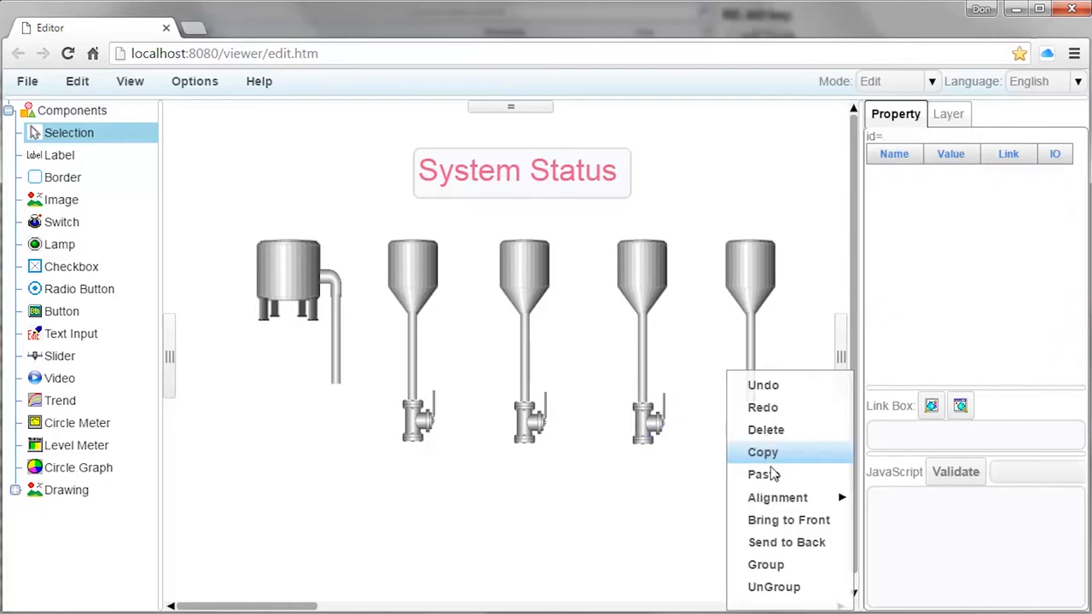
{"action": "left_click", "coordinate": [764, 472]}
{"action": "left_click_drag", "start_coordinate": [473, 467], "coordinate": [756, 418]}
{"action": "left_click_drag", "start_coordinate": [756, 418], "coordinate": [756, 419]}
- Add an Image component showing motor1.png below the legged tank at about x 140, y 345
{"action": "left_click", "coordinate": [60, 201]}
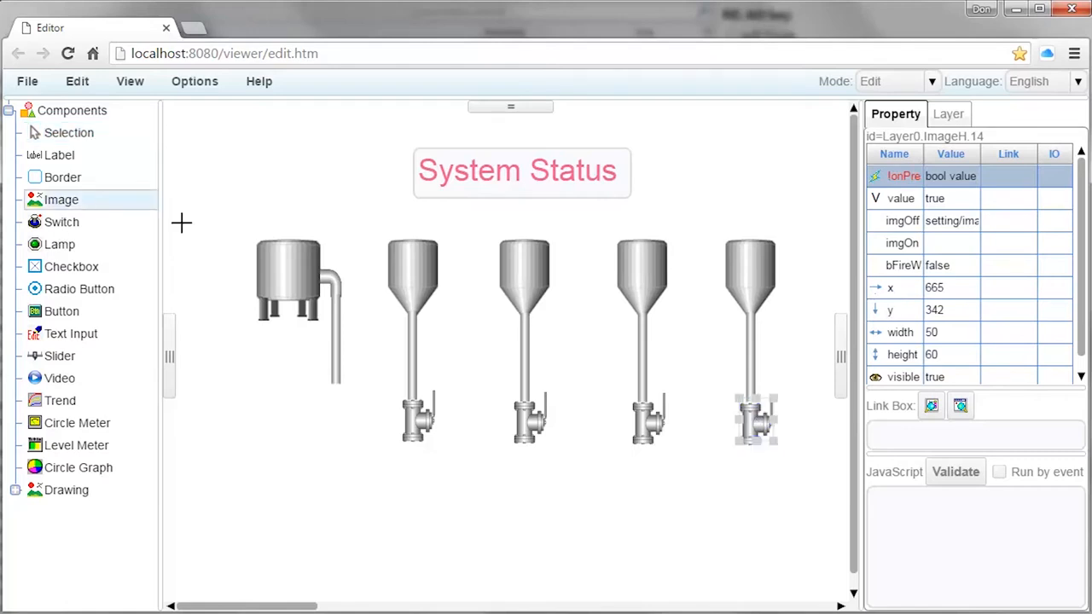
{"action": "left_click", "coordinate": [329, 439]}
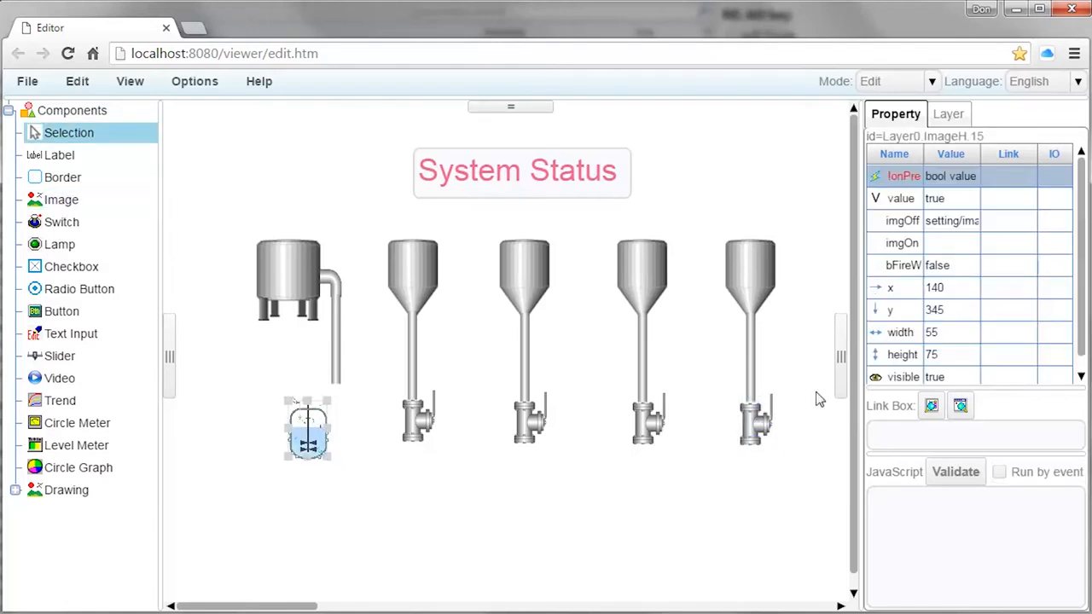
{"action": "left_click", "coordinate": [953, 223]}
{"action": "scroll", "coordinate": [1072, 388], "scroll_direction": "up", "scroll_amount": 2}
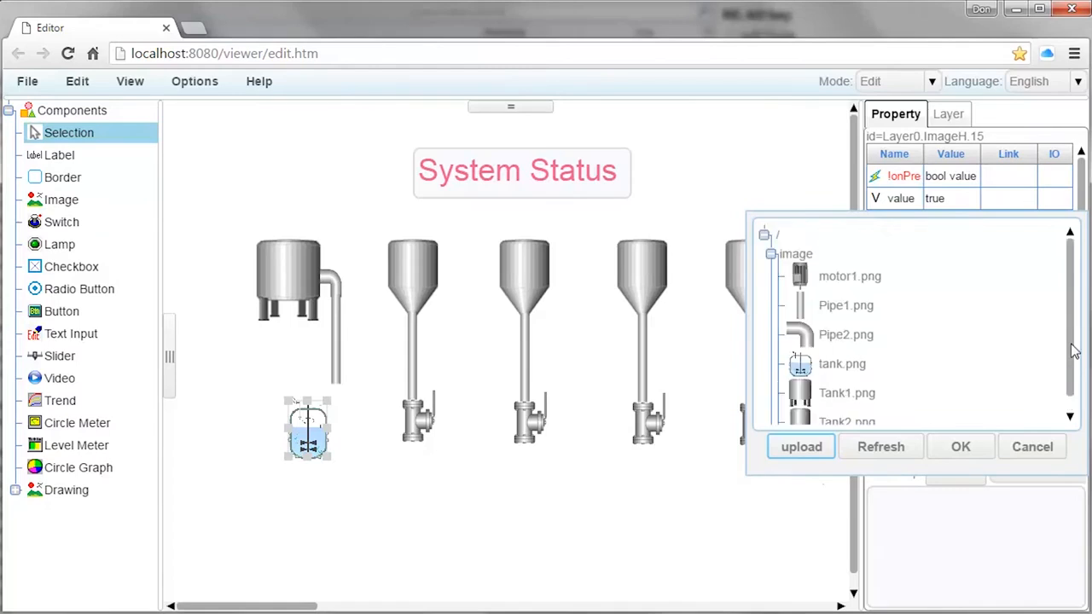
{"action": "left_click", "coordinate": [823, 280]}
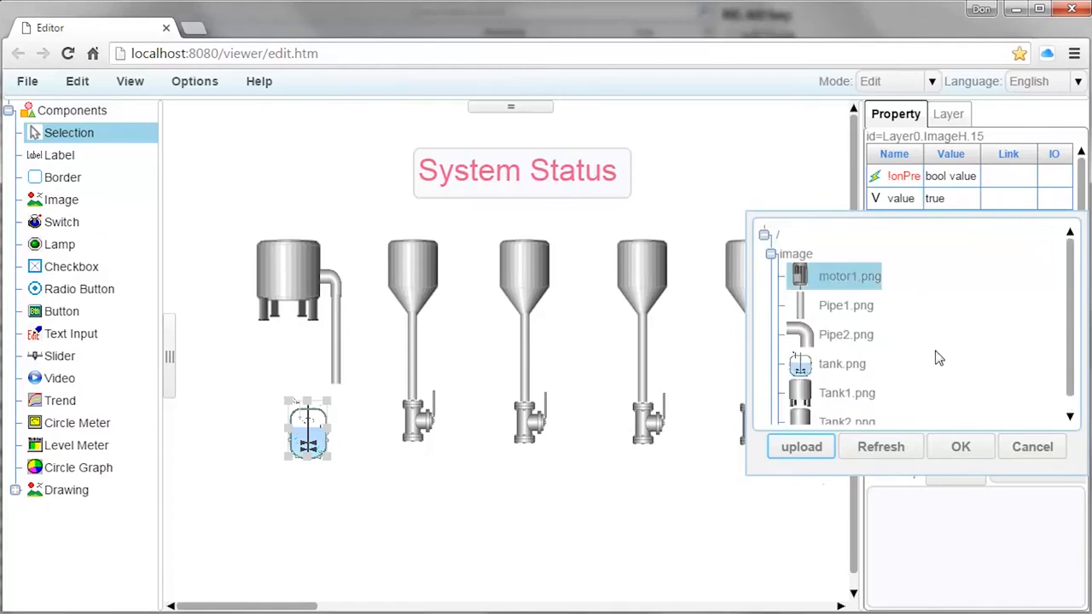
{"action": "left_click", "coordinate": [959, 447]}
- Resize the motor image to about 65 by 65 and move it under the legged tank's vertical pipe at about x 170, y 332
{"action": "left_click_drag", "start_coordinate": [336, 452], "coordinate": [334, 416]}
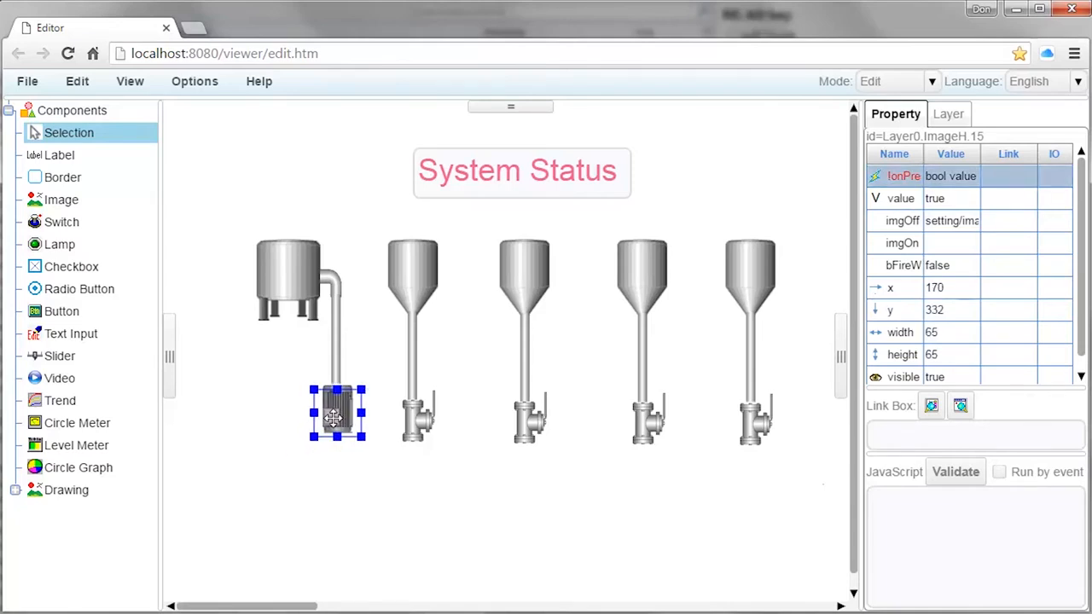
{"action": "left_click", "coordinate": [420, 511]}
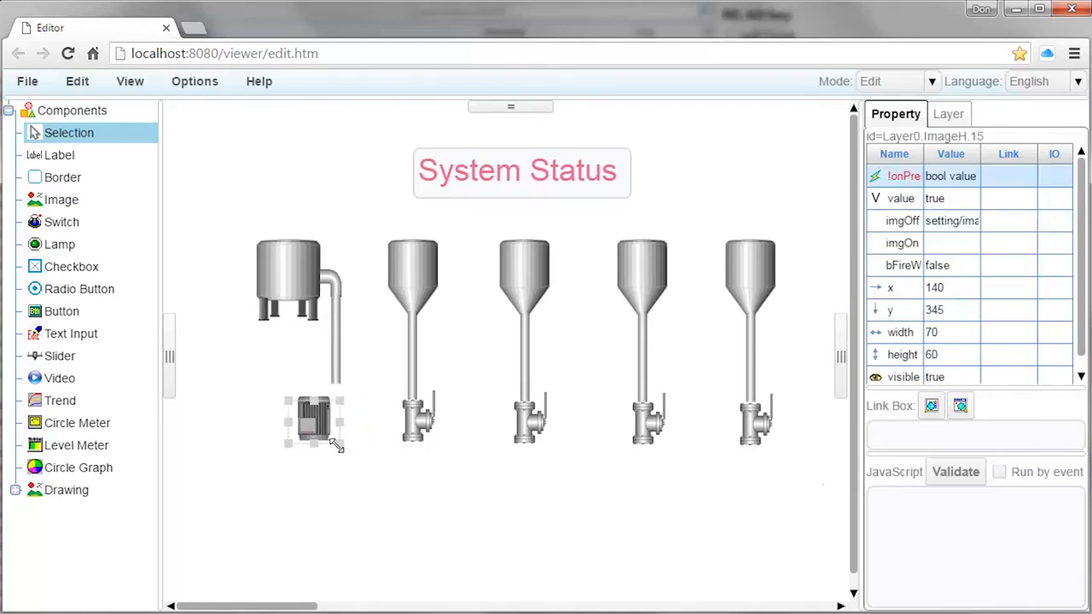
{"action": "left_click_drag", "start_coordinate": [338, 444], "coordinate": [336, 449]}
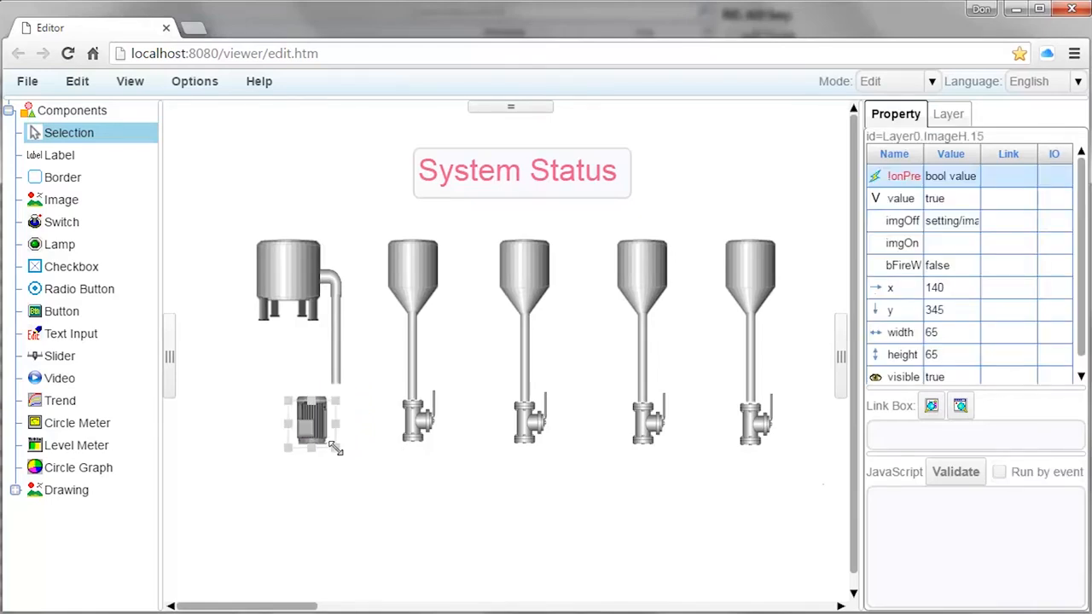
{"action": "left_click_drag", "start_coordinate": [308, 428], "coordinate": [333, 416]}
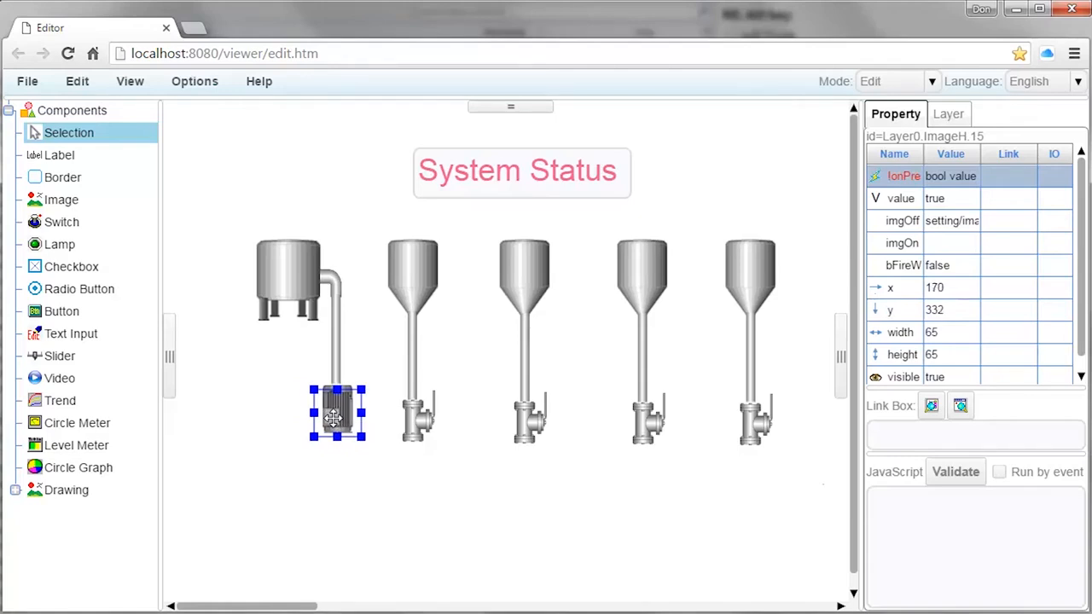
{"action": "left_click", "coordinate": [420, 516]}
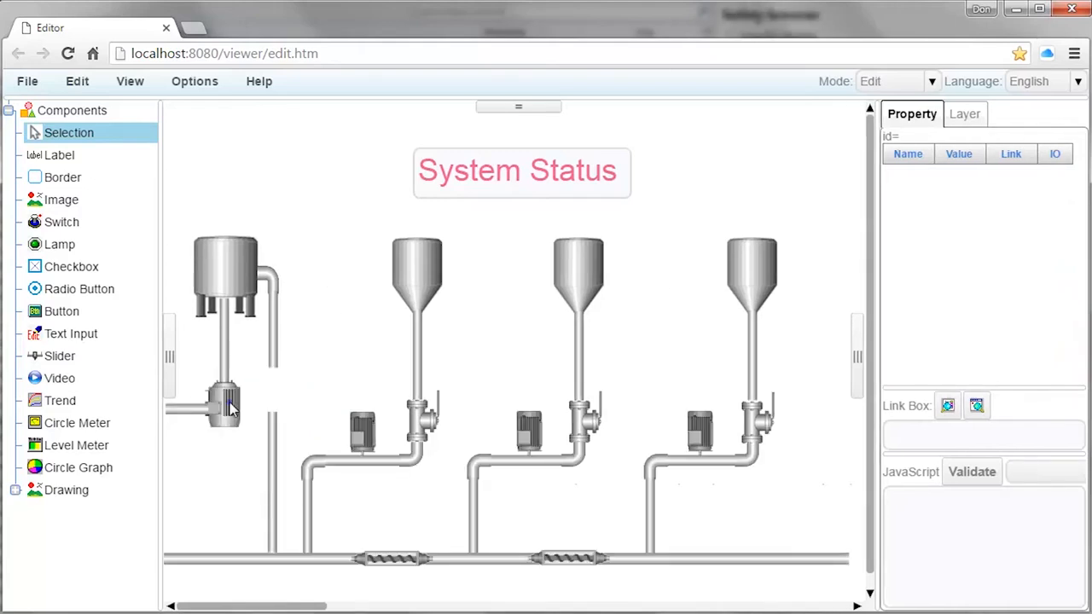
- Copy the motor beneath the legged tank and place the duplicate in the elbow pipe line's gap at about x 97, y 311
{"action": "left_click", "coordinate": [230, 409]}
{"action": "right_click", "coordinate": [231, 409]}
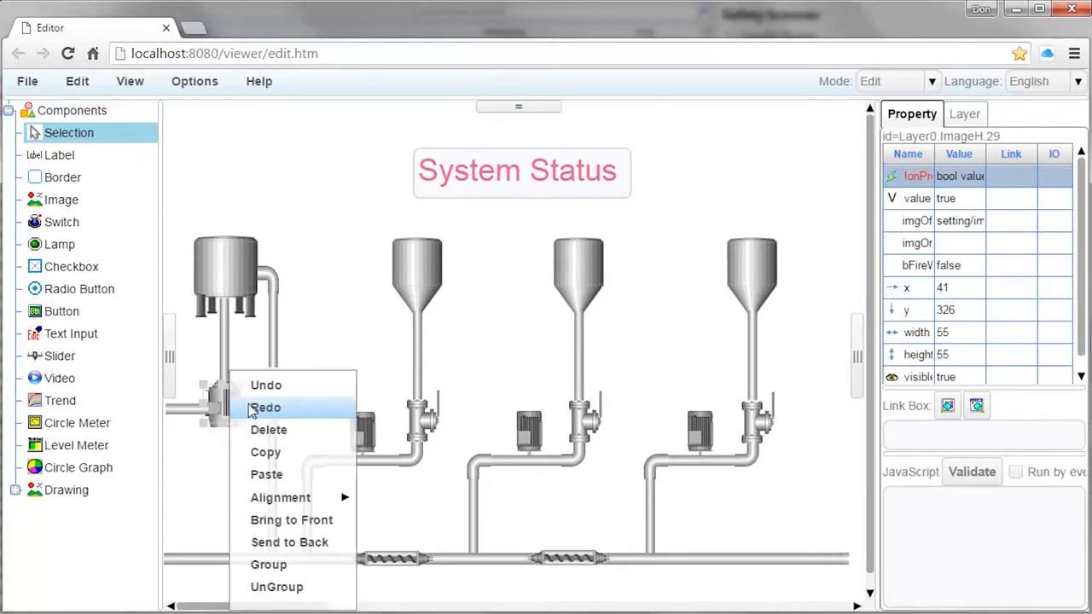
{"action": "left_click", "coordinate": [288, 452]}
{"action": "right_click", "coordinate": [297, 376]}
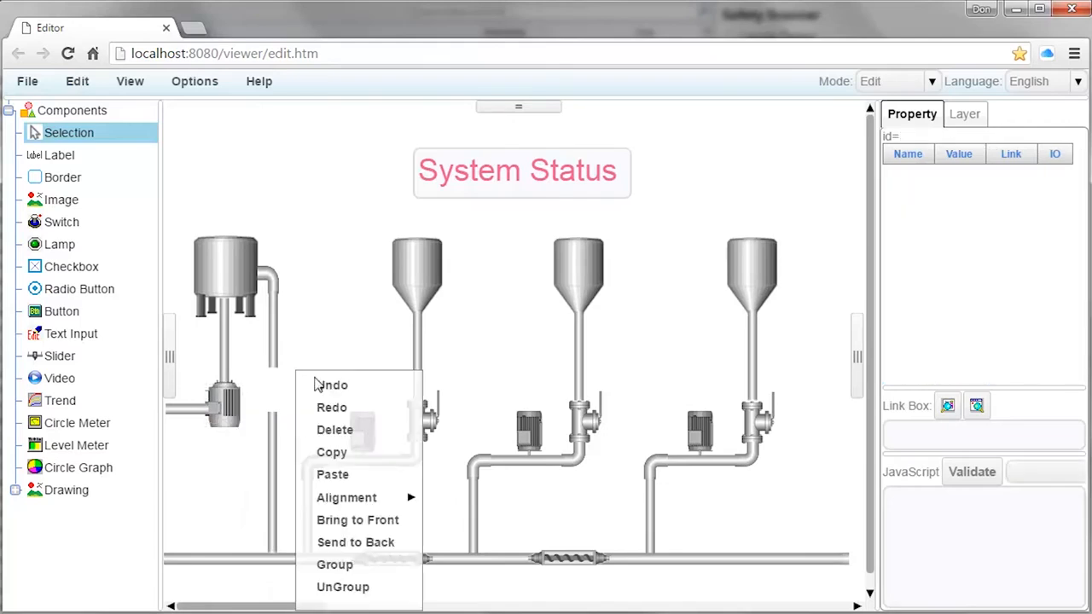
{"action": "left_click", "coordinate": [334, 474]}
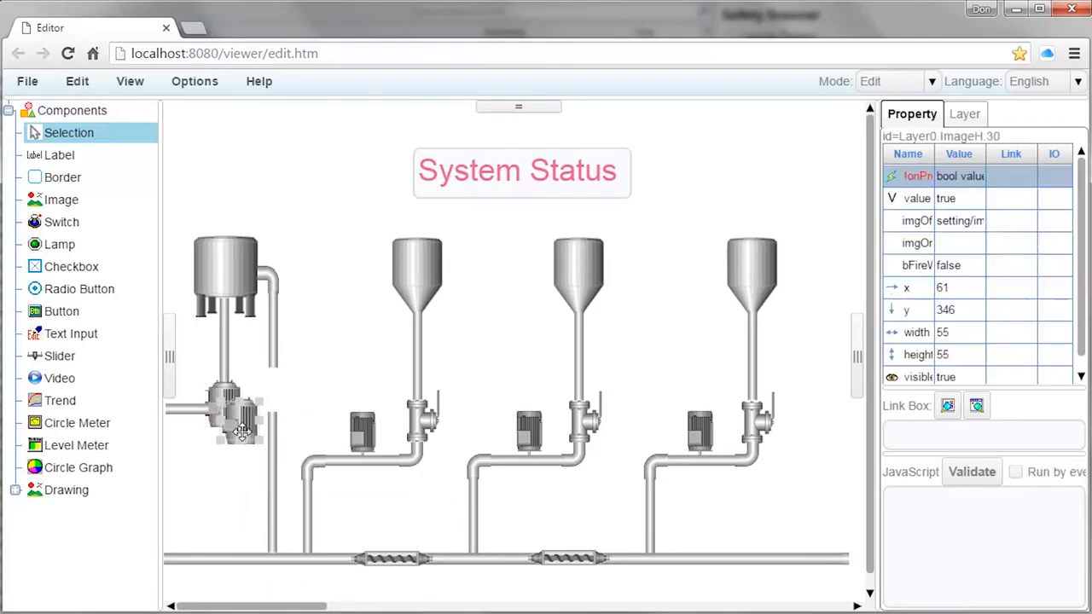
{"action": "left_click_drag", "start_coordinate": [264, 425], "coordinate": [272, 401]}
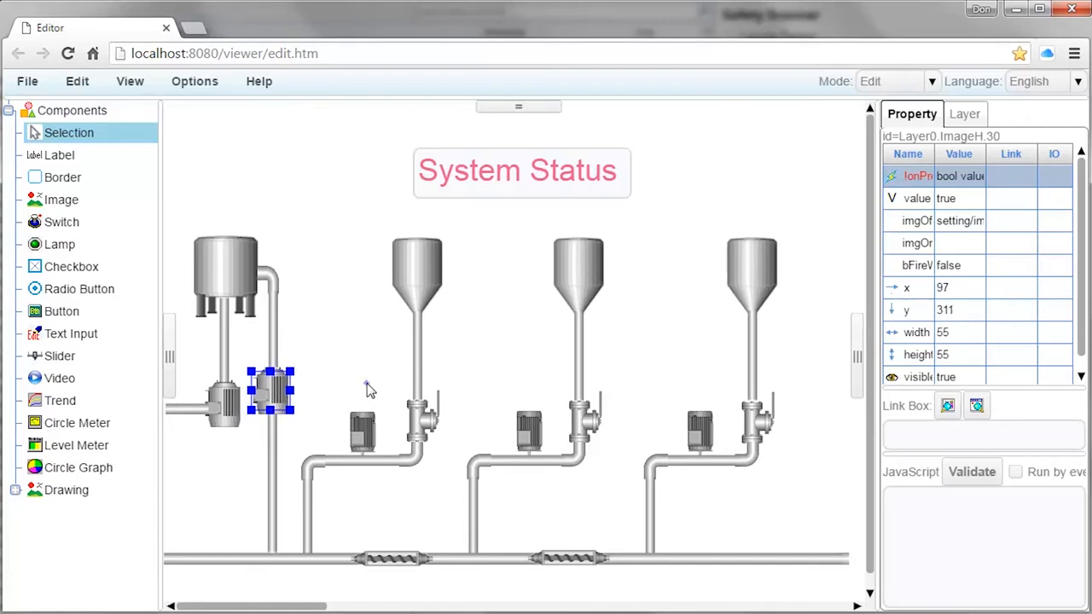
{"action": "left_click", "coordinate": [369, 390]}
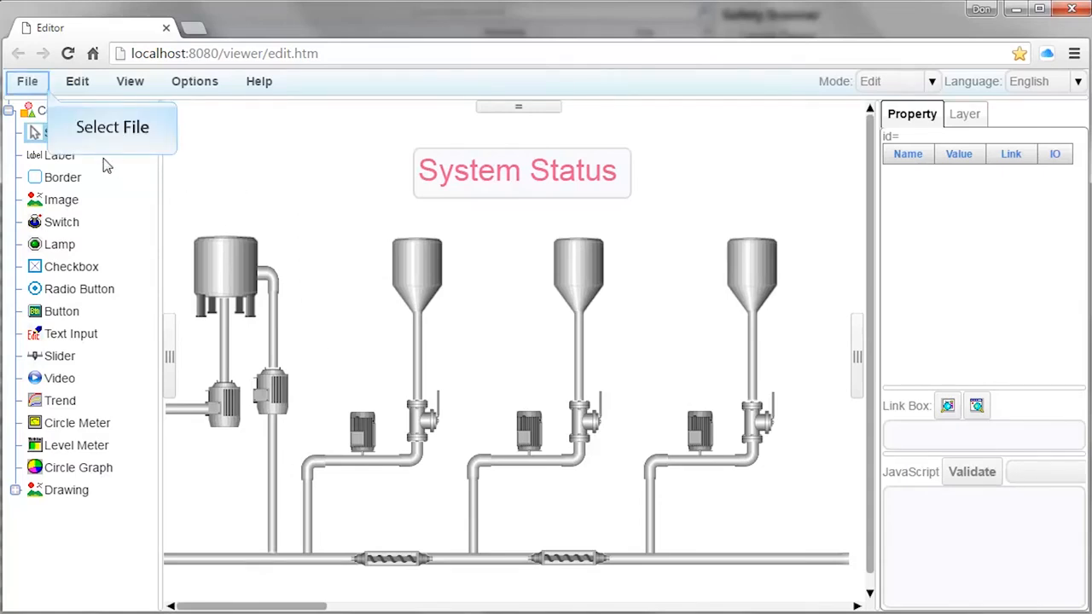
- Save the page under the new name FC6AWebPage in the root folder
{"action": "left_click", "coordinate": [36, 90]}
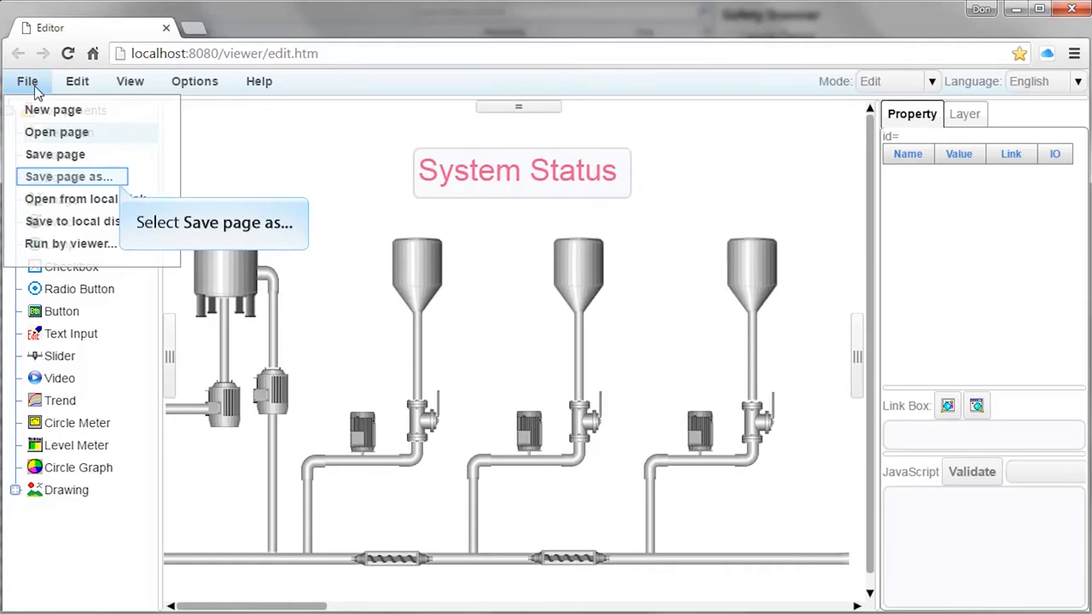
{"action": "left_click", "coordinate": [114, 177]}
{"action": "double_click", "coordinate": [149, 339]}
{"action": "type", "text": "FC6AWebPage"}
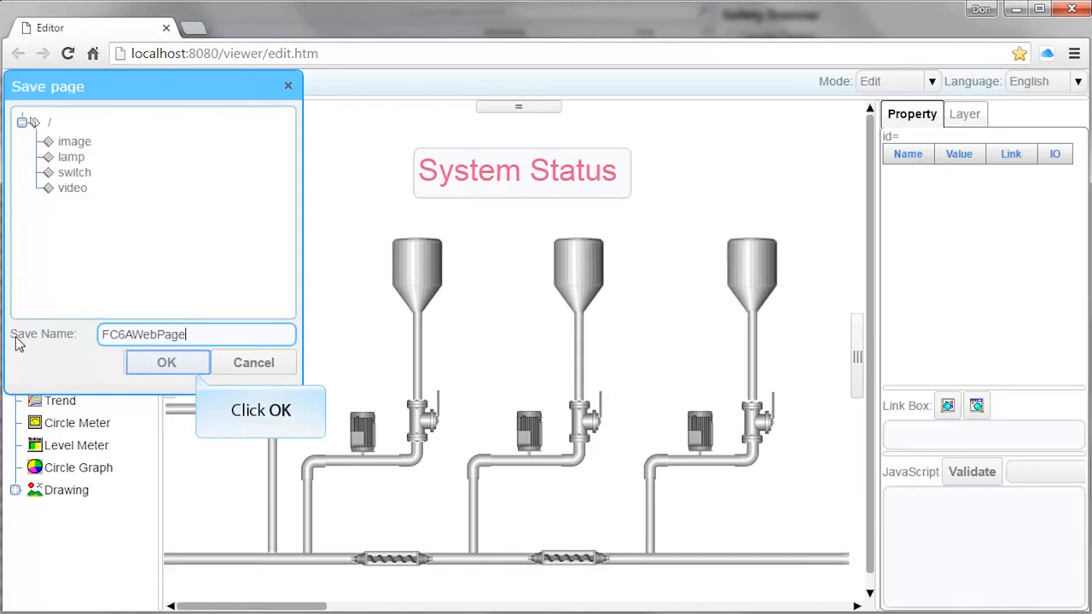
{"action": "left_click", "coordinate": [142, 368]}
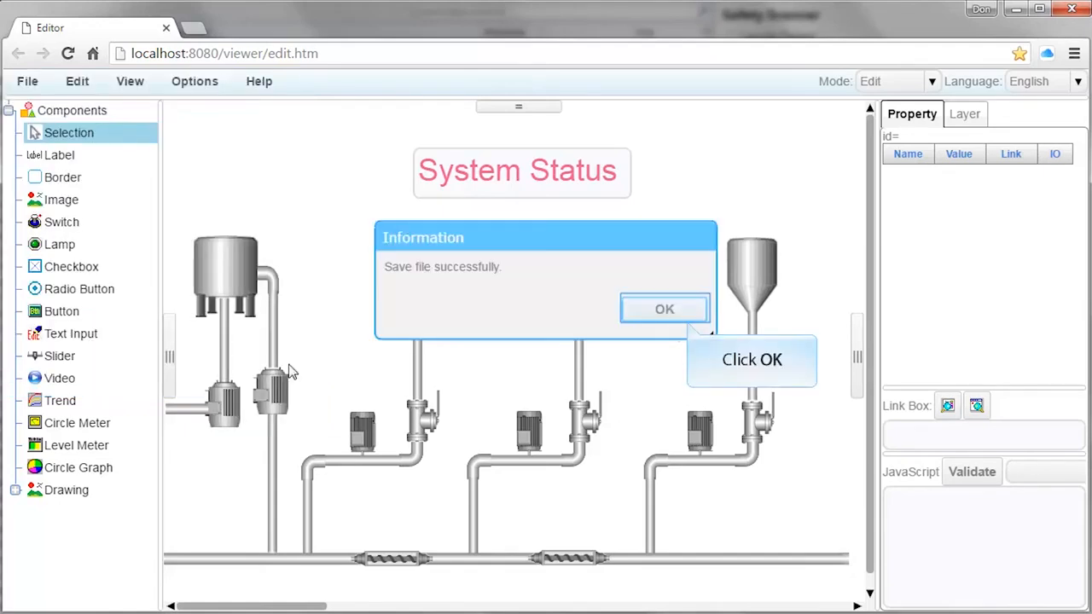
{"action": "left_click", "coordinate": [658, 318]}
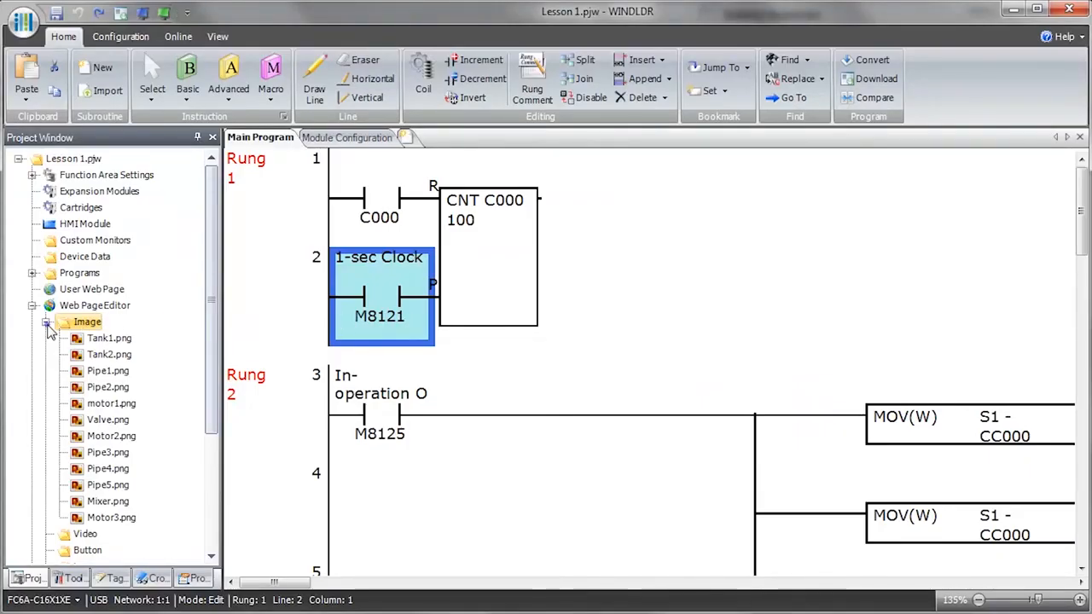
- In WindLDR, collapse the project's Image folder and set the HMI module's web server redirect target to \FC6AWebPage.page
{"action": "left_click", "coordinate": [46, 323]}
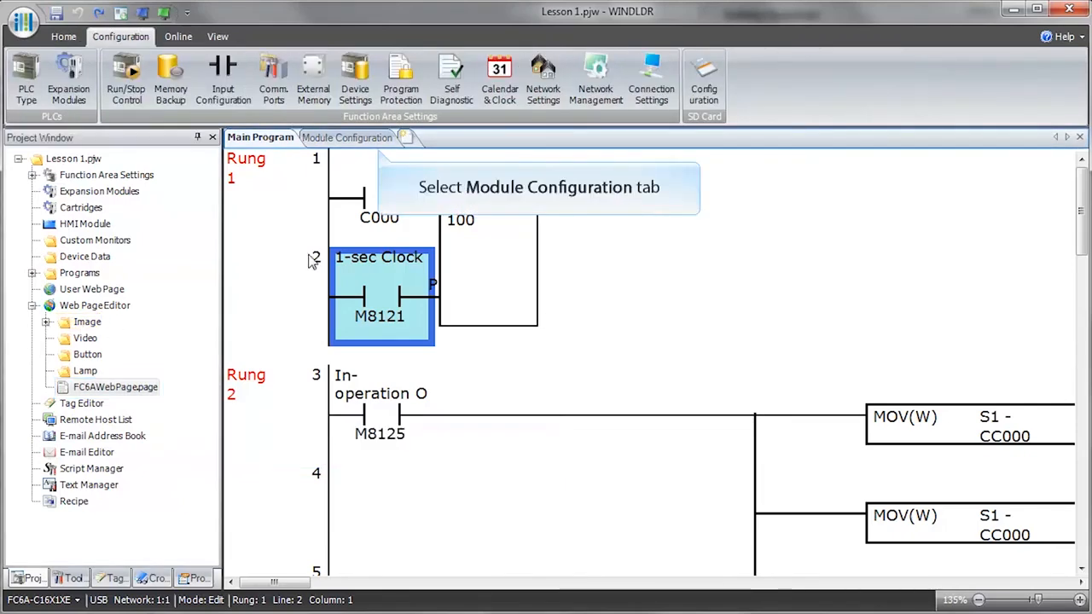
{"action": "left_click", "coordinate": [358, 142]}
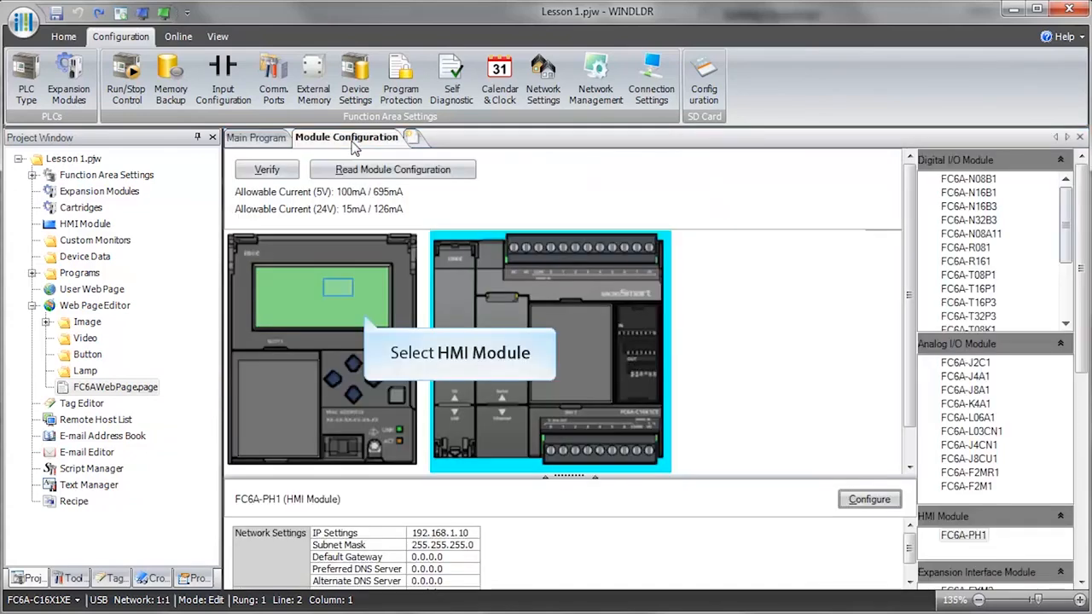
{"action": "left_click", "coordinate": [339, 293]}
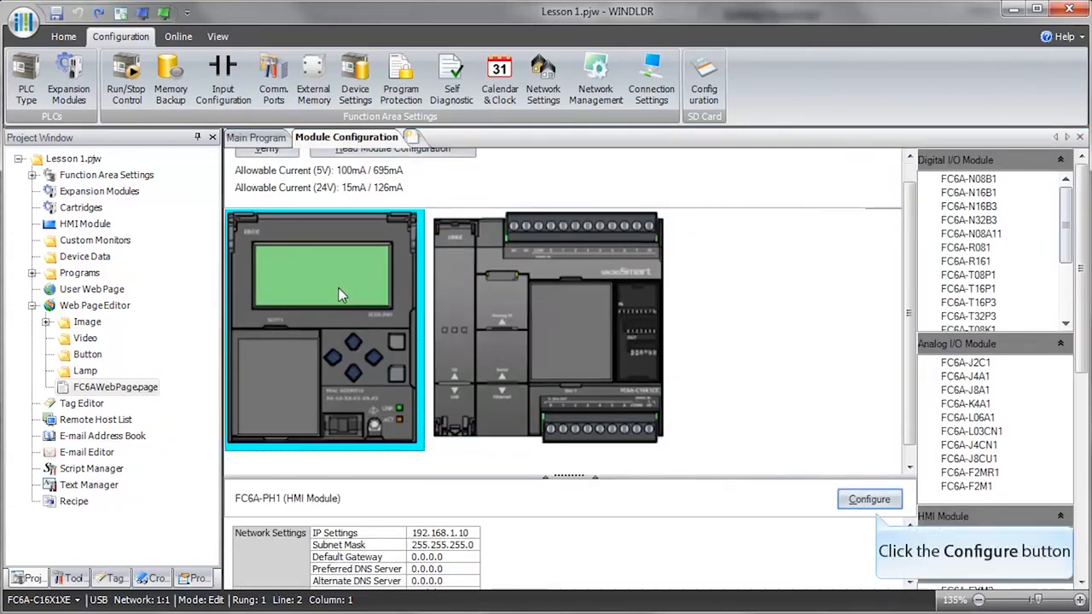
{"action": "left_click", "coordinate": [869, 499]}
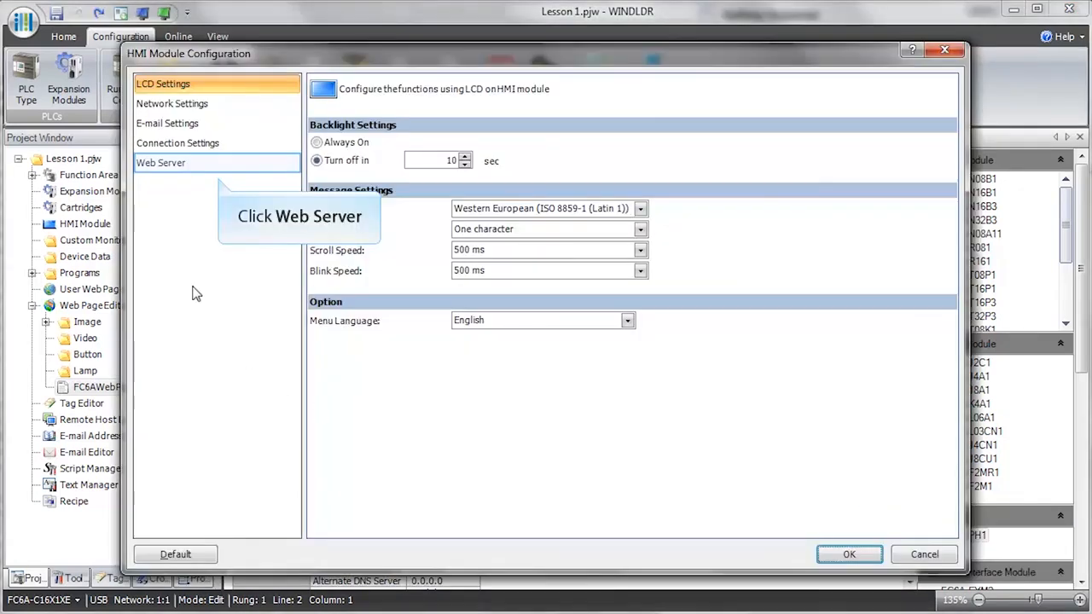
{"action": "left_click", "coordinate": [168, 170]}
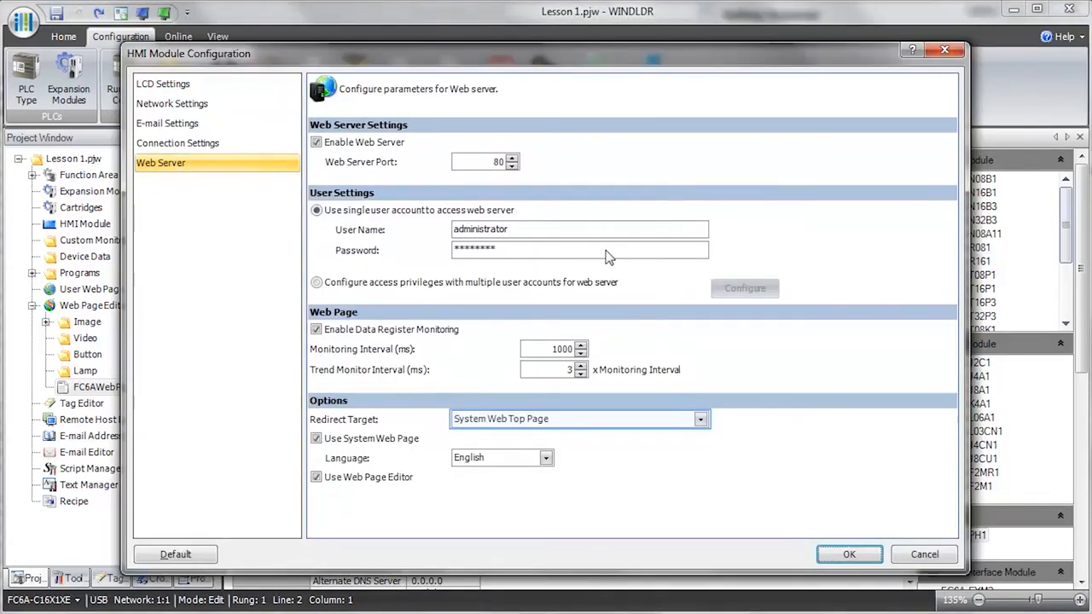
{"action": "left_click", "coordinate": [700, 421]}
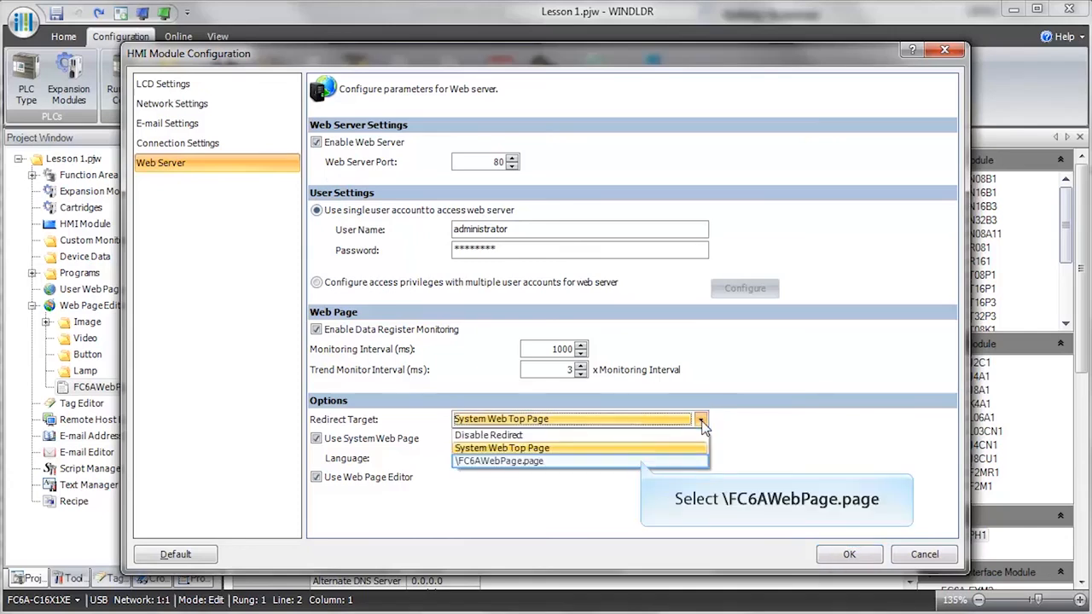
{"action": "left_click", "coordinate": [641, 462]}
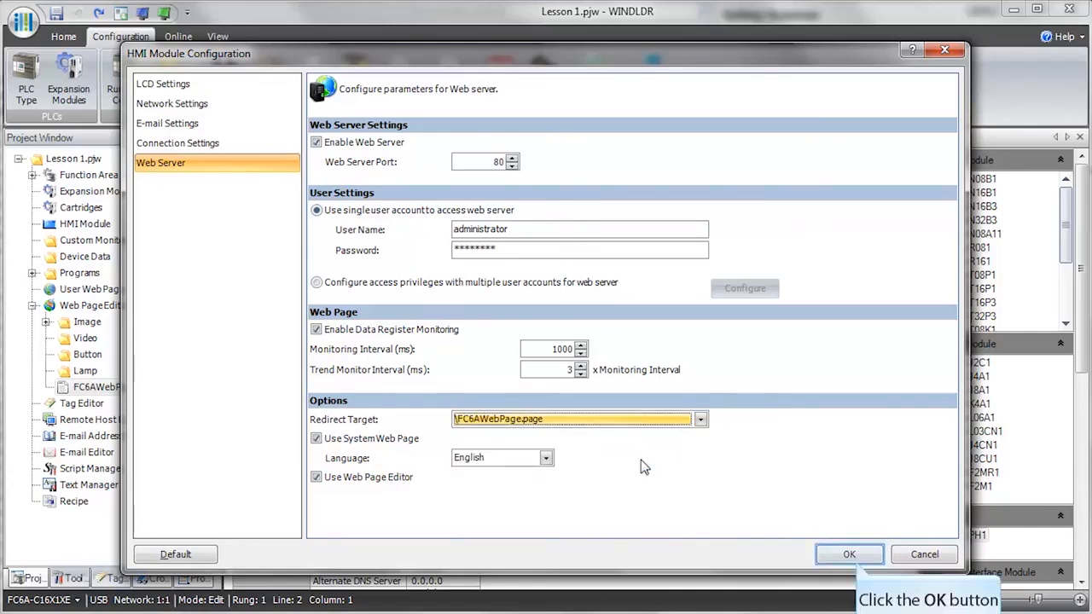
{"action": "left_click", "coordinate": [844, 556]}
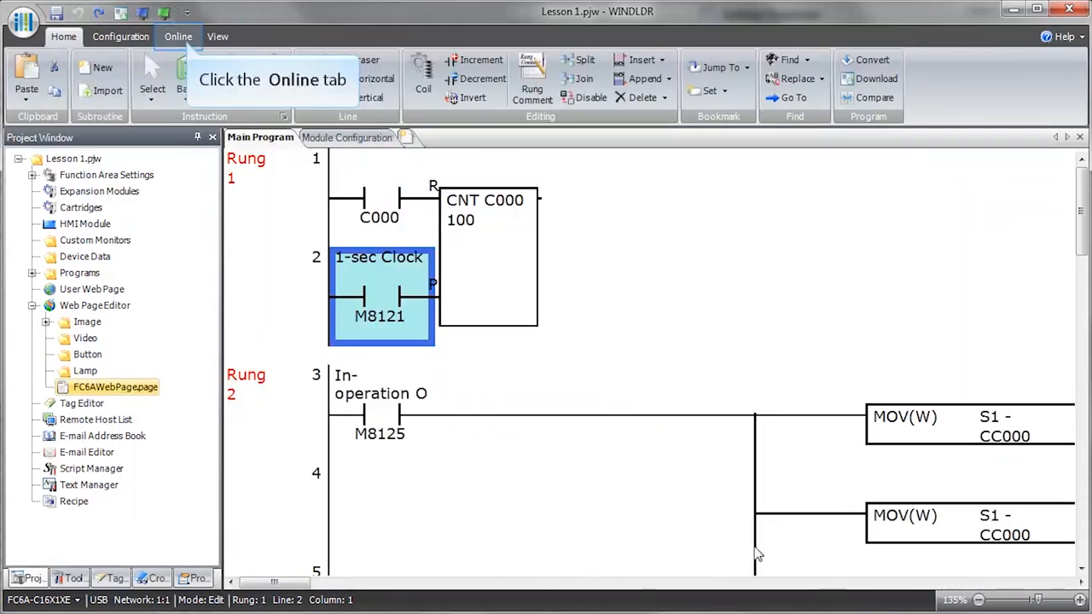
- Prepare the project download to the PLC with the web pages included
{"action": "left_click", "coordinate": [178, 37]}
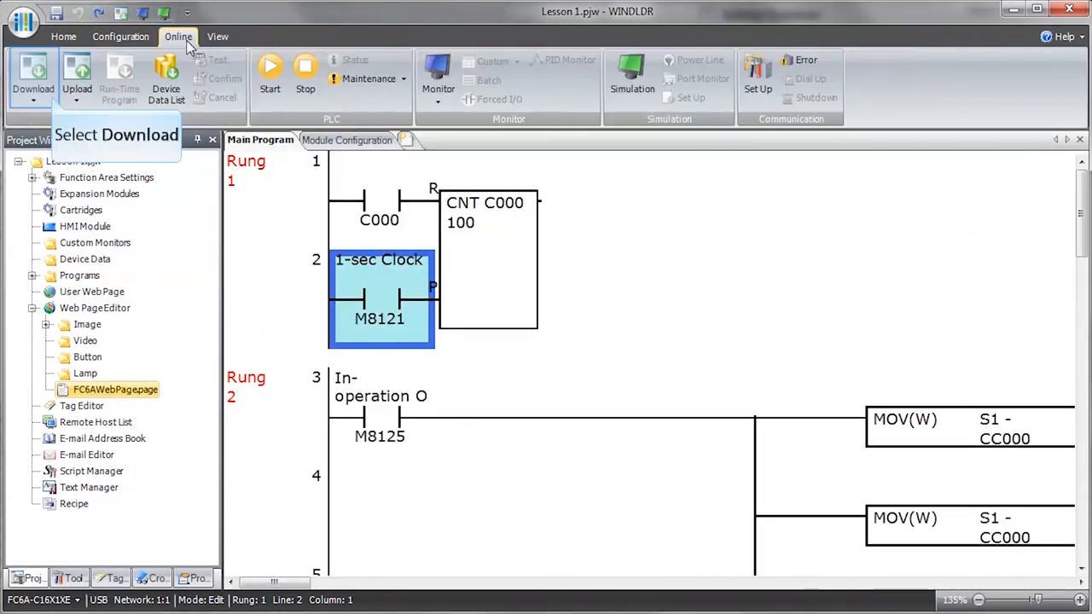
{"action": "left_click", "coordinate": [36, 78]}
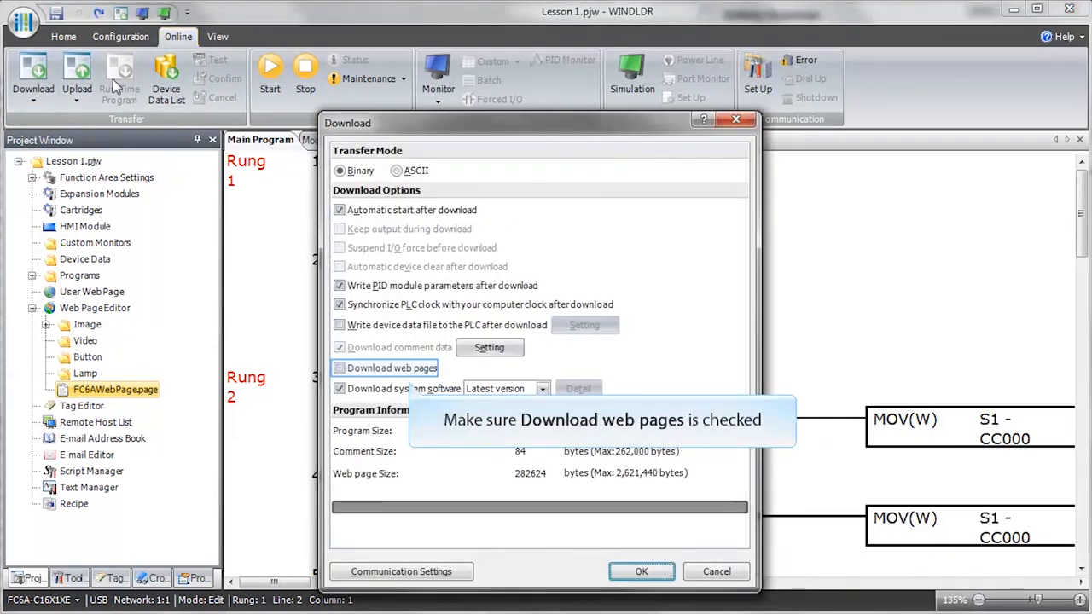
{"action": "left_click", "coordinate": [339, 368]}
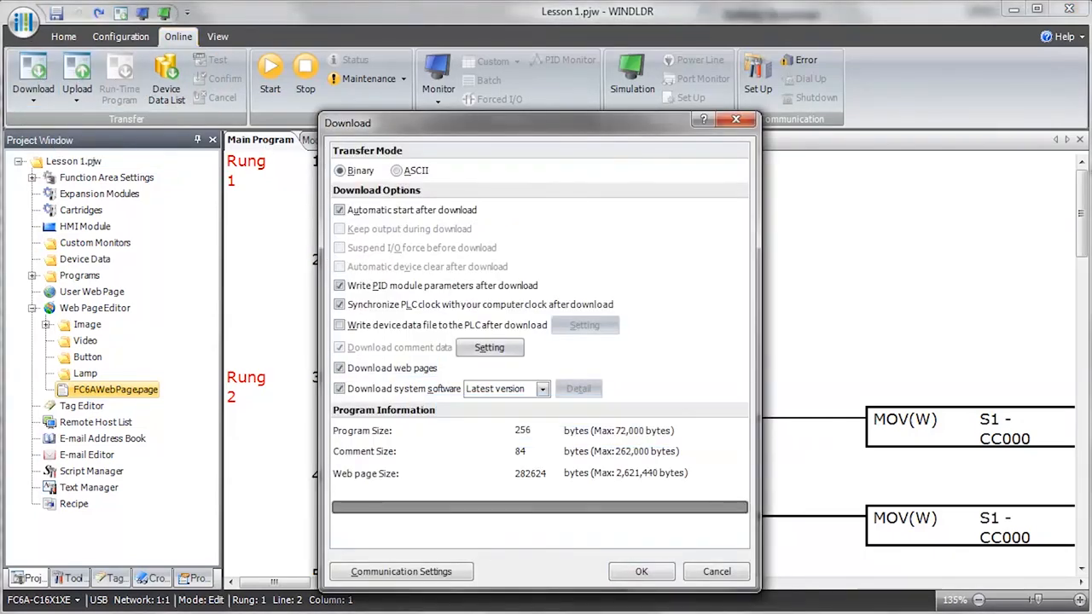